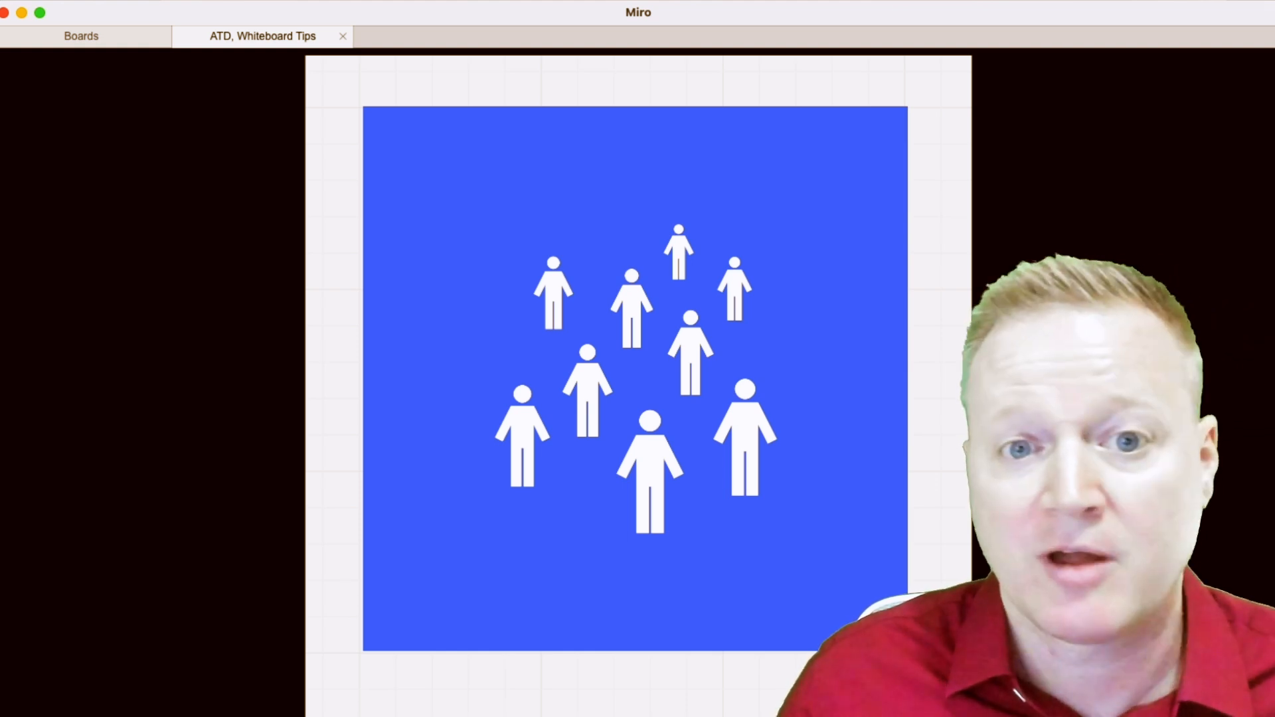
Step: Advance the board presentation from the people graphic through the media-type icons and the link graphic
key("Right")
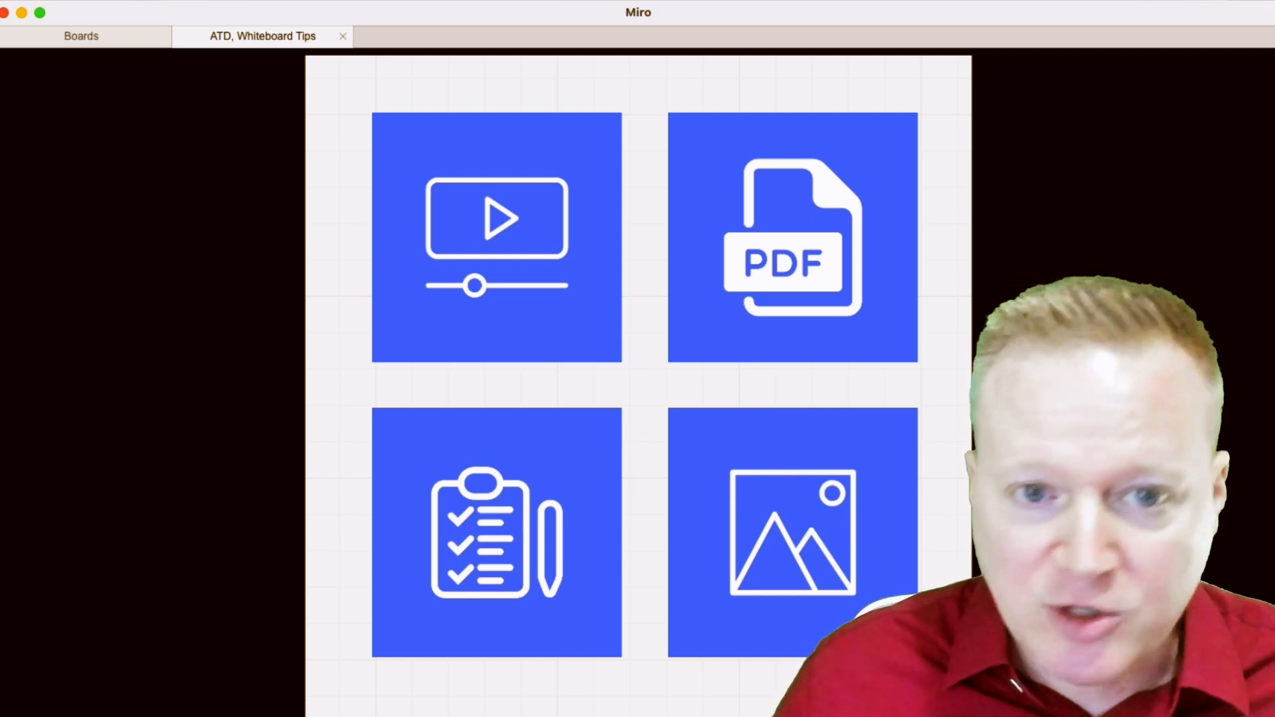
key("Right")
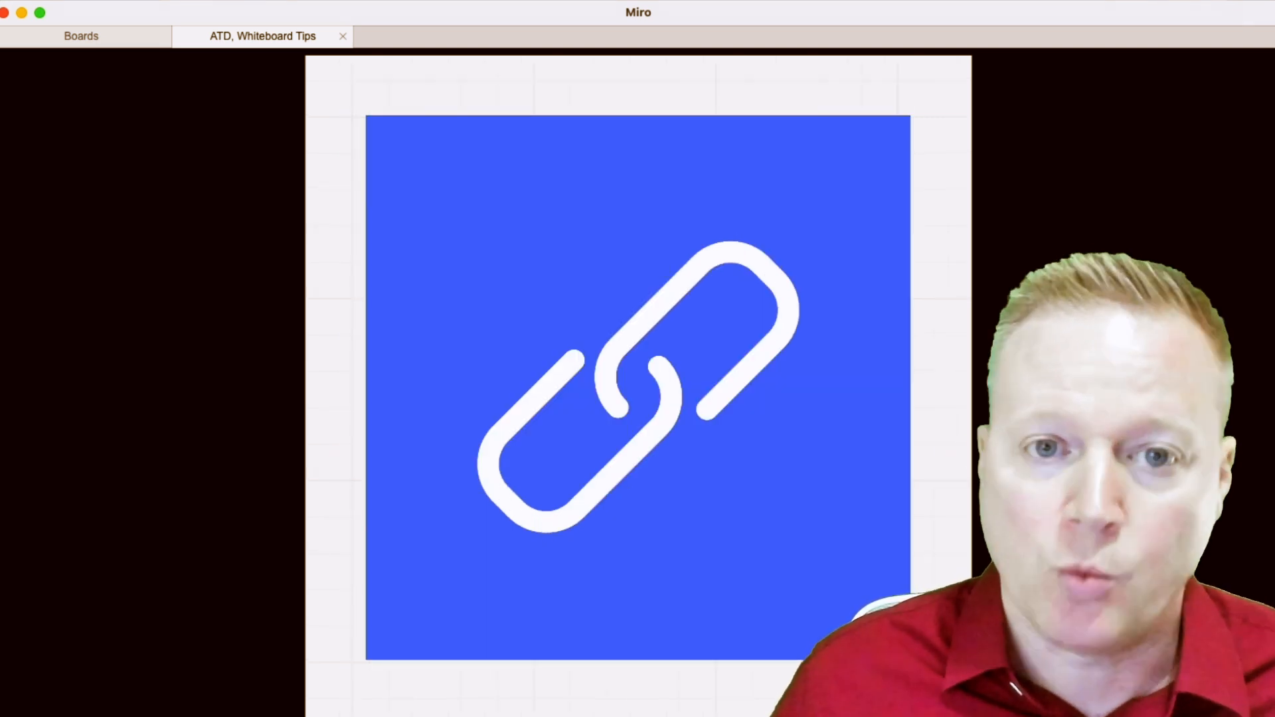
key("Right")
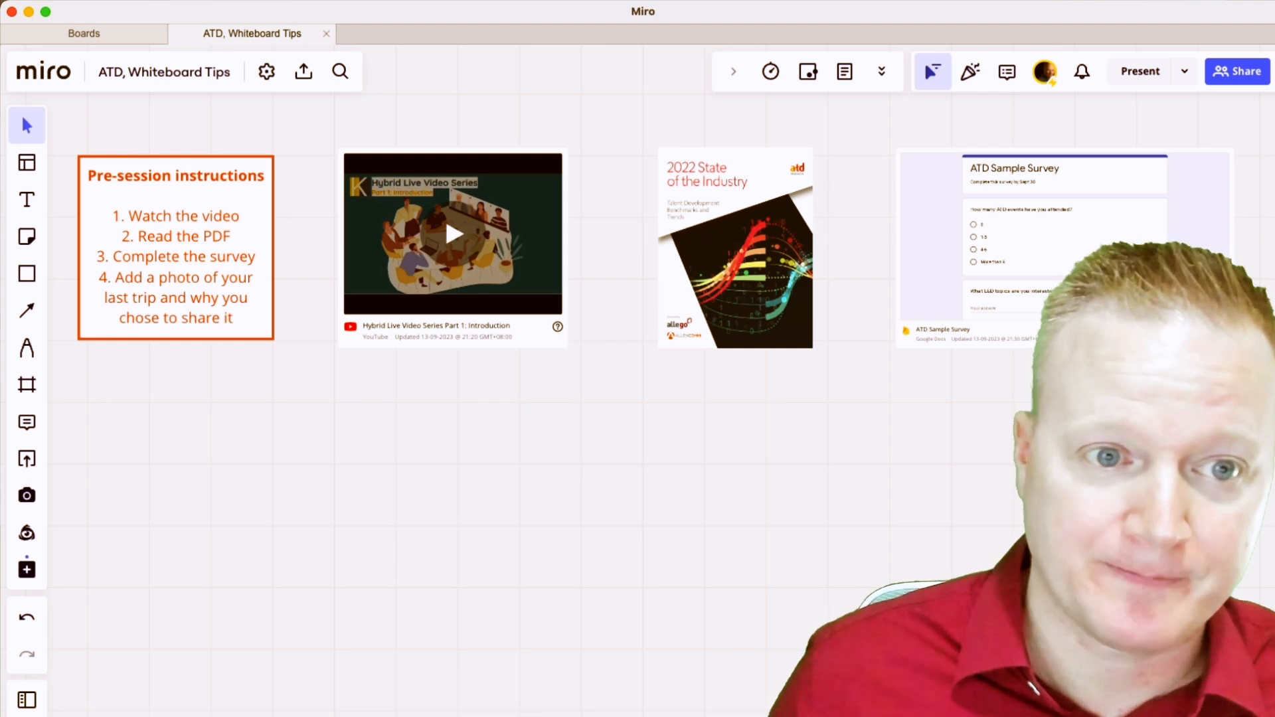
Step: Review the pre-session instructions and briefly play the embedded Hybrid Live Video Series Part 1: Introduction video, stopping it again
scroll(173, 425, "up", 4)
scroll(638, 399, "up", 2)
scroll(638, 399, "left", 2)
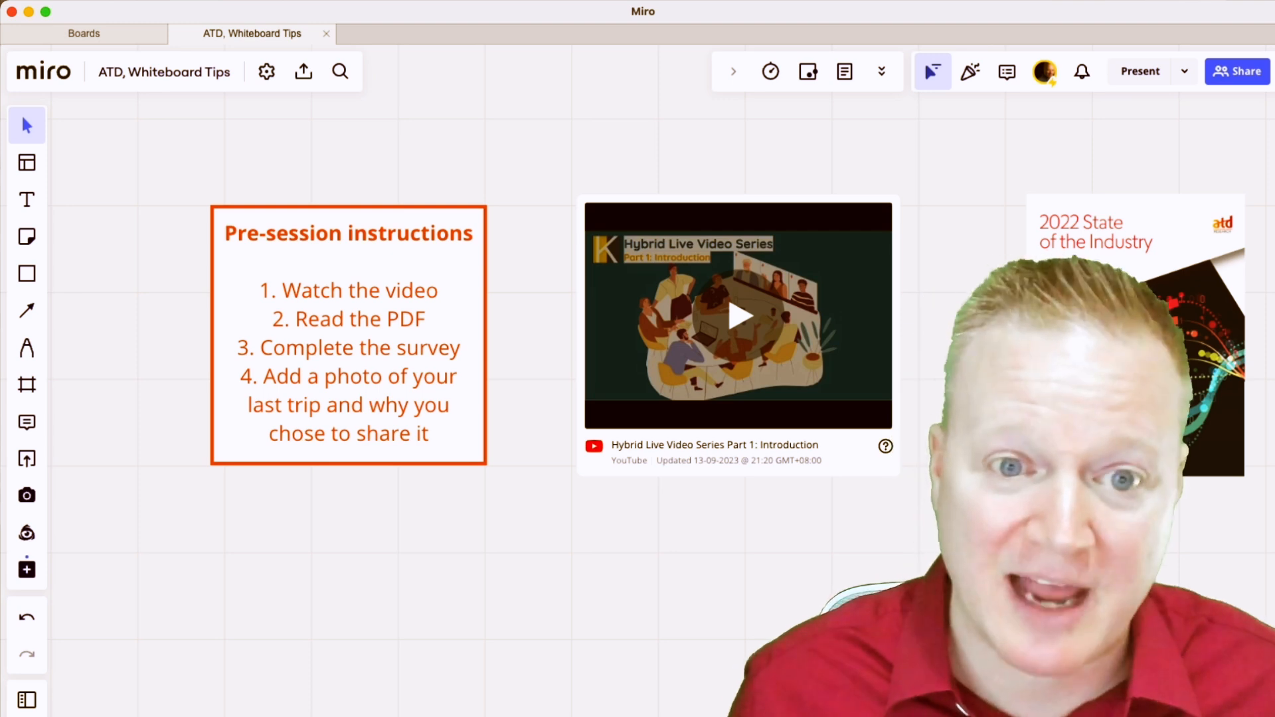
scroll(638, 359, "right", 3)
scroll(638, 359, "right", 3)
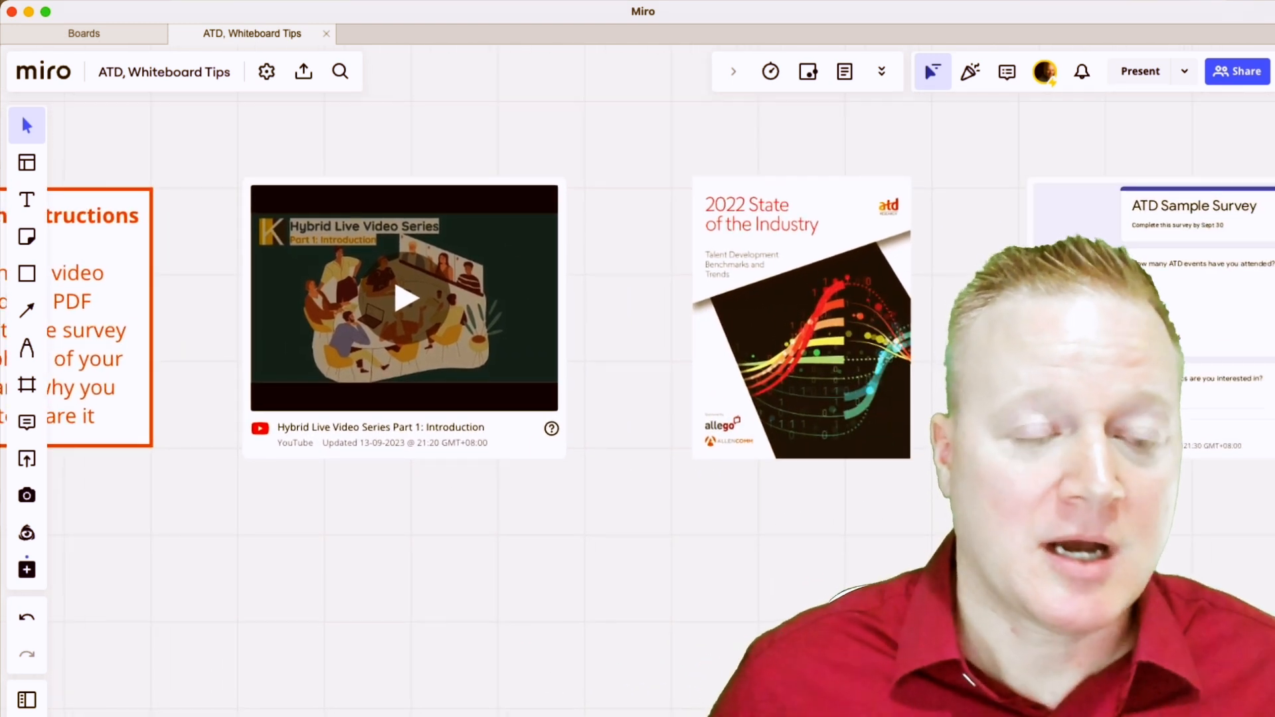
left_click(406, 299)
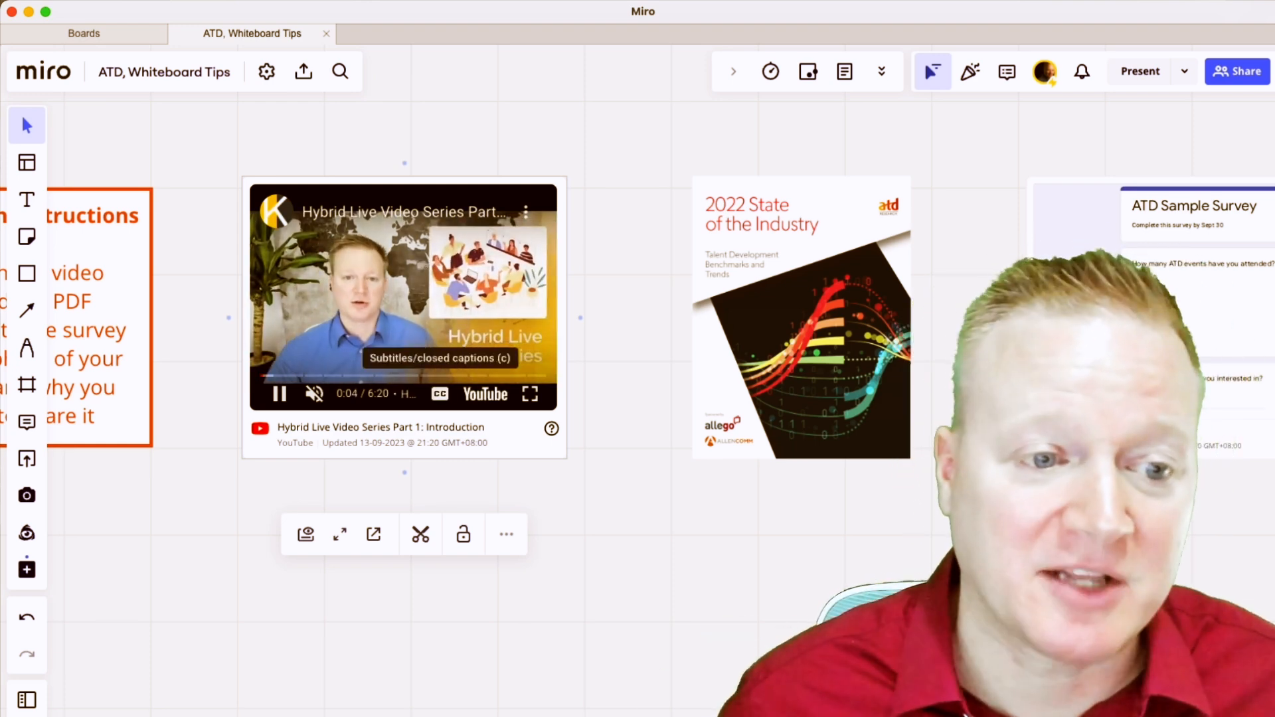
left_click(280, 394)
left_click(207, 479)
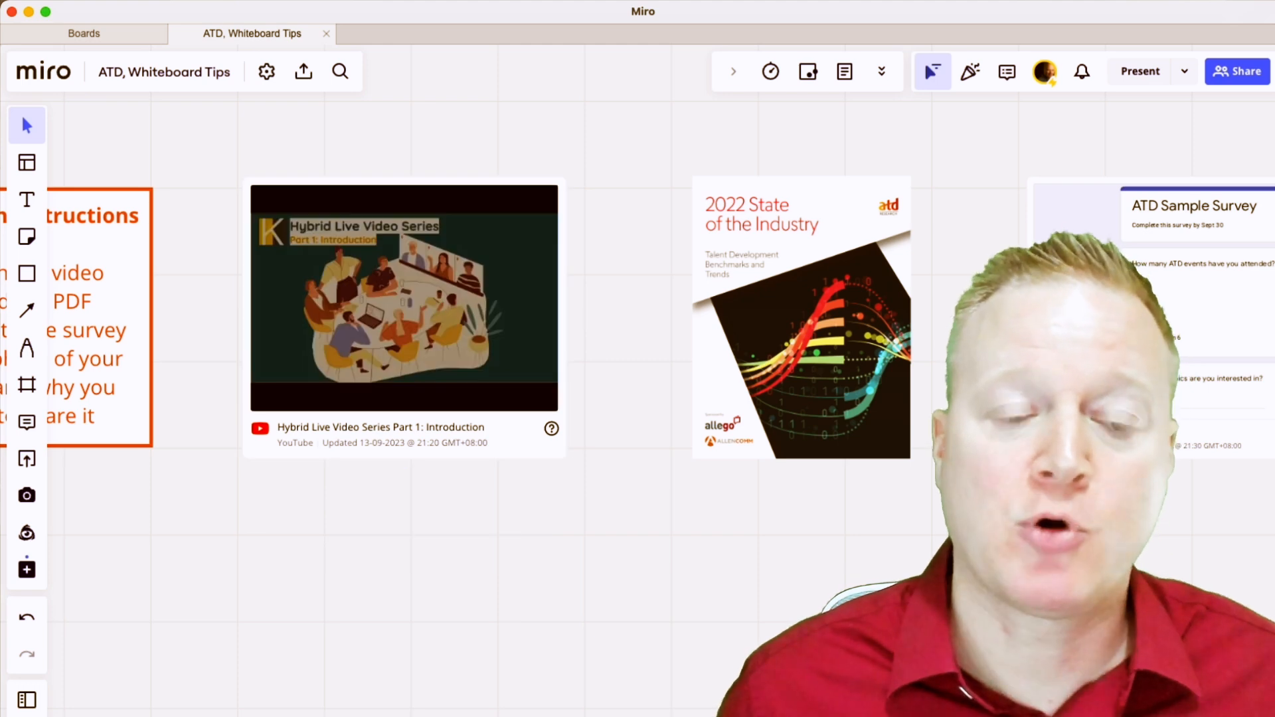
Step: Page through the embedded 2022 State of the Industry PDF to its contents on page 5 and deselect it
scroll(220, 515, "up", 4)
scroll(220, 515, "down", 3)
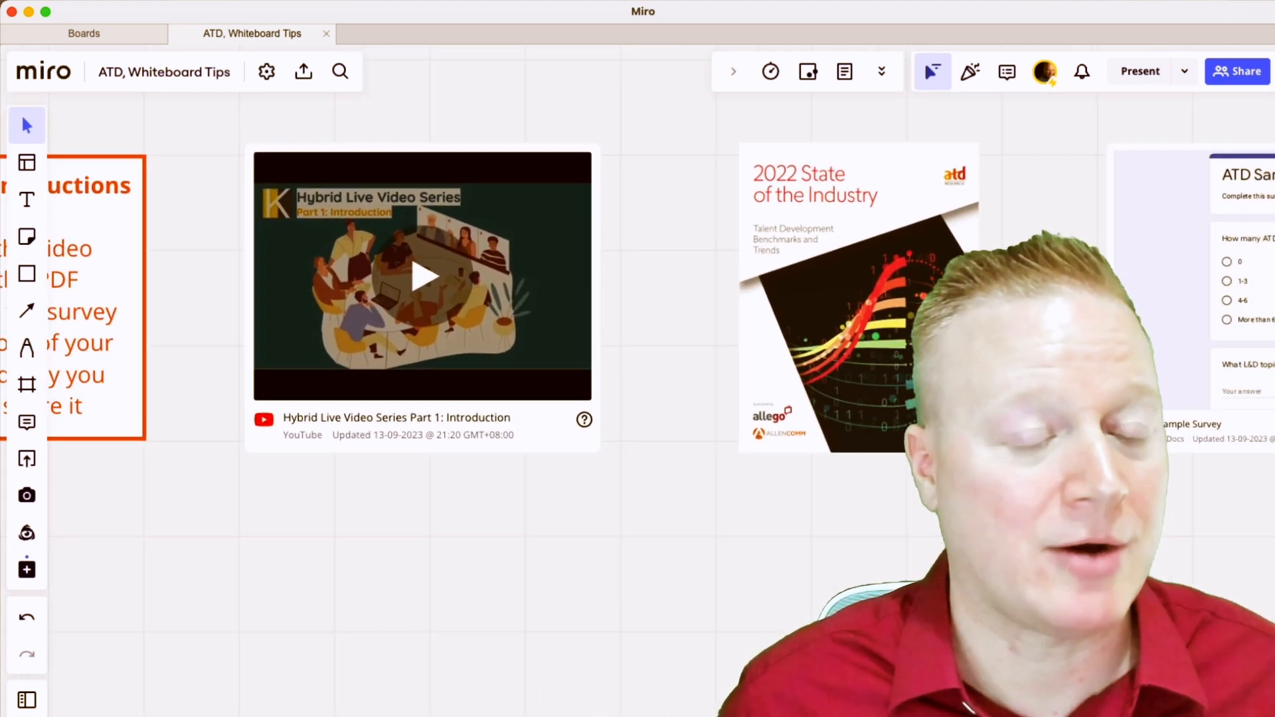
scroll(638, 312, "right", 10)
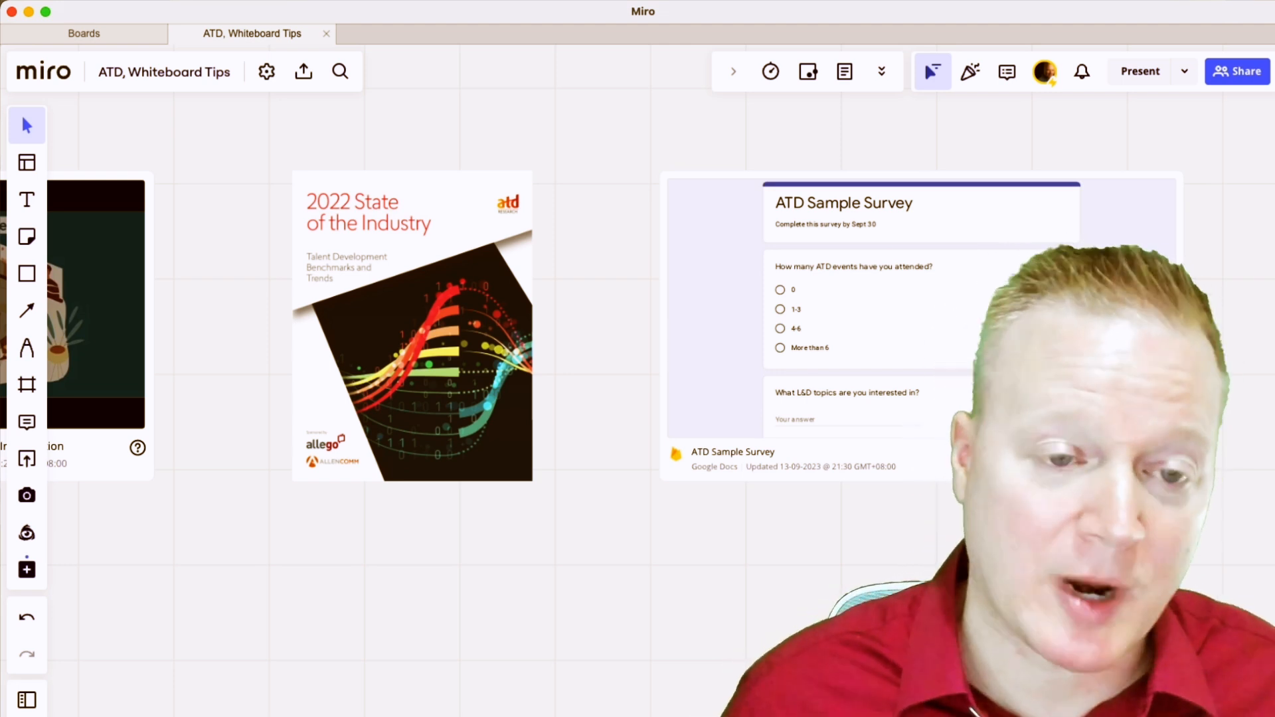
left_click(412, 326)
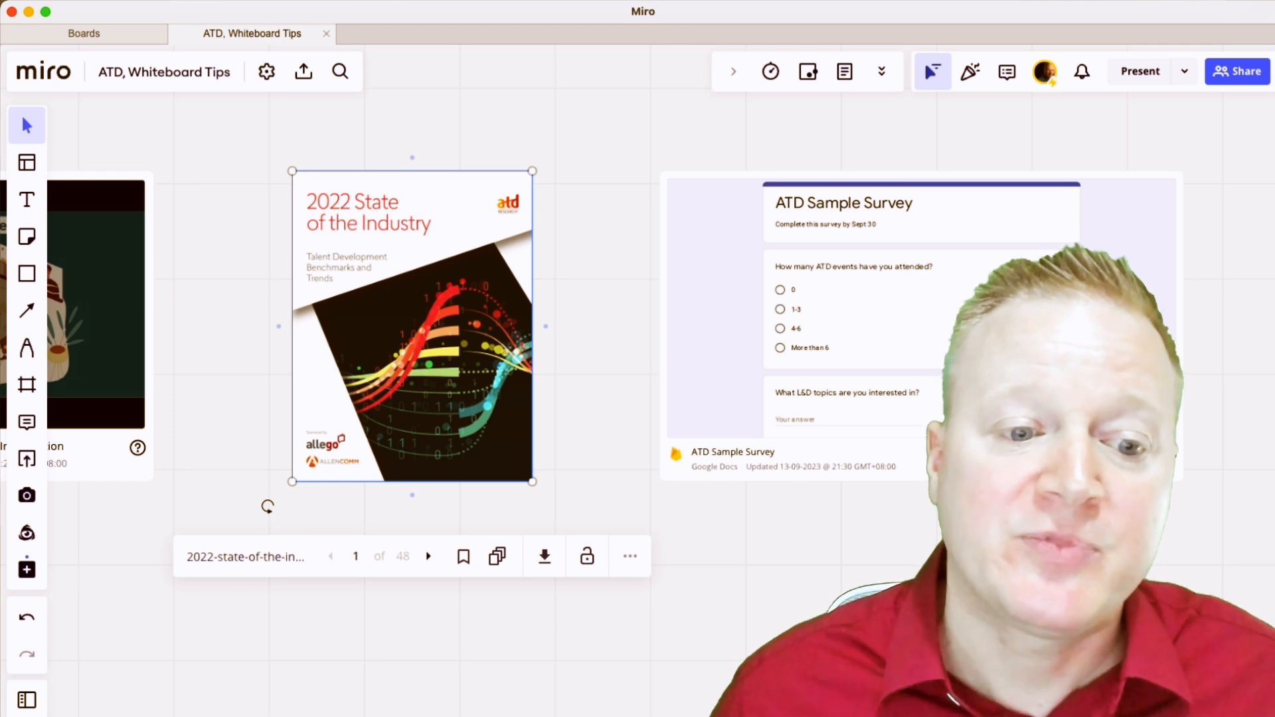
left_click(429, 557)
left_click(429, 556)
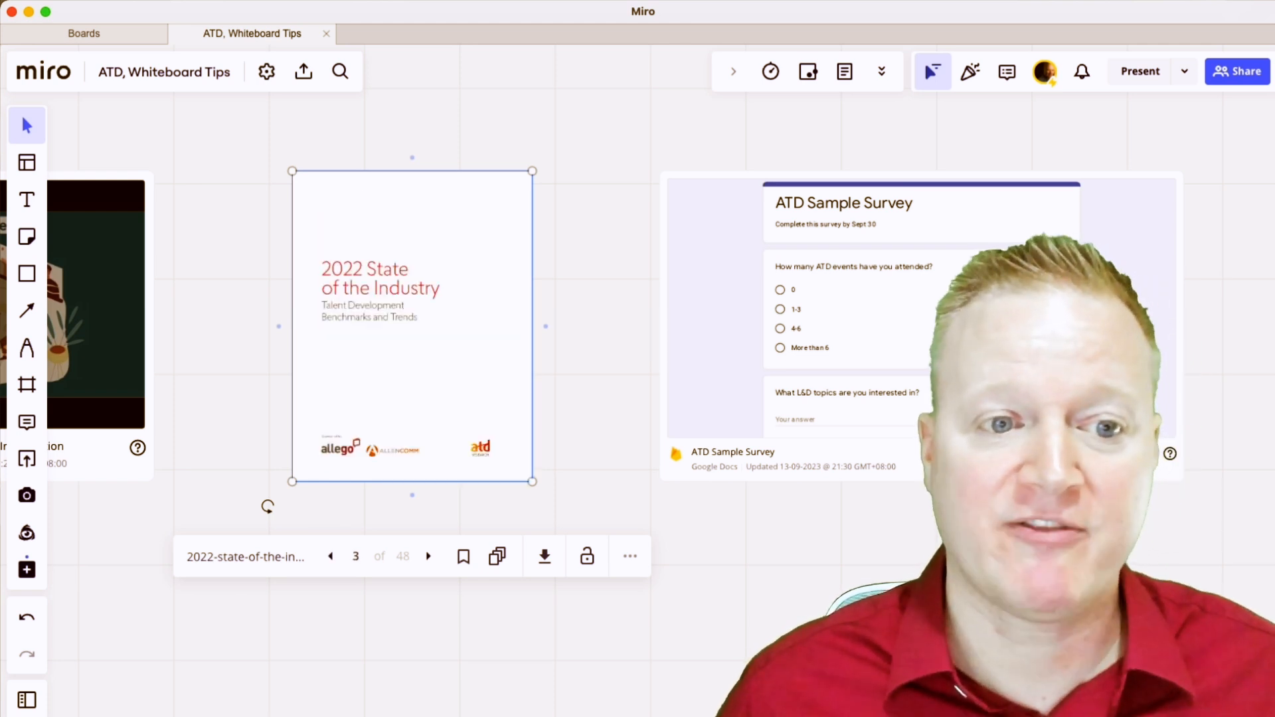
left_click(428, 556)
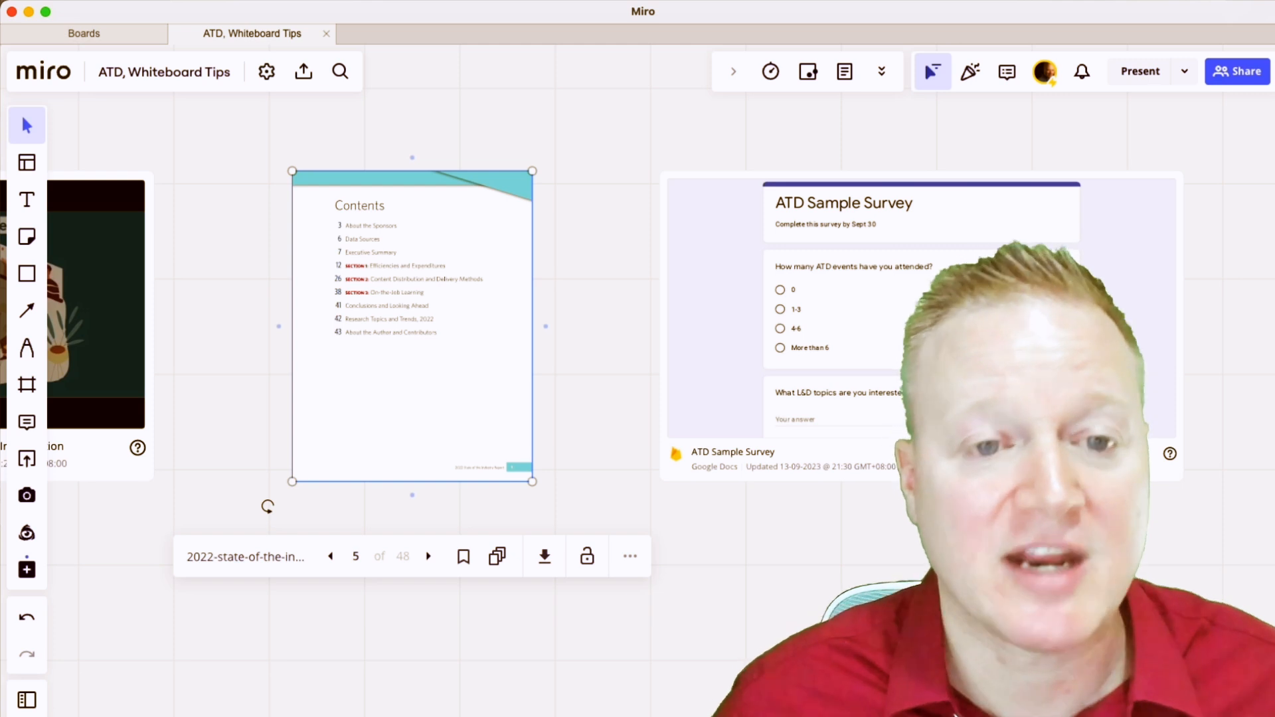
key("Escape")
Step: Open the embedded ATD Sample Survey on the board and look through its questions
scroll(638, 398, "right", 7)
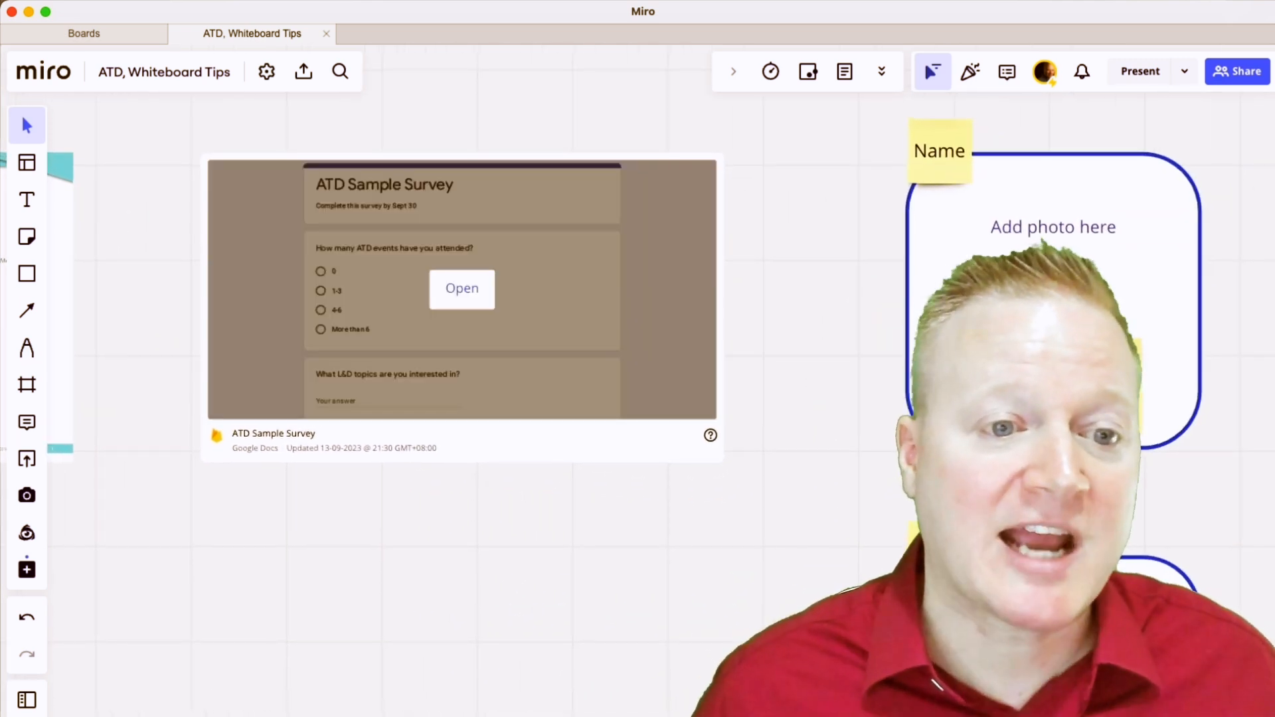
left_click(462, 287)
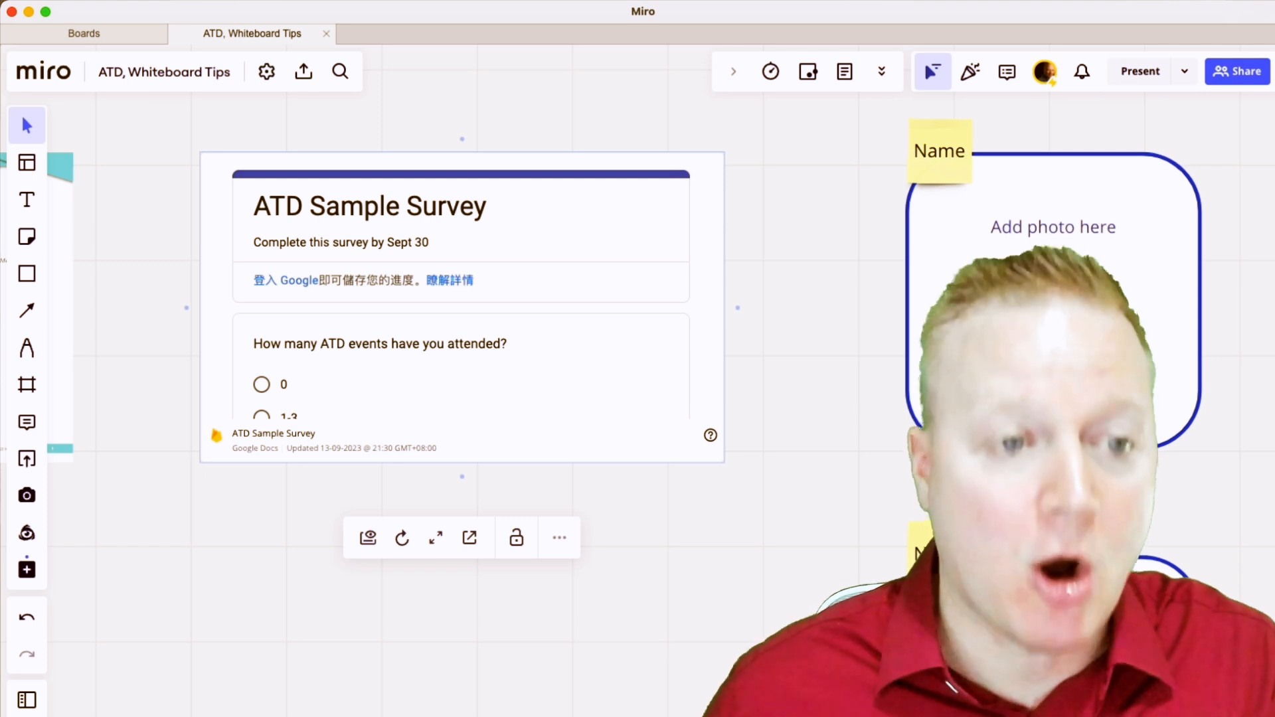
scroll(461, 299, "down", 5)
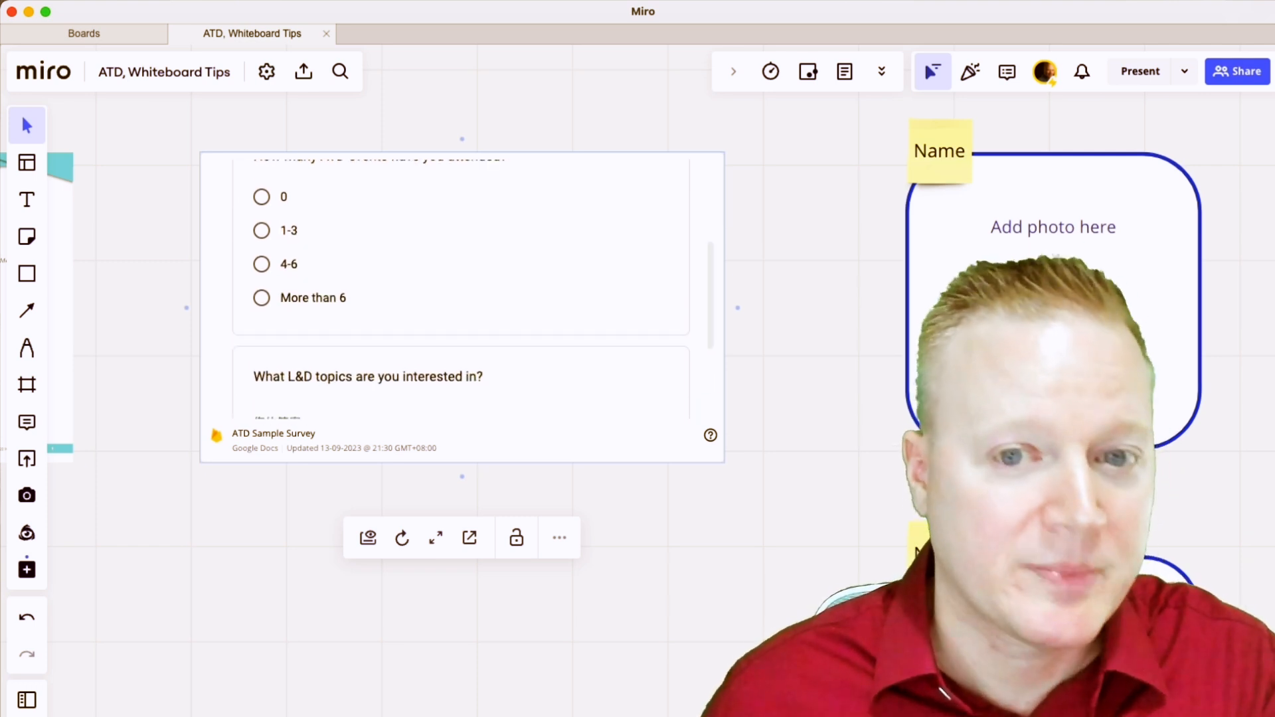
left_click(797, 399)
Step: Replace the Name placeholder on the first photo card's sticky note with the participant's first name
scroll(797, 398, "right", 2)
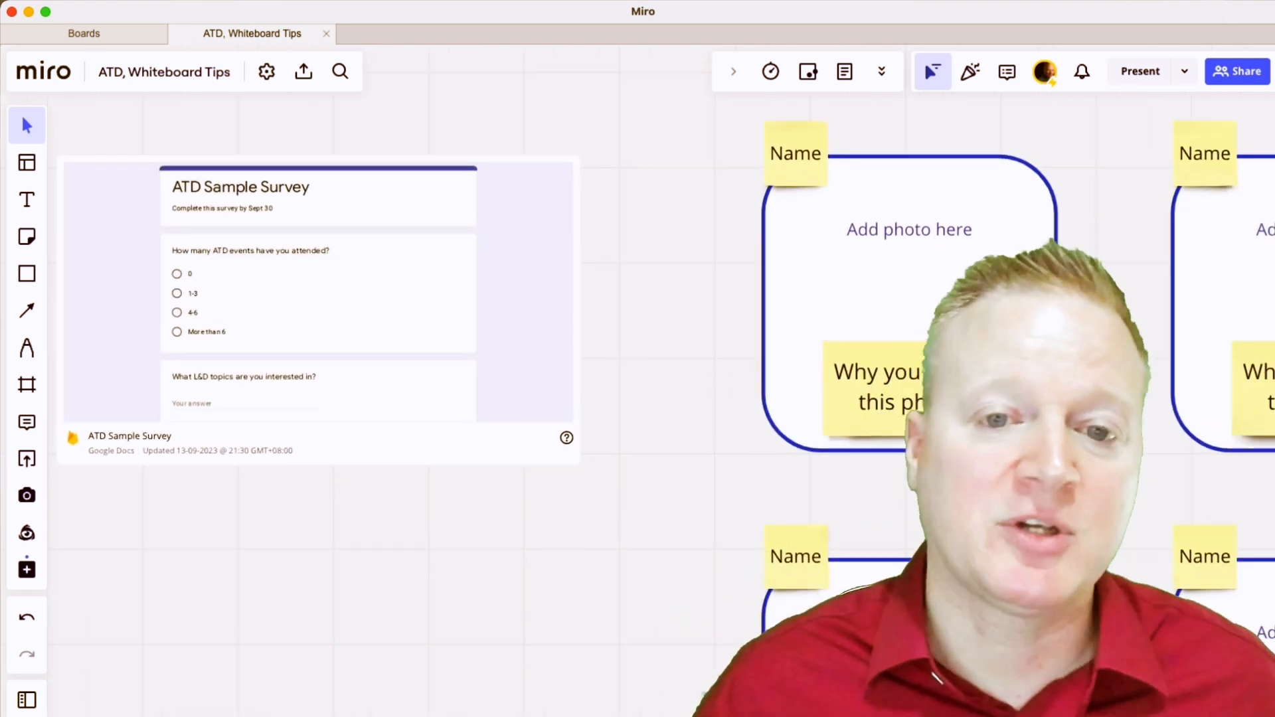
scroll(638, 398, "right", 5)
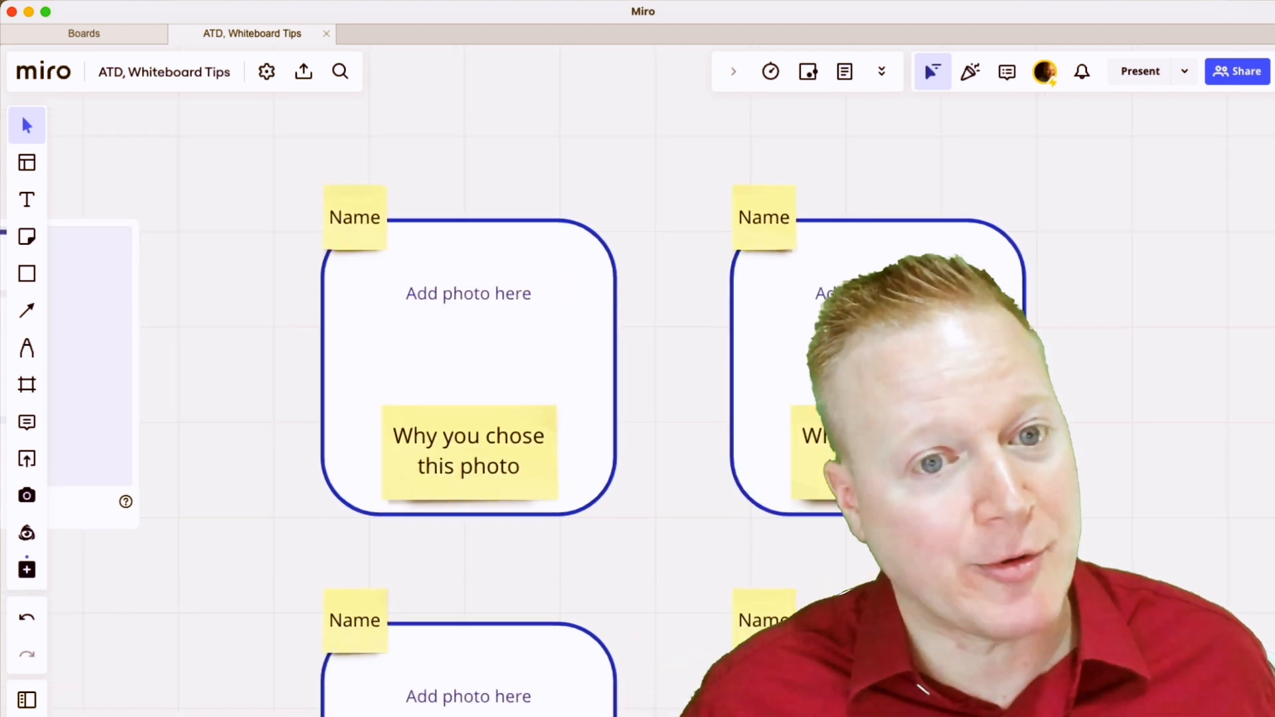
scroll(478, 399, "right", 3)
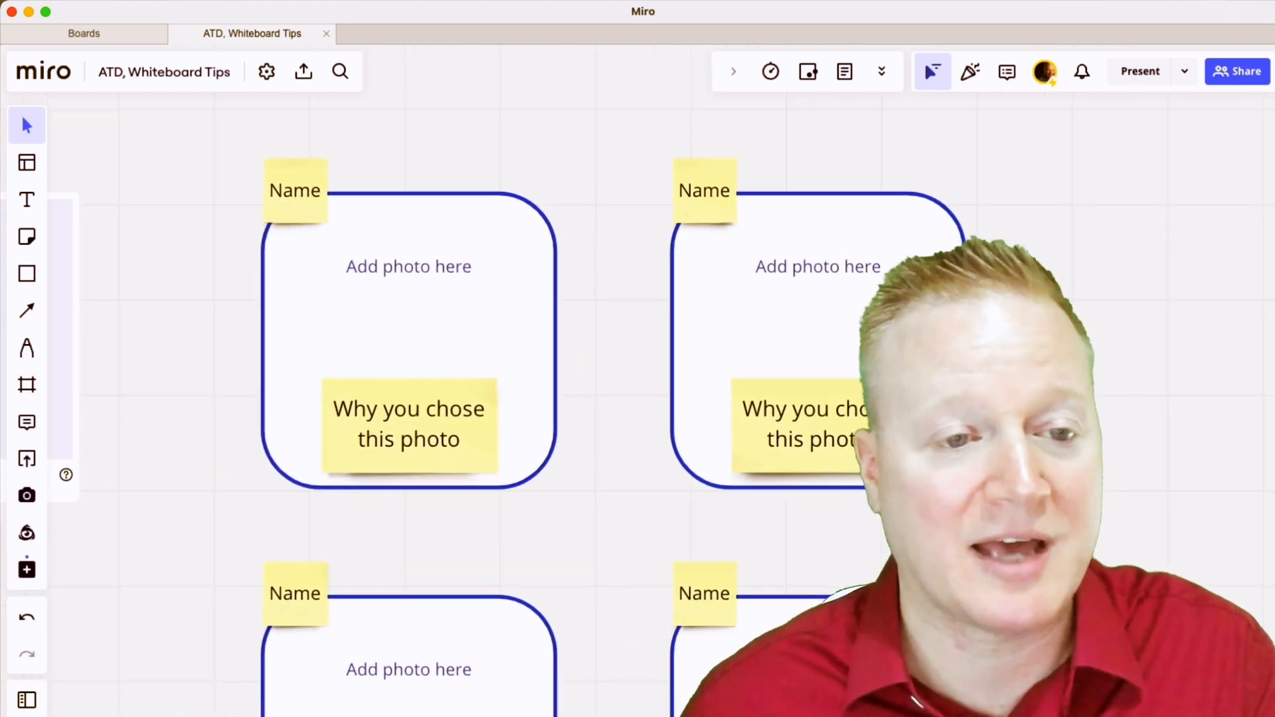
double_click(294, 191)
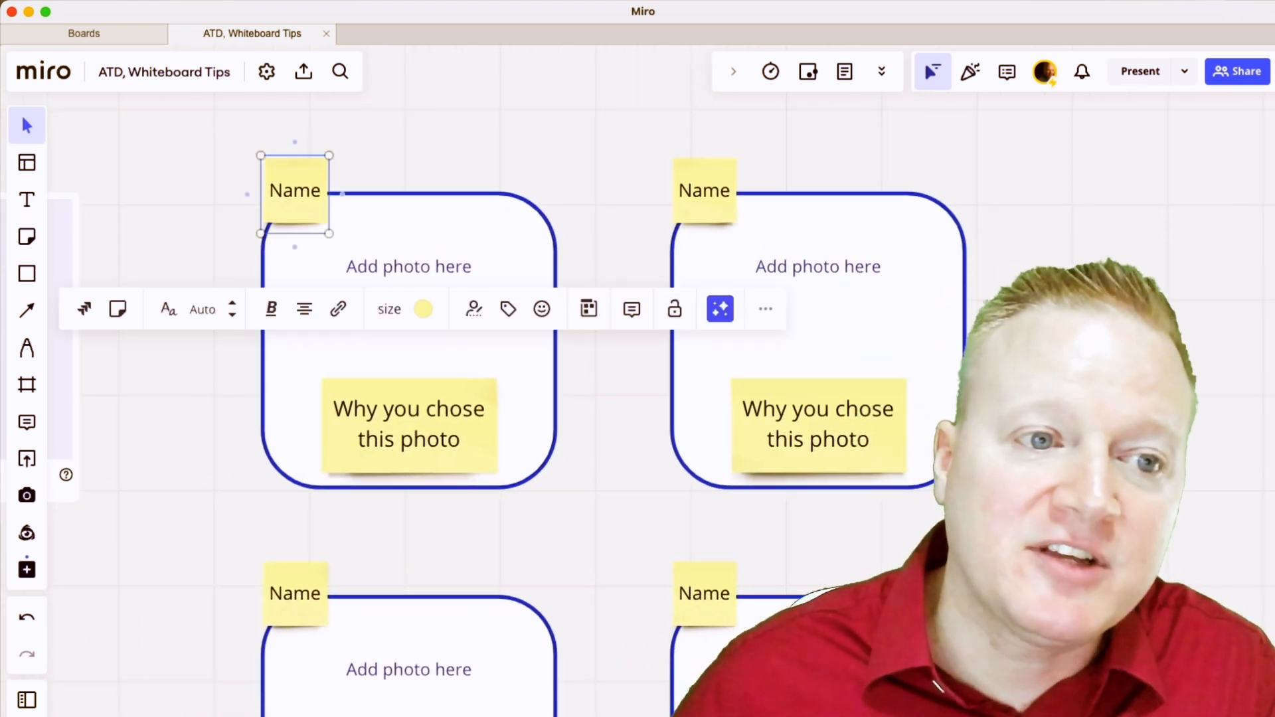
type("Robert")
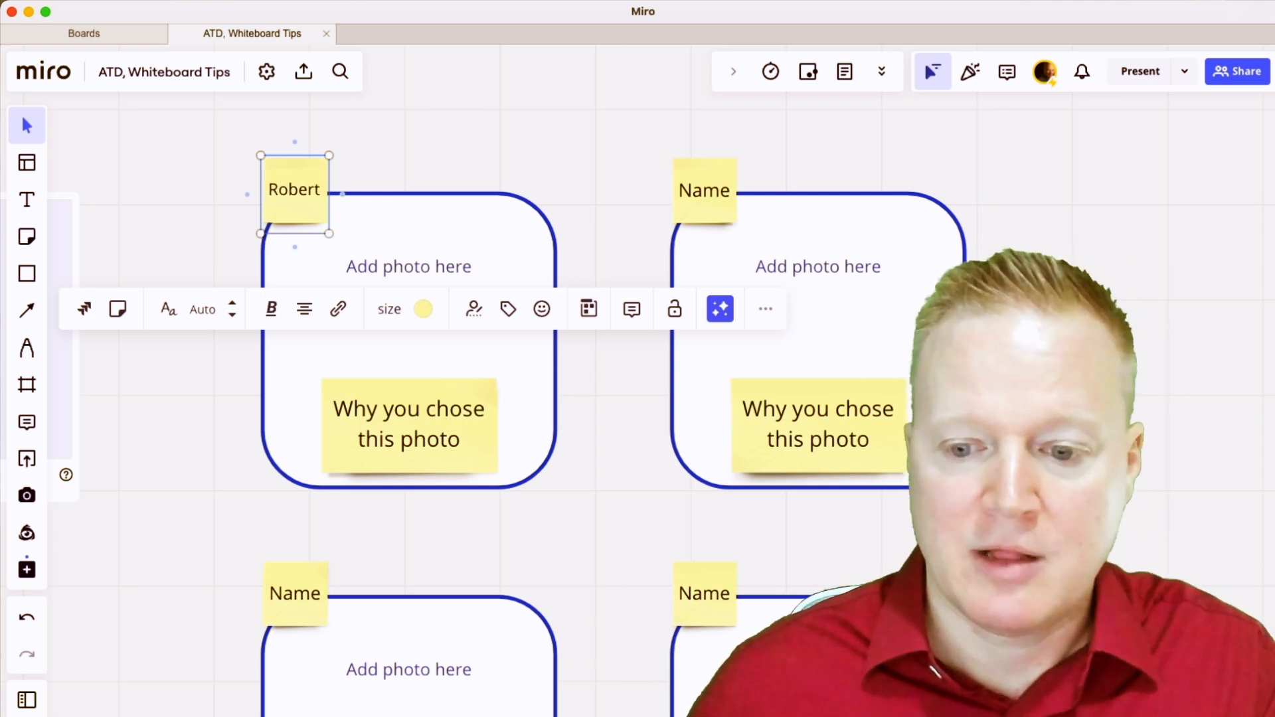
Step: Add the beach photo to the board and shrink it to fit inside the first card, above the explanation note
key("super+Tab")
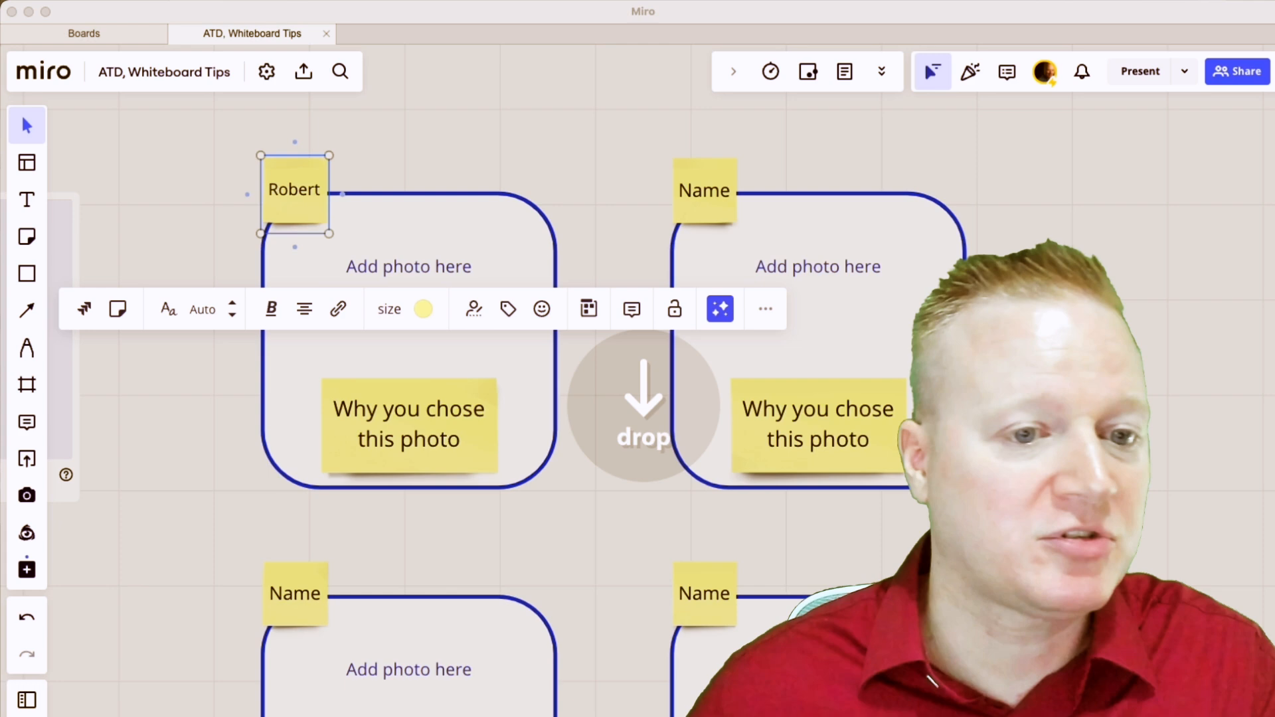
left_click_drag(643, 406, 463, 338)
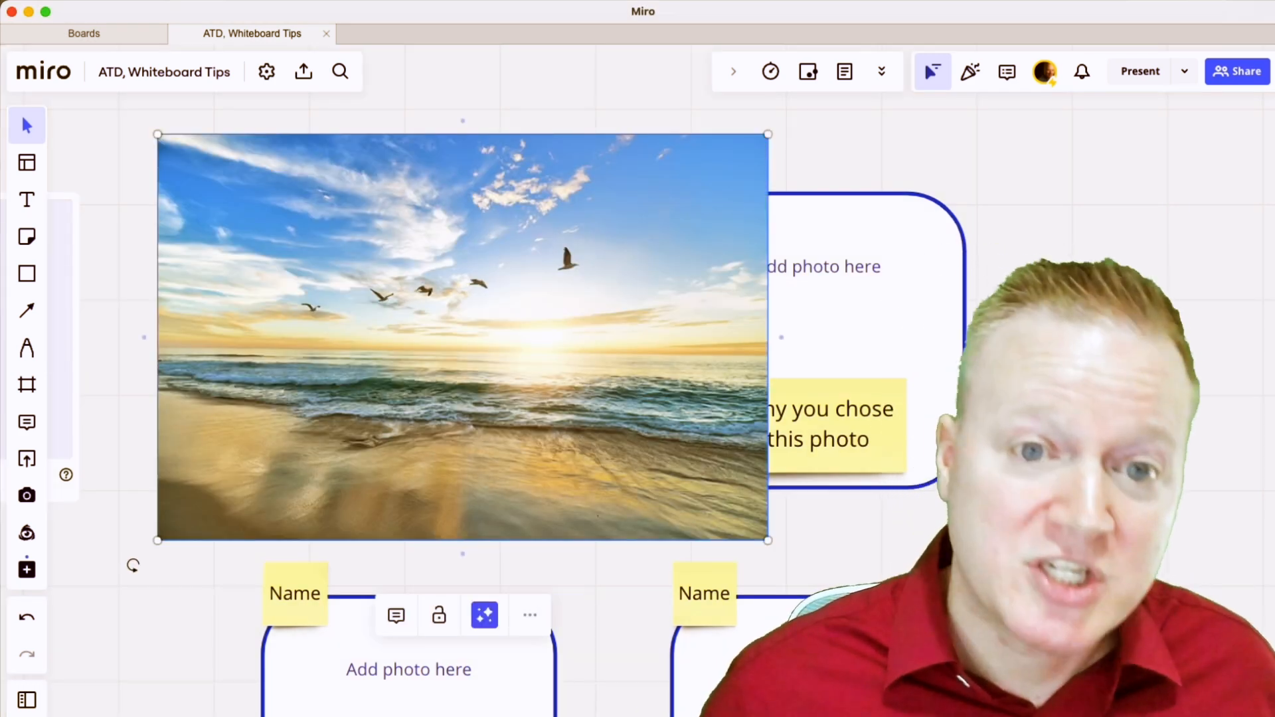
left_click_drag(768, 134, 453, 344)
left_click_drag(305, 442, 408, 340)
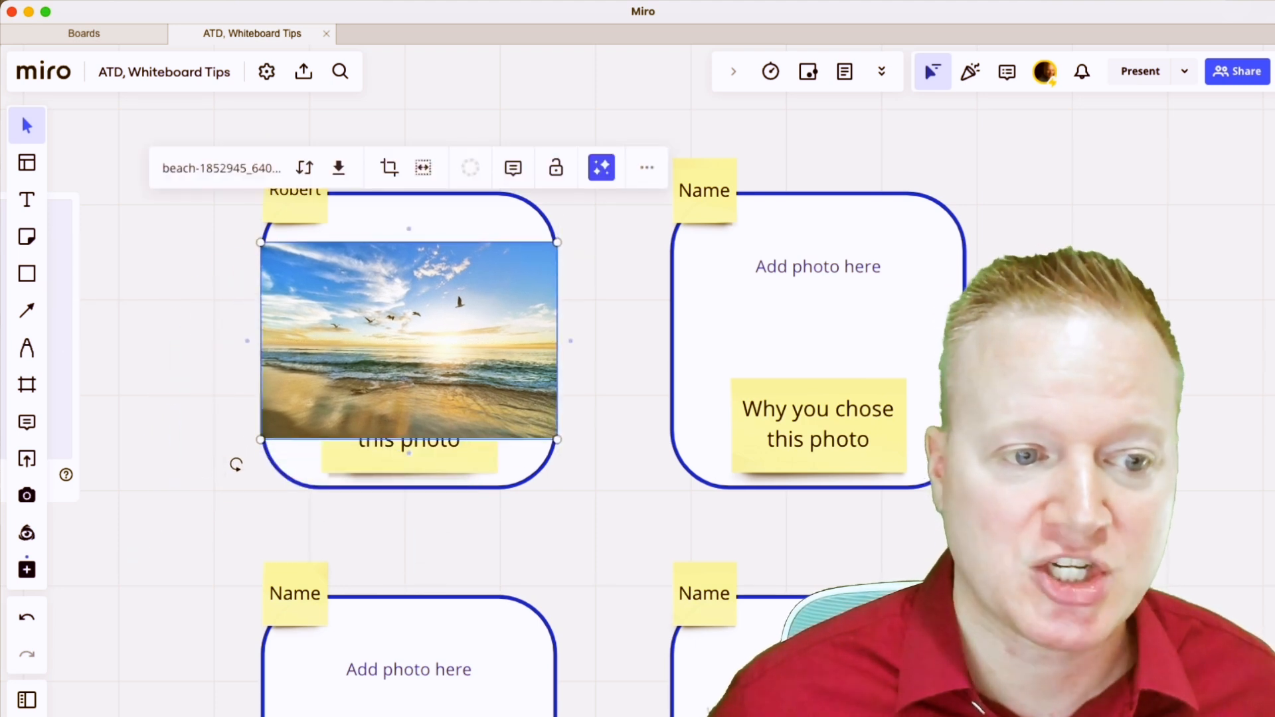
left_click_drag(261, 439, 342, 386)
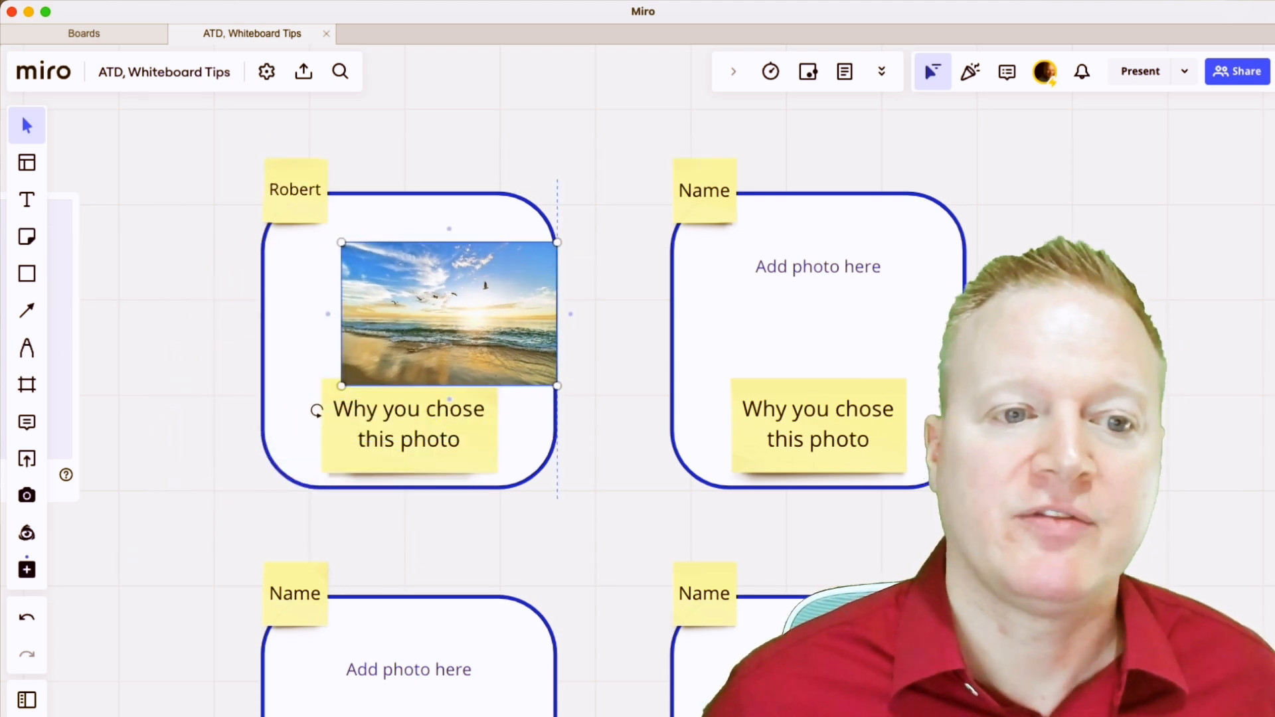
left_click_drag(449, 315, 413, 305)
Step: Replace the text of the "Why you chose this photo" sticky note on the first card with "Why"
left_click(408, 426)
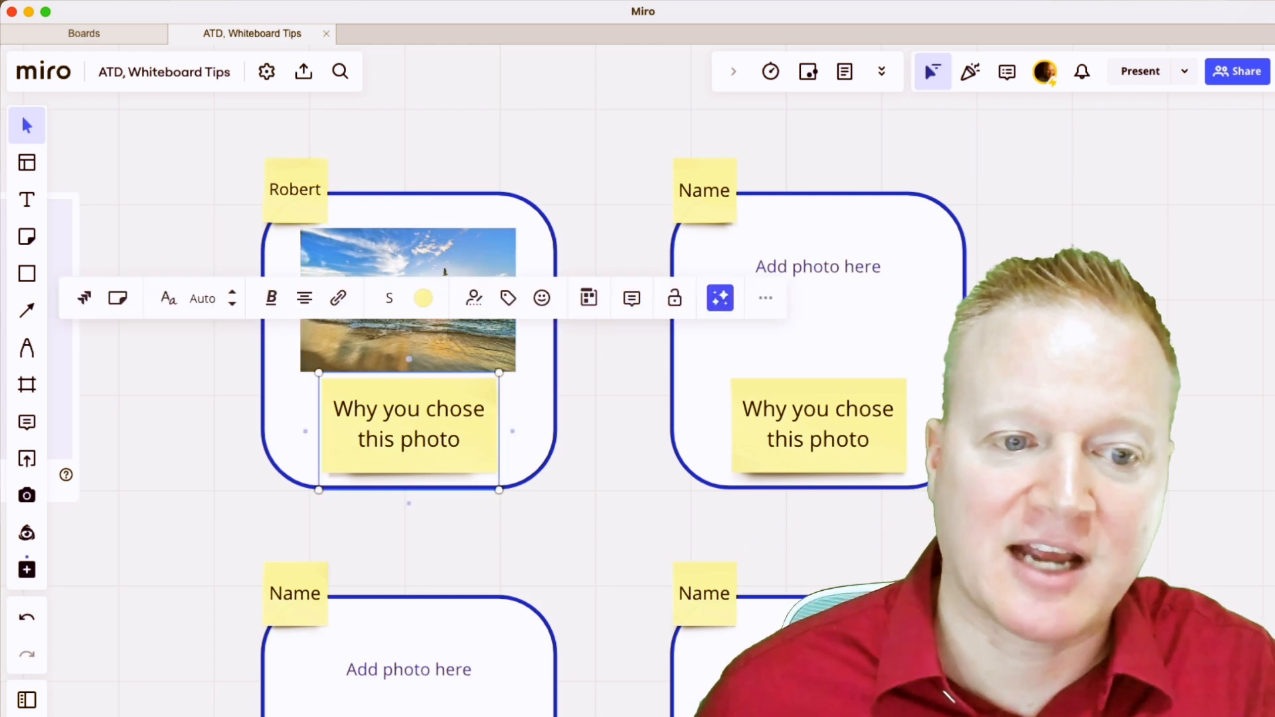
left_click(409, 425)
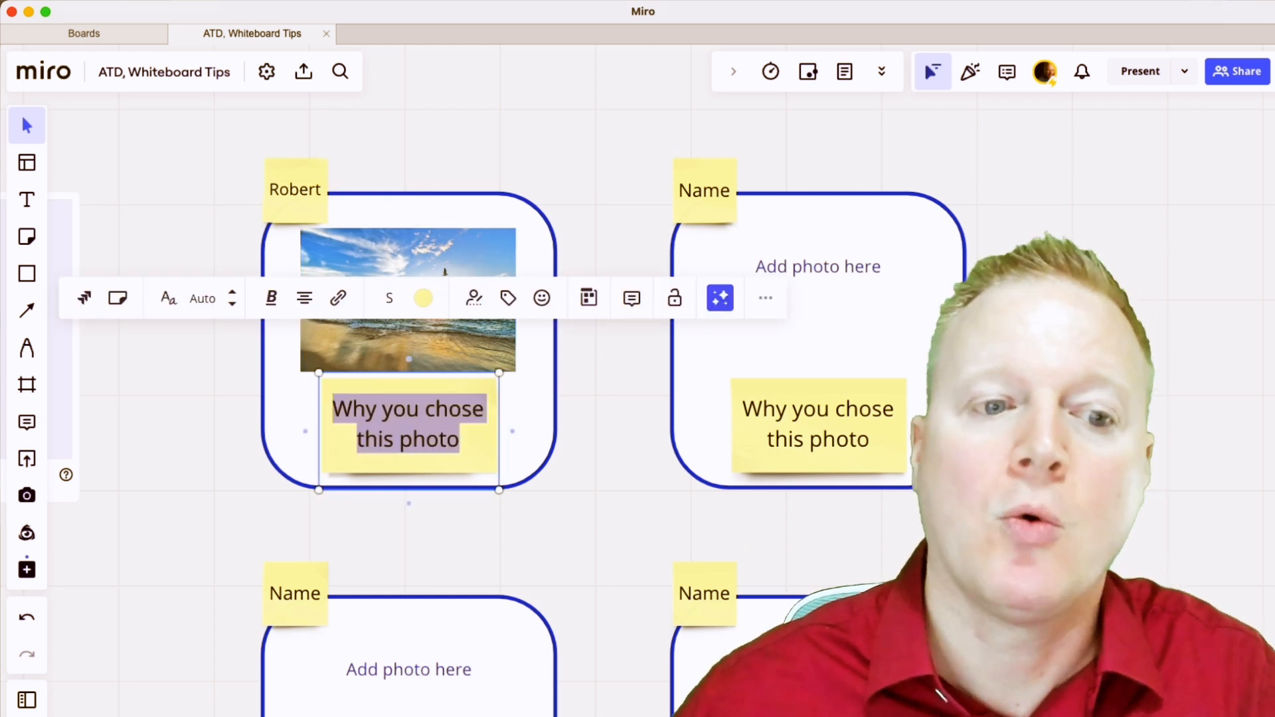
type("Why")
key("Escape")
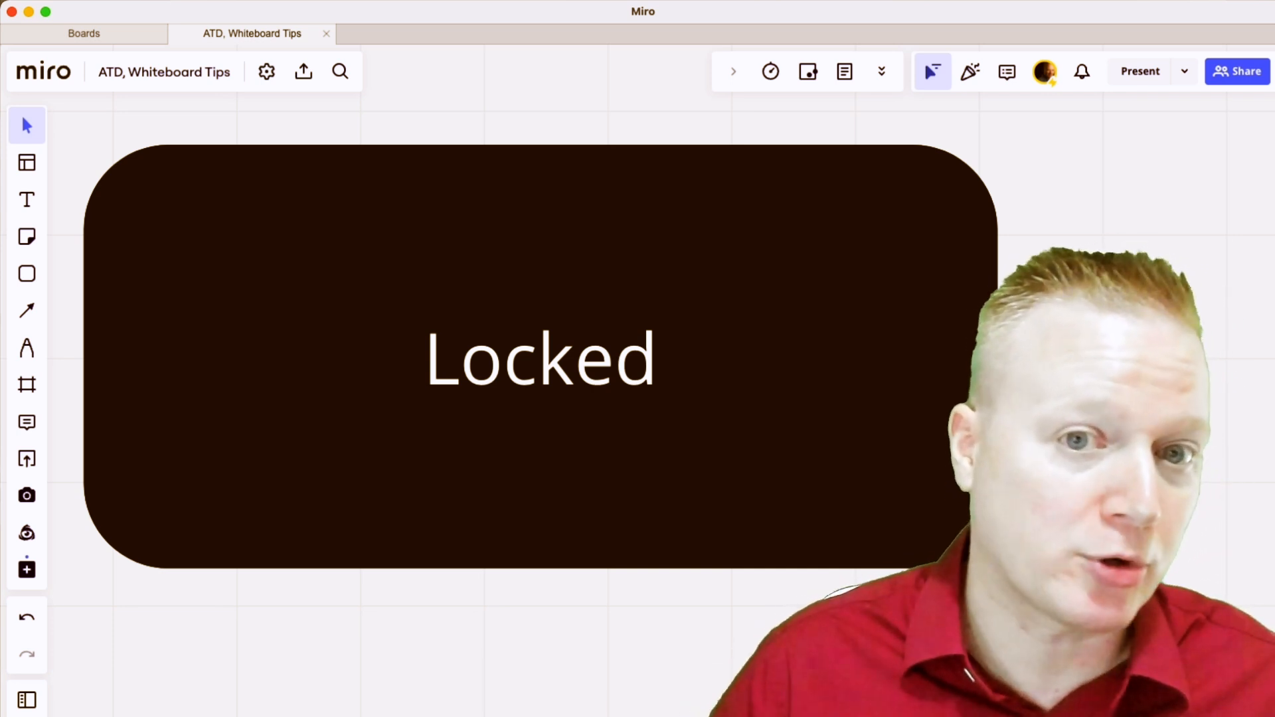
Step: Unlock the black rounded shape labelled "Locked", move it down off the breakout area and delete it
left_click(540, 357)
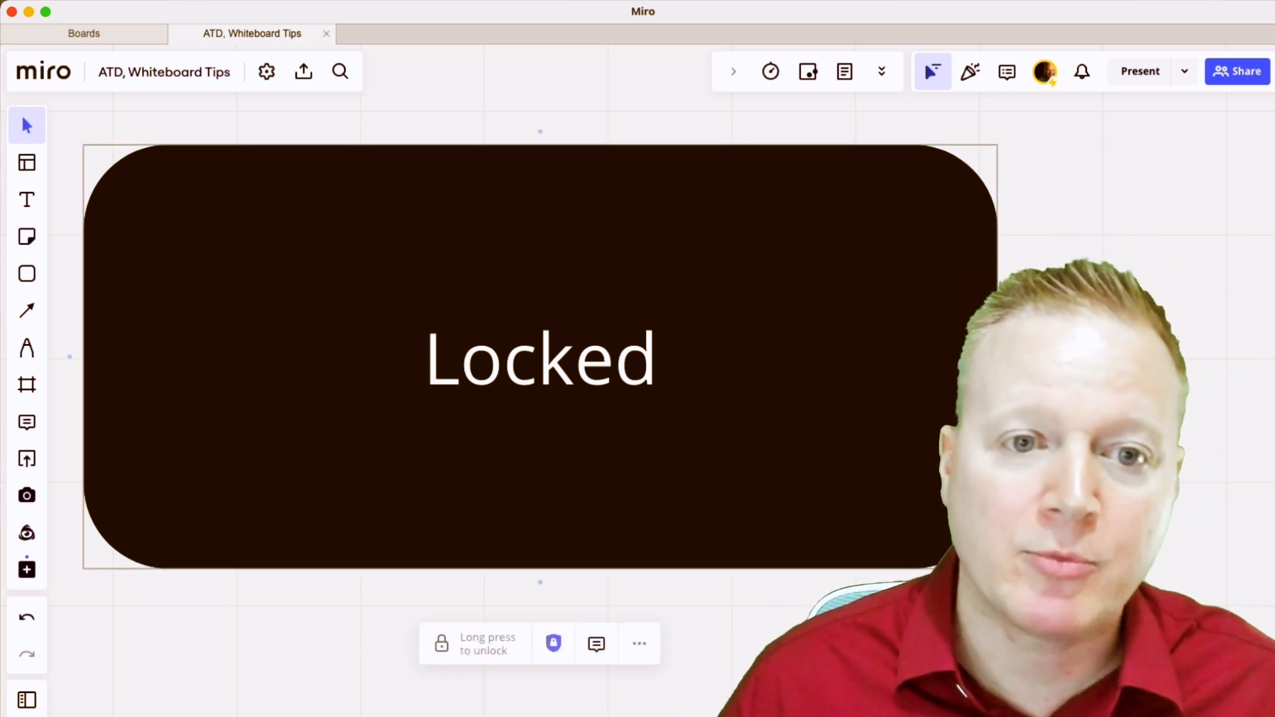
left_click(472, 644)
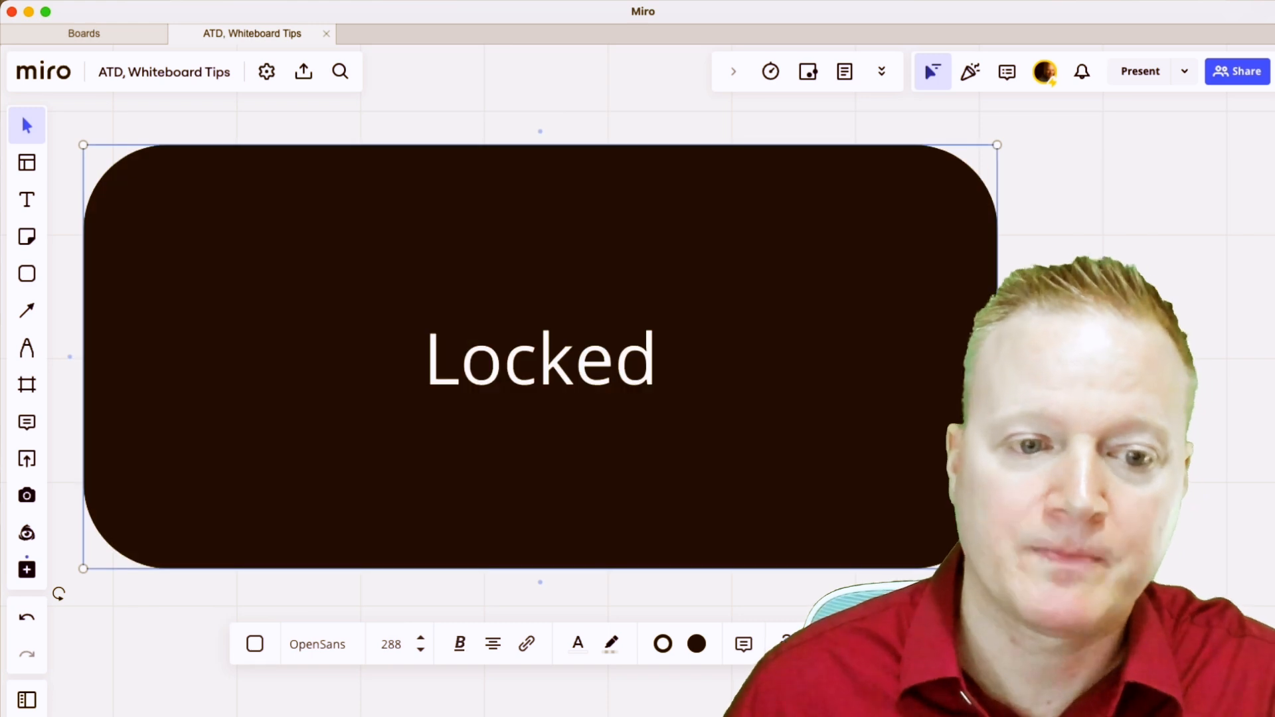
left_click_drag(540, 357, 548, 485)
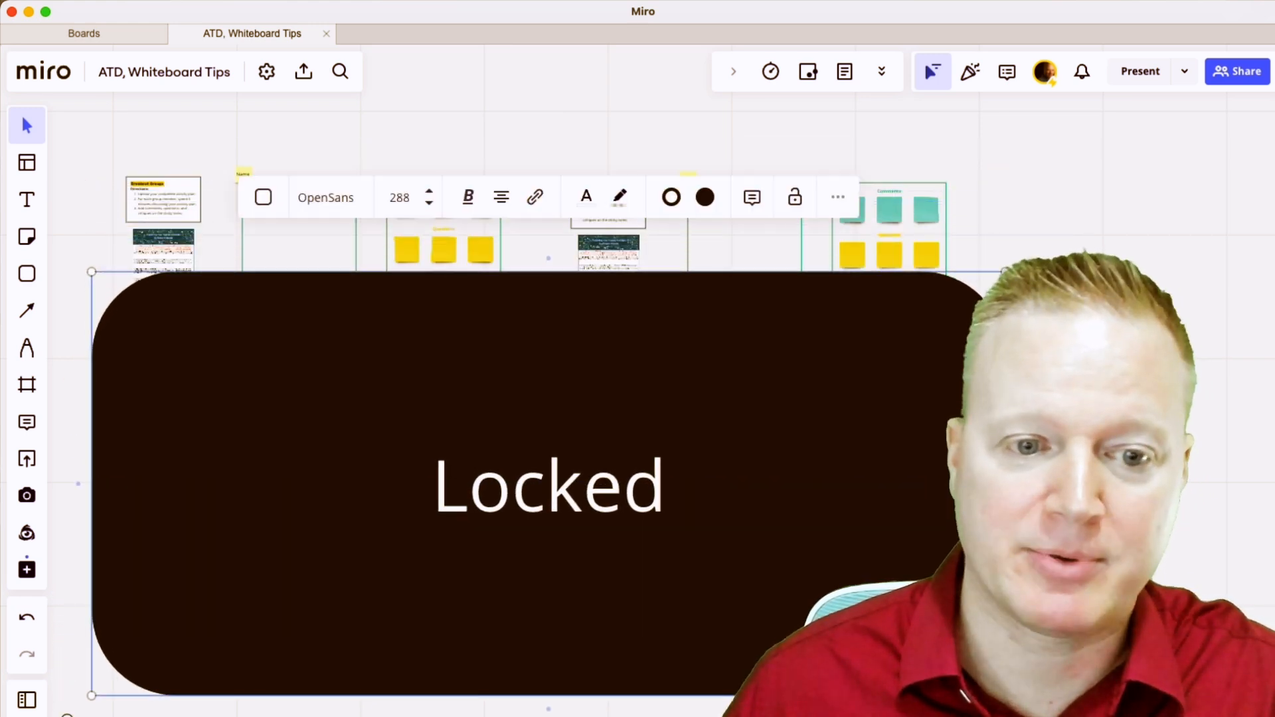
key("Delete")
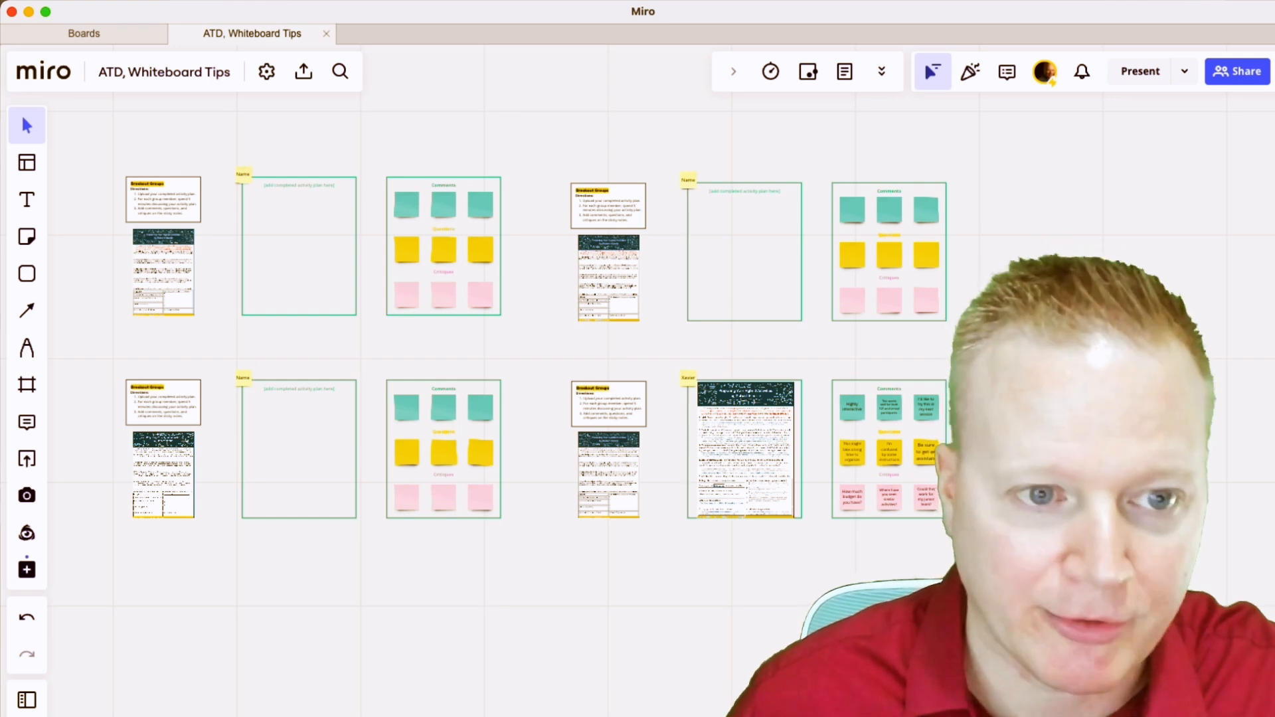
Step: Examine the first breakout group's directions, its activity plan space and its sticky notes for comments, questions and critiques
scroll(147, 309, "up", 5)
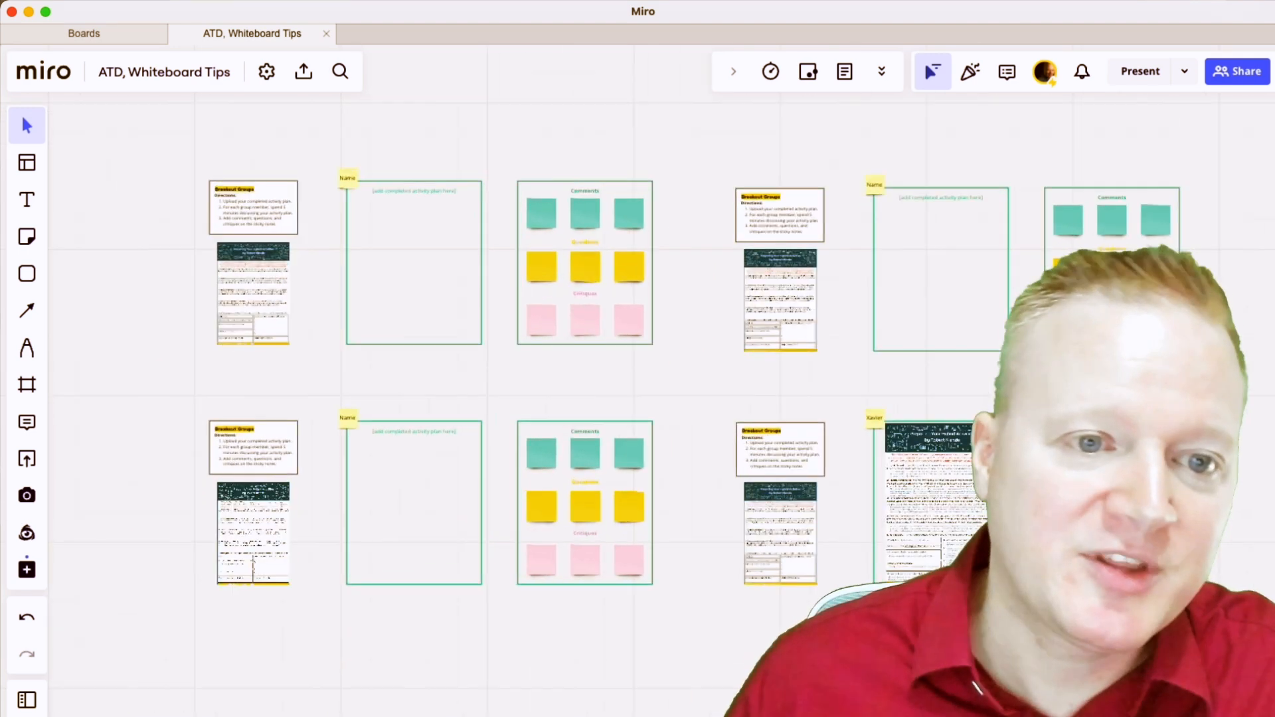
scroll(328, 362, "up", 3)
scroll(329, 362, "left", 2)
scroll(328, 362, "up", 3)
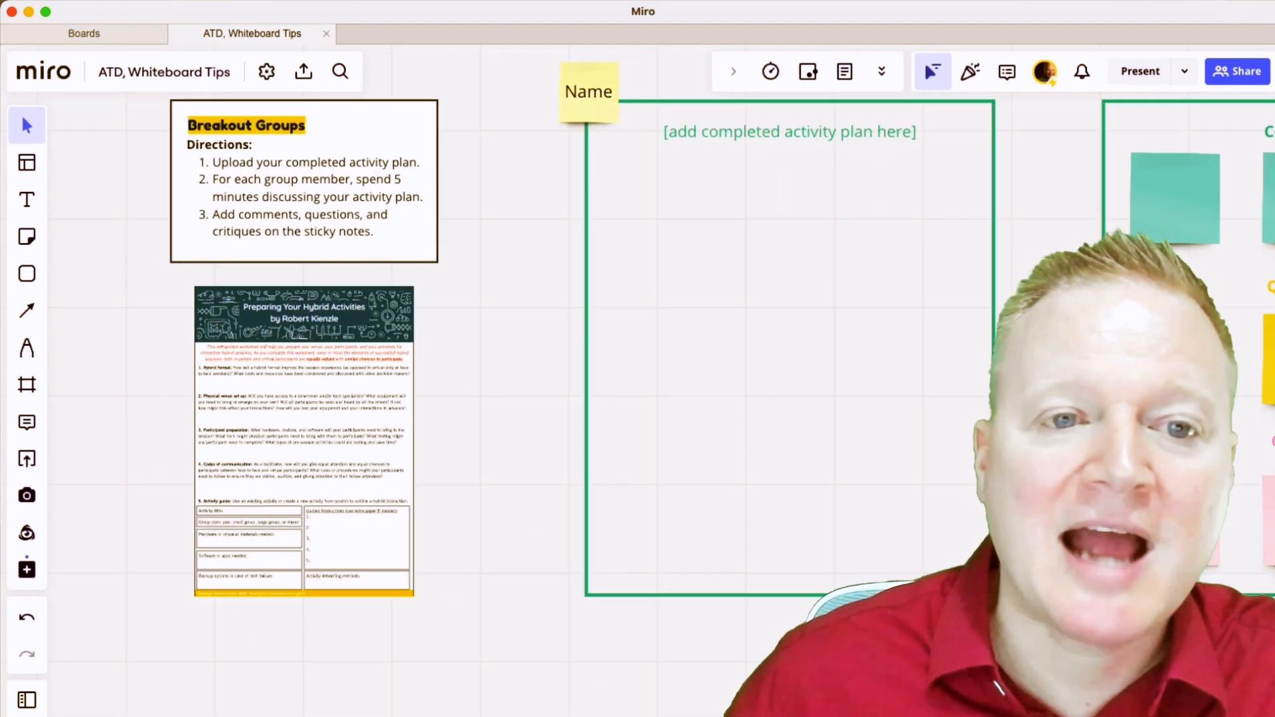
scroll(328, 362, "up", 1)
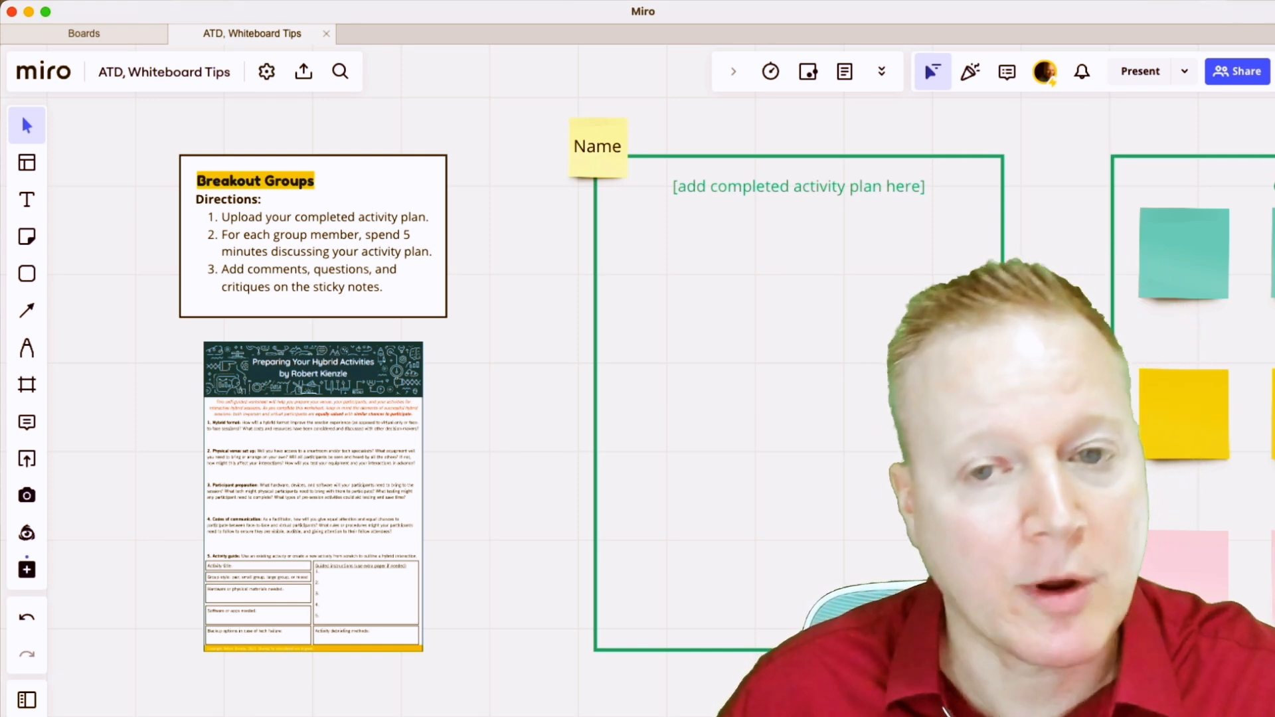
scroll(638, 398, "right", 6)
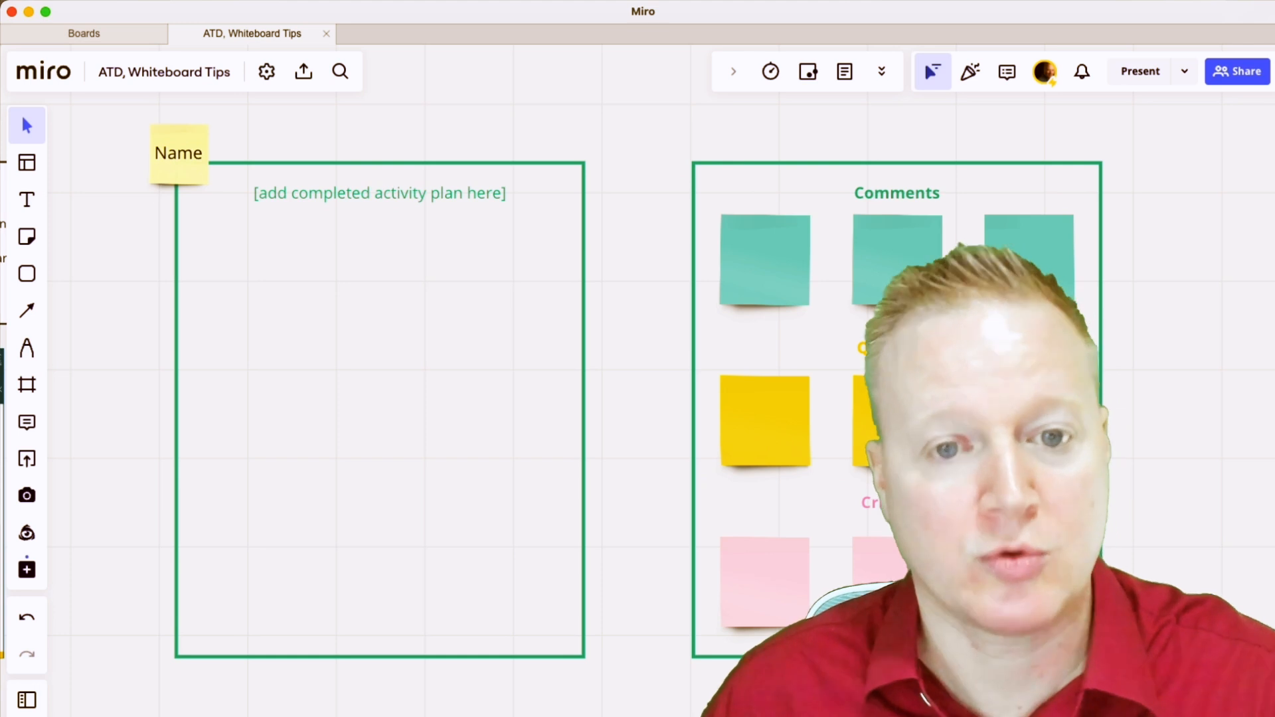
Step: Inspect the blank comment, question and critique sticky notes beside the first breakout group's empty activity plan space
left_click(765, 260)
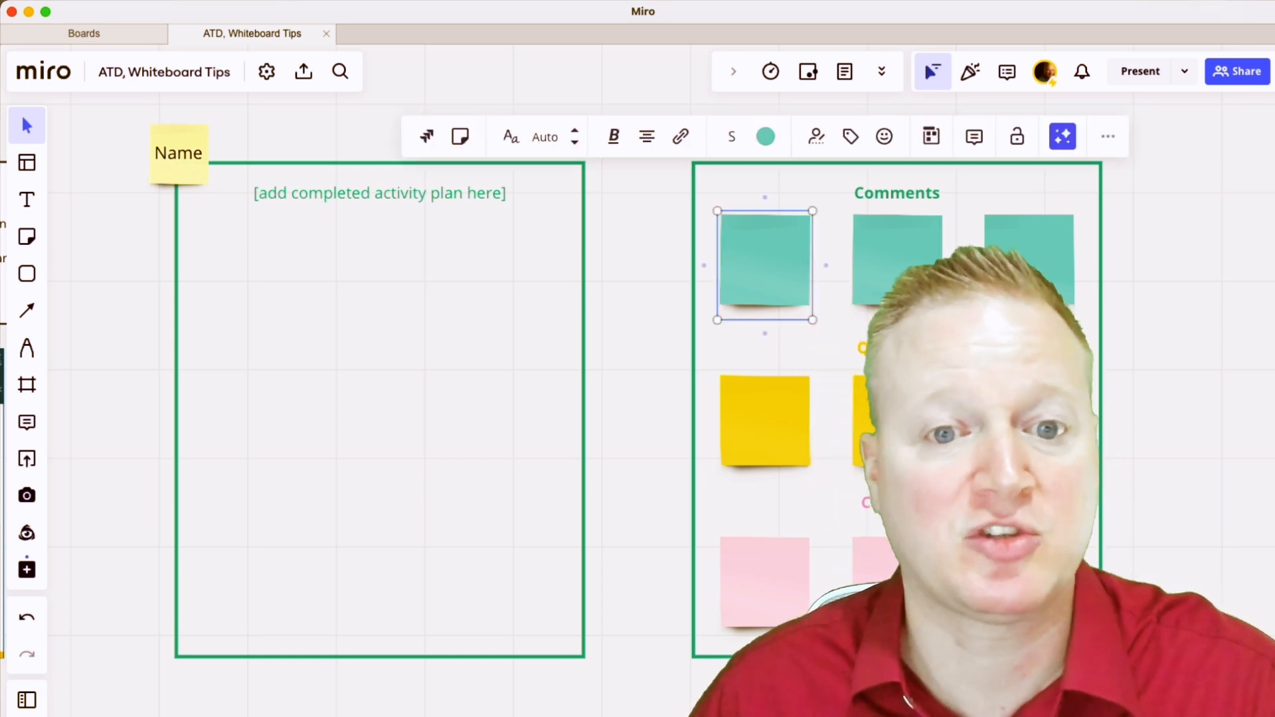
left_click(766, 259)
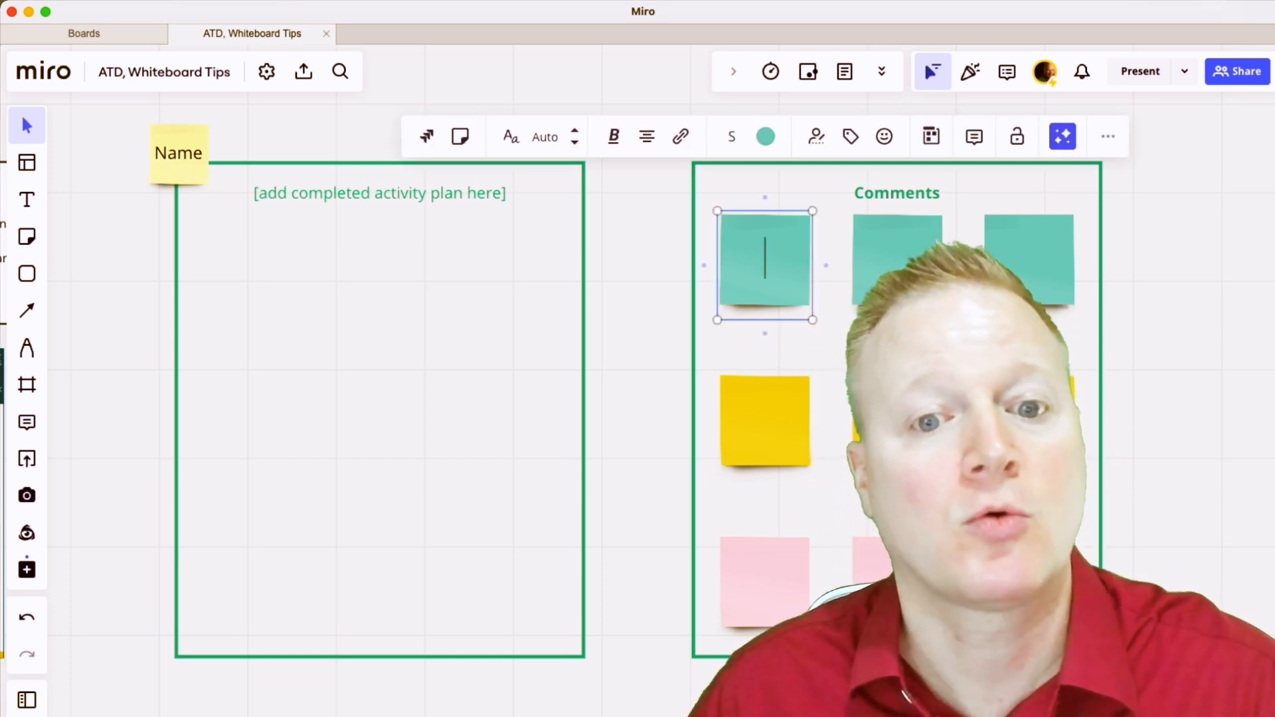
left_click(765, 422)
left_click(765, 582)
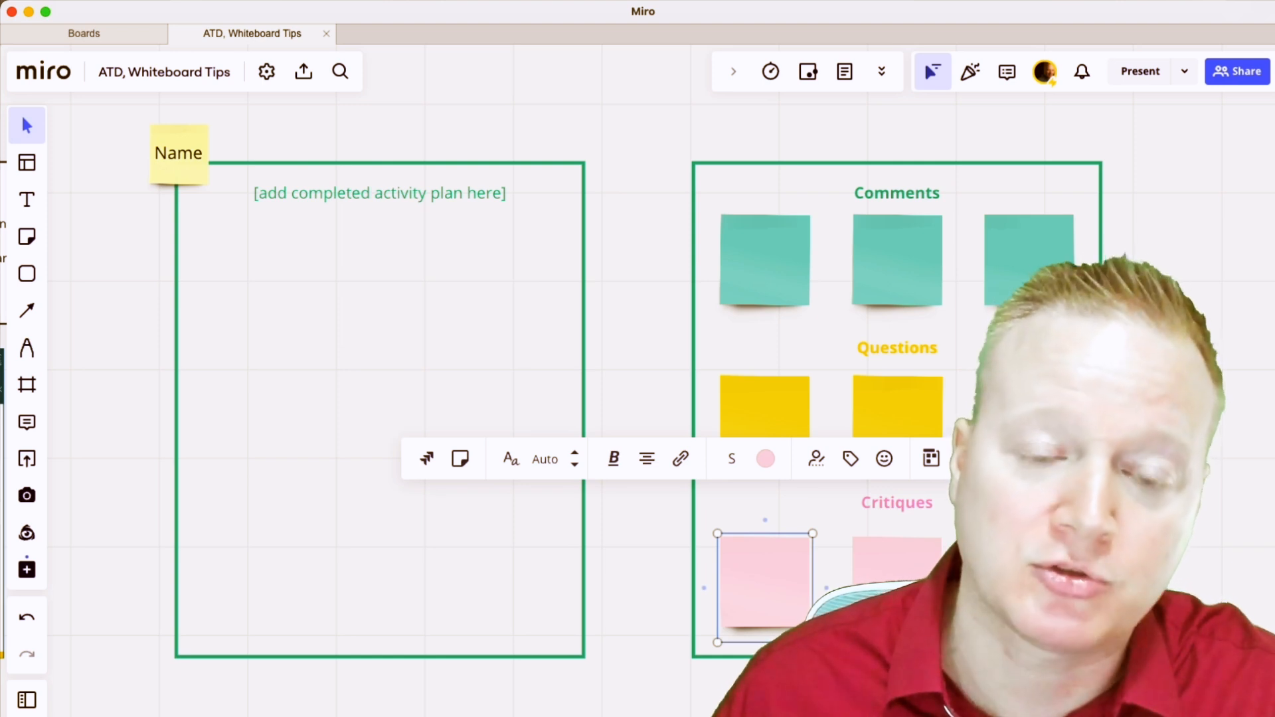
key("Escape")
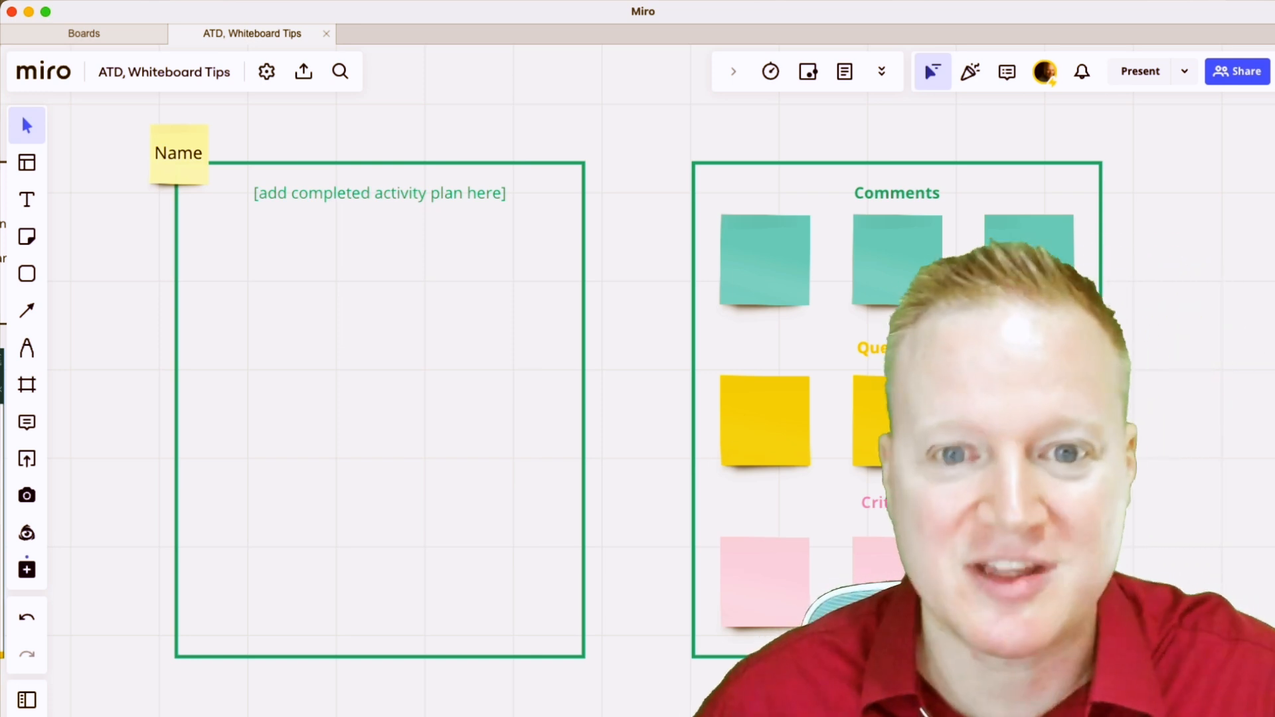
Step: Examine the breakout group with the uploaded "Preparing Your Hybrid Activities" plan and its filled-in comment, question and critique notes
scroll(648, 601, "down", 5)
scroll(648, 601, "down", 1)
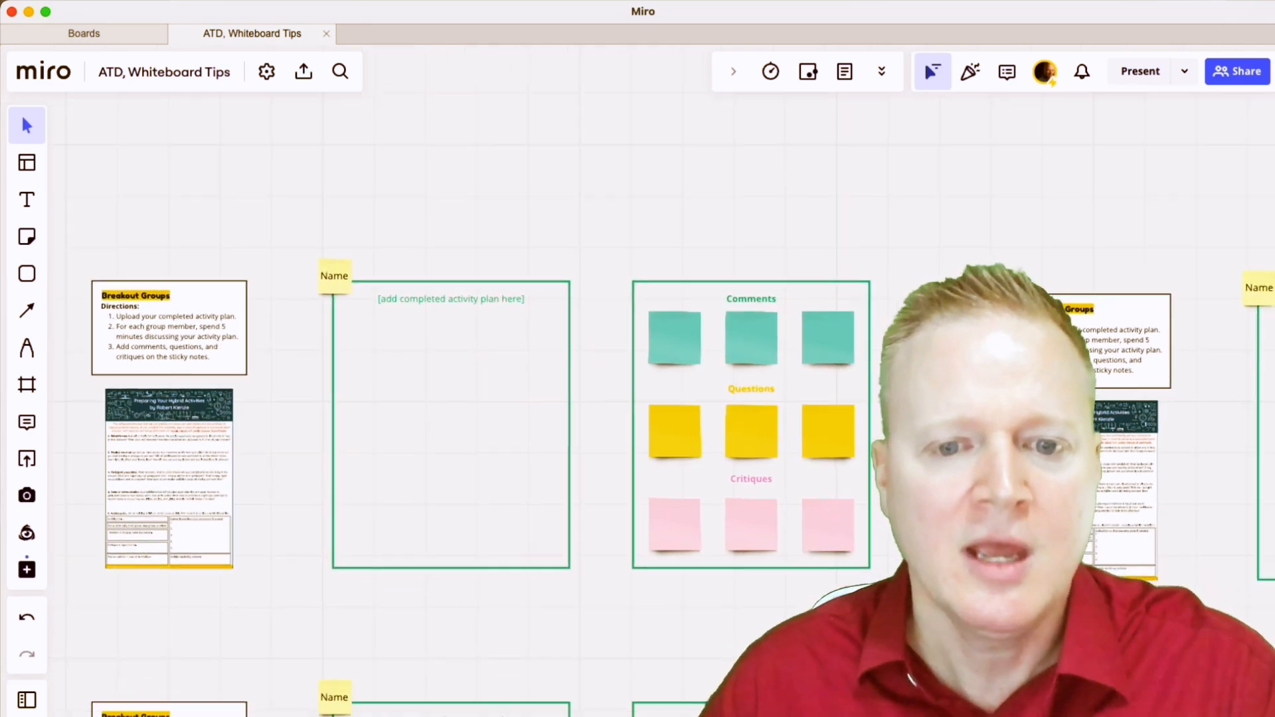
scroll(638, 399, "down", 2)
scroll(638, 399, "right", 7)
scroll(638, 399, "down", 5)
scroll(638, 398, "right", 6)
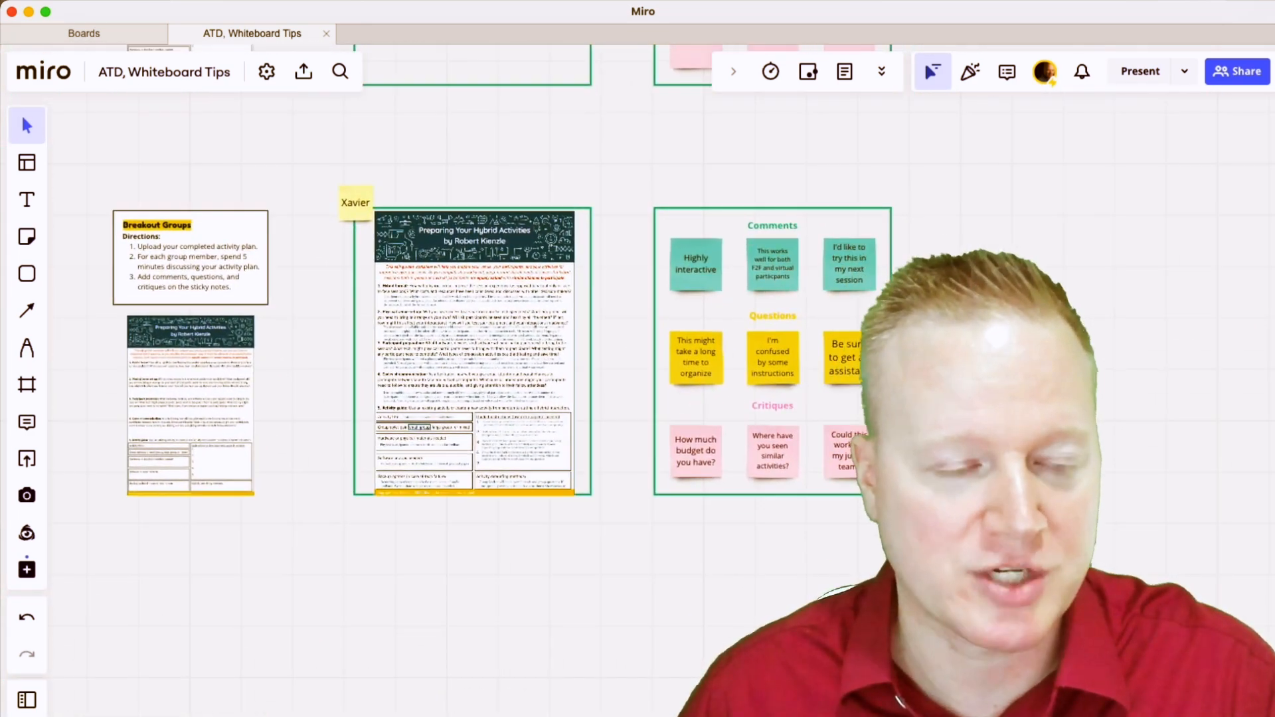
scroll(643, 601, "up", 5)
scroll(642, 601, "up", 3)
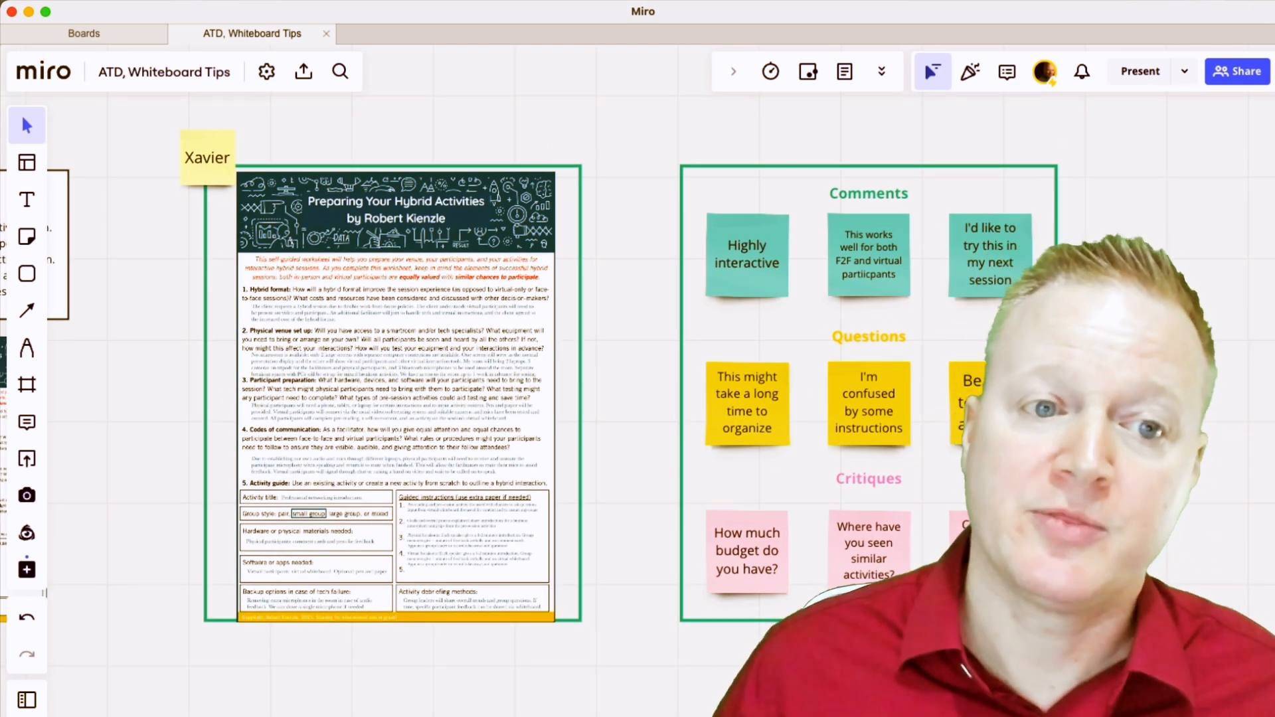
left_click(396, 397)
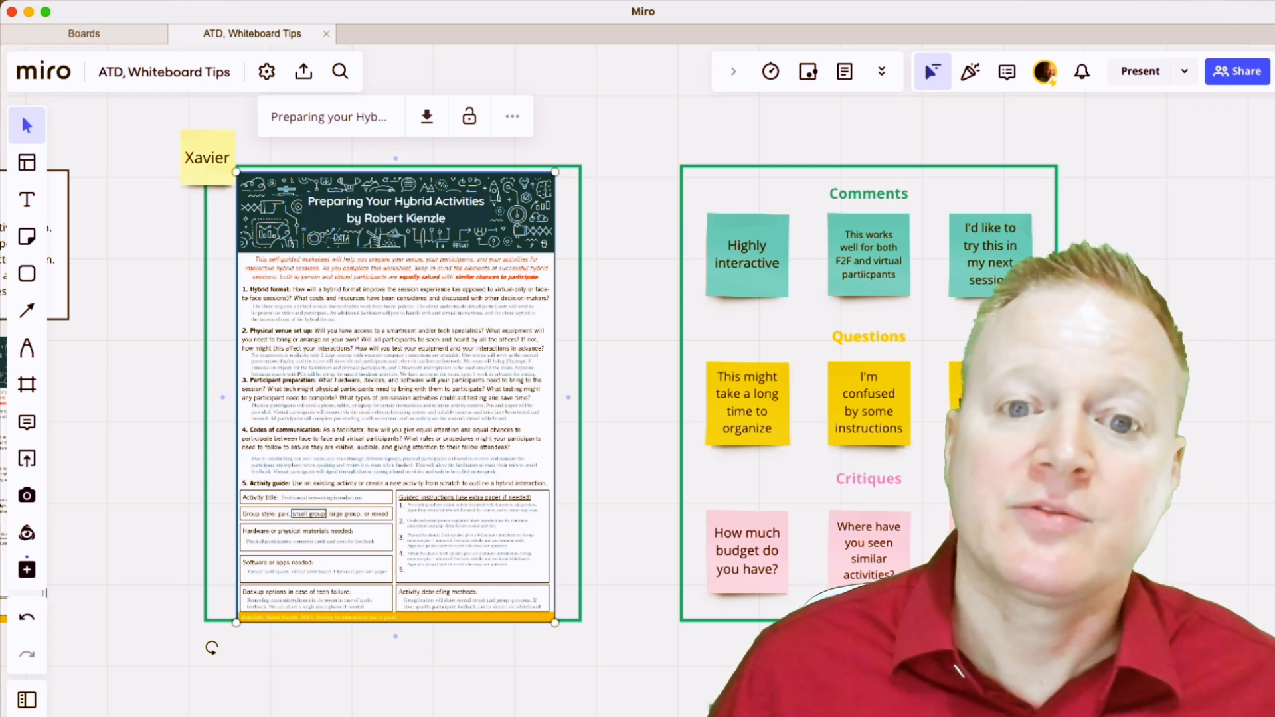
left_click(748, 255)
left_click(747, 404)
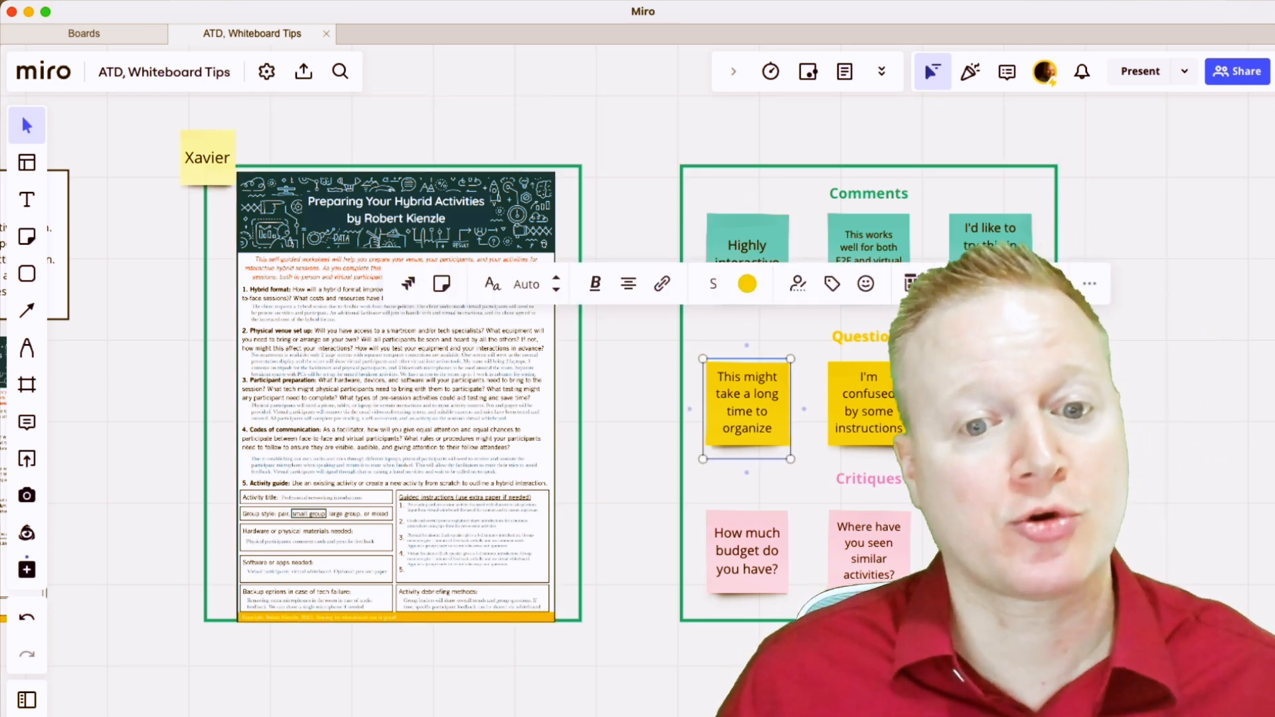
left_click(747, 552)
key("Escape")
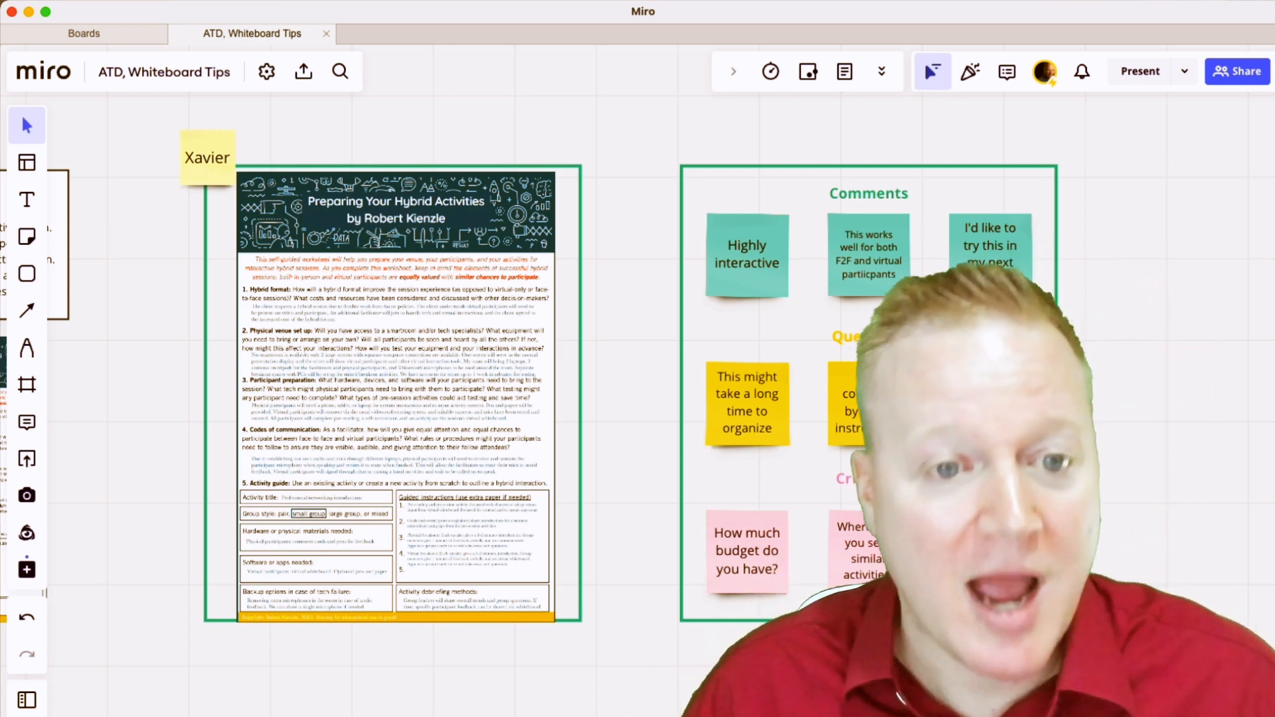
Step: Lock the completed group's name note, activity plan and feedback sticky notes together, and switch on protected lock to restrict who can unlock them
left_click_drag(126, 109, 1124, 648)
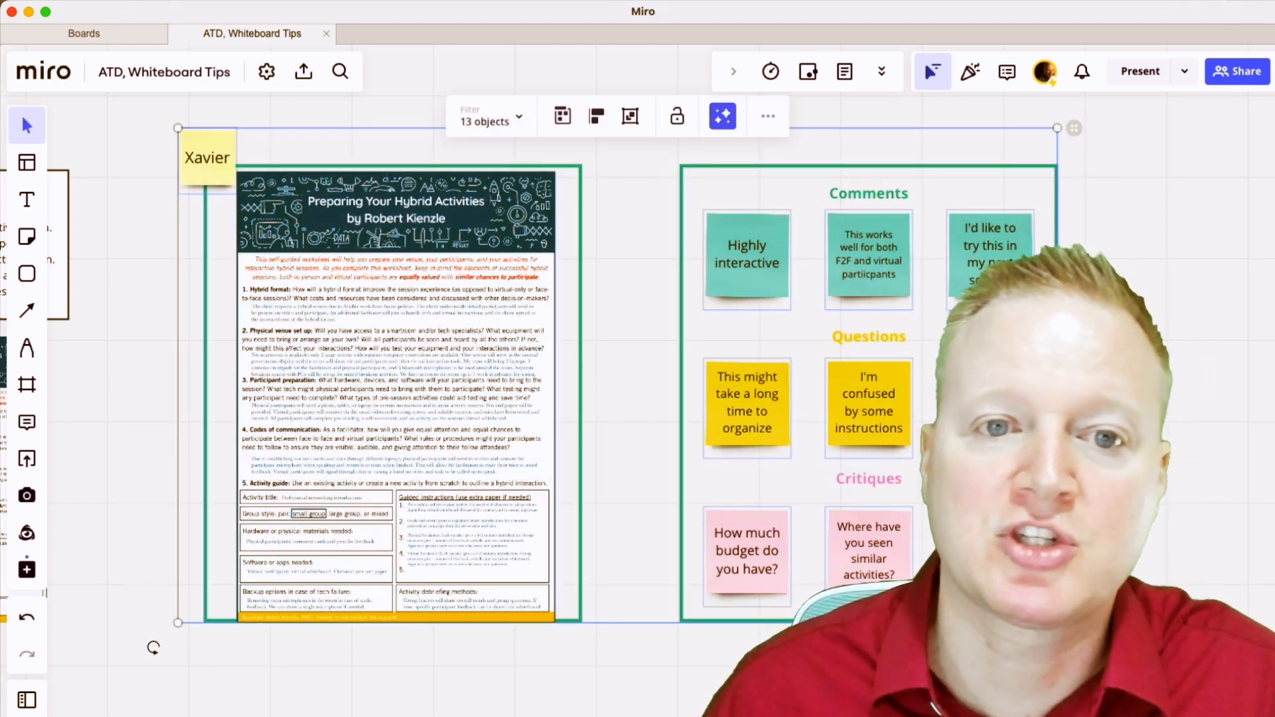
left_click(677, 117)
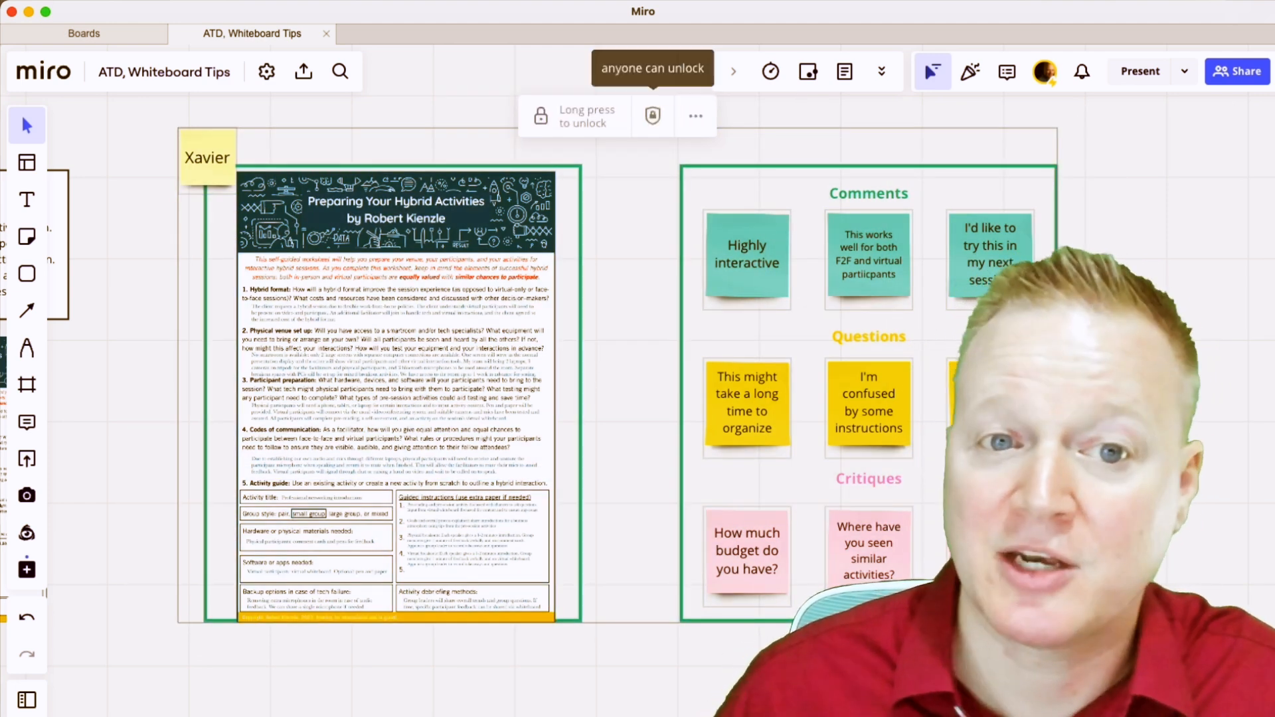
left_click(653, 117)
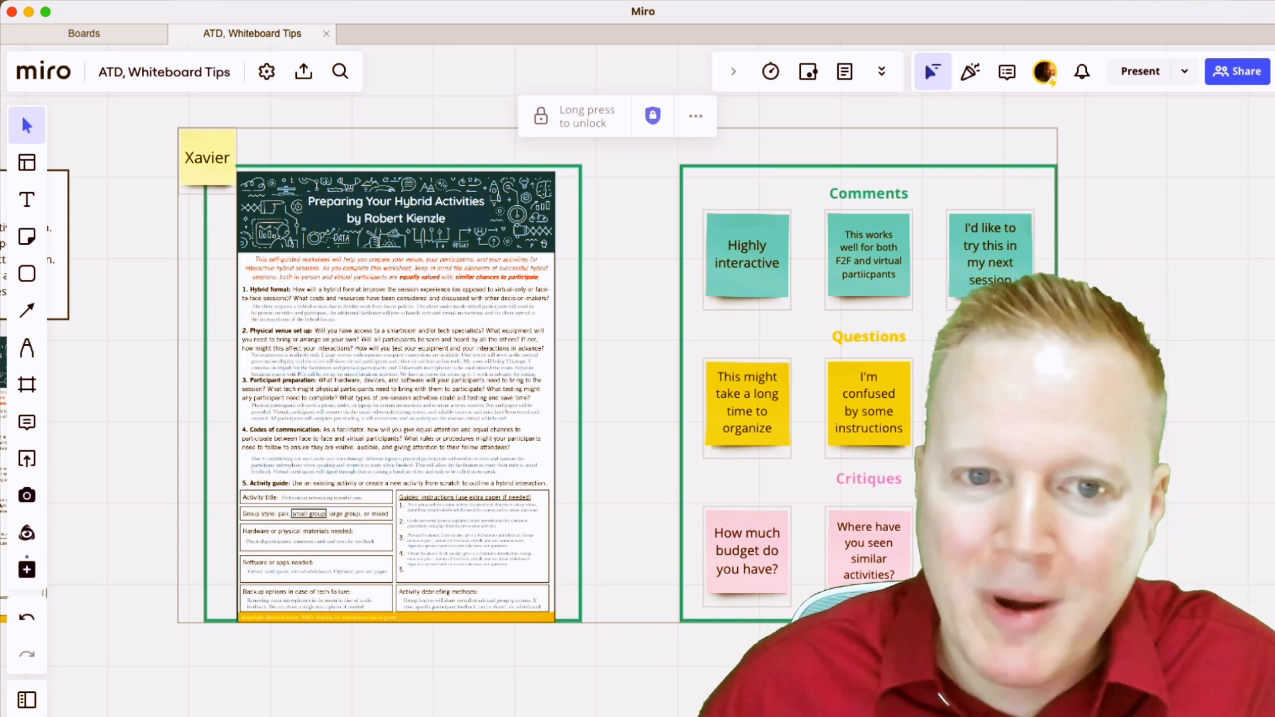
key("Escape")
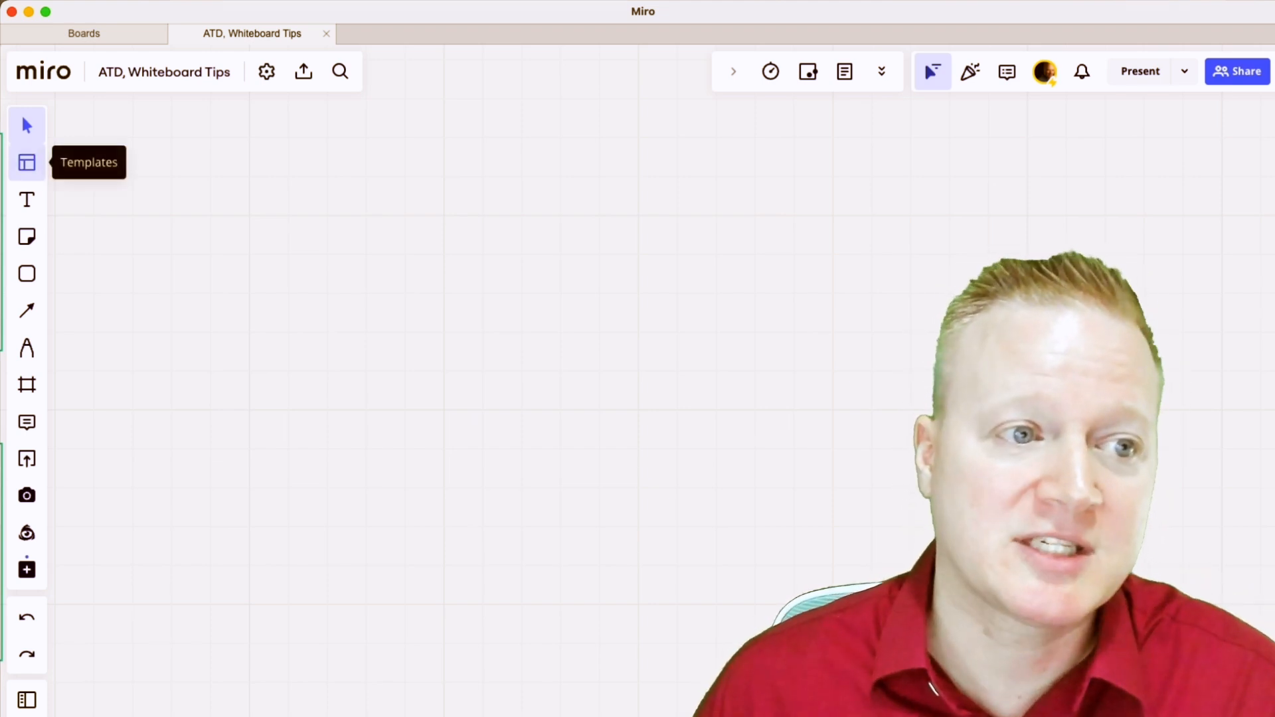
Step: Insert the "Mind Map Curved Right" template in the empty board area and enlarge it to about twice its size
left_click(26, 162)
mouse_move(769, 337)
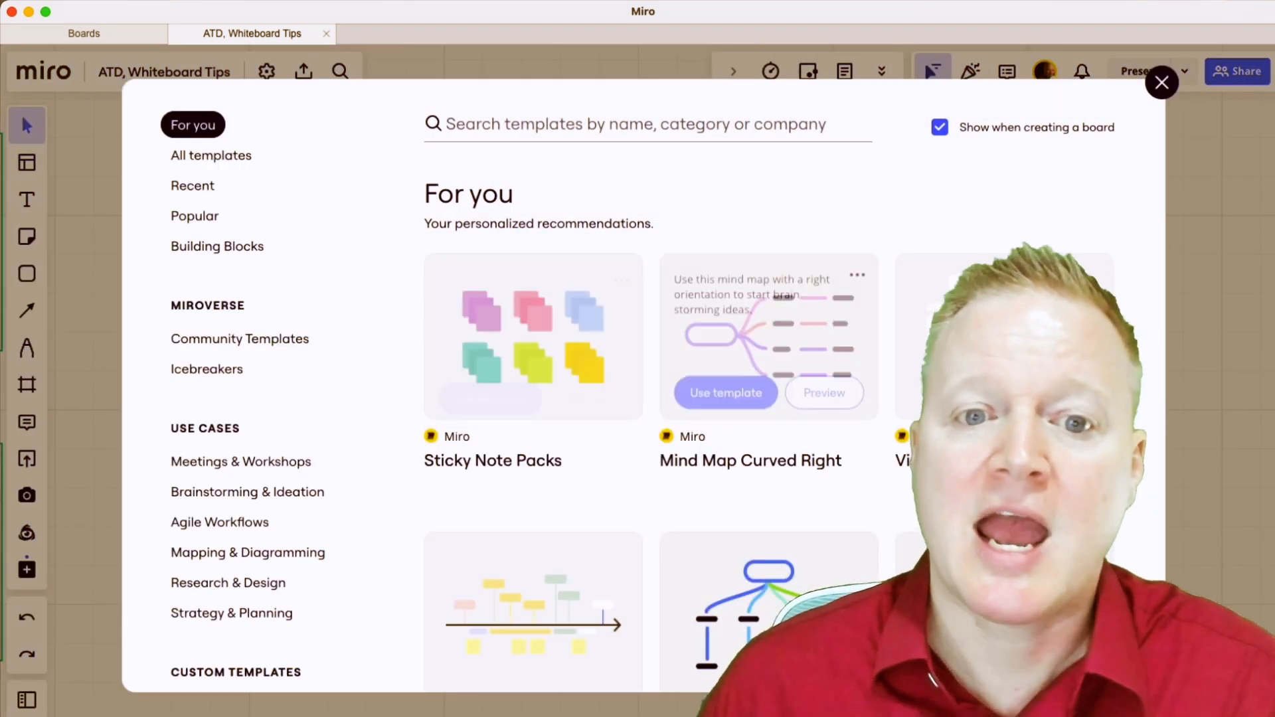
left_click(726, 389)
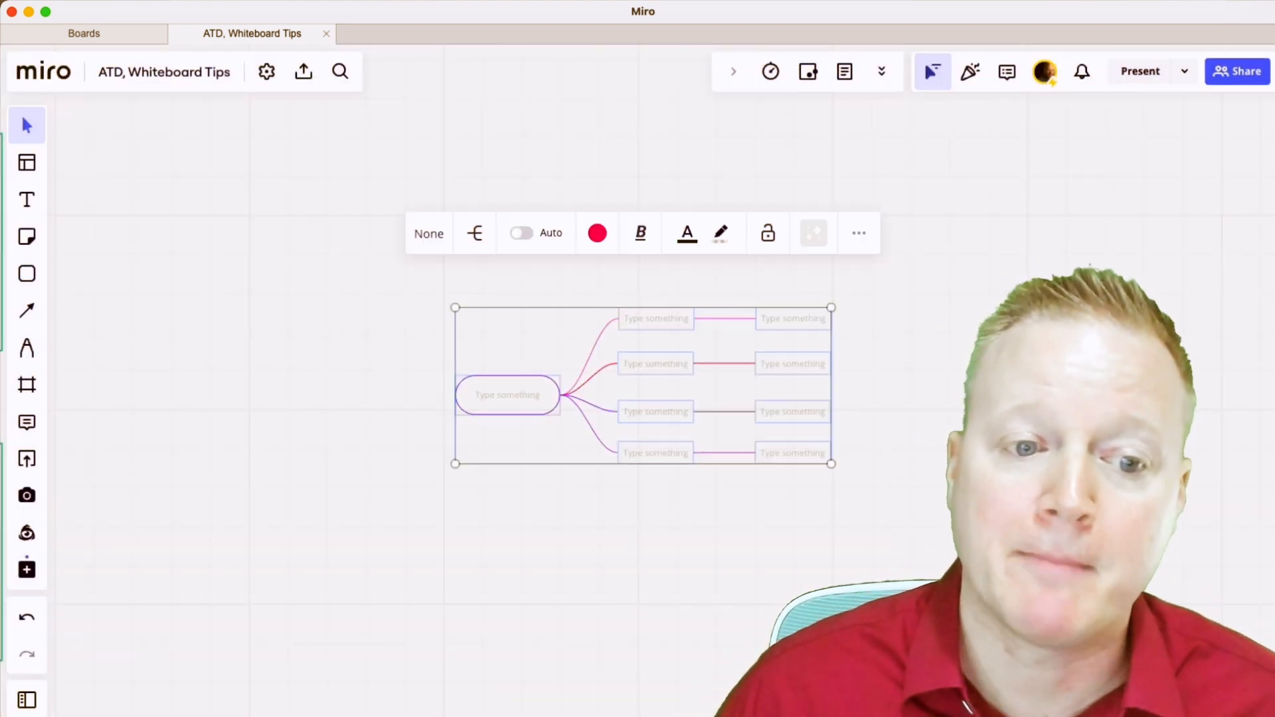
left_click_drag(455, 464, 104, 610)
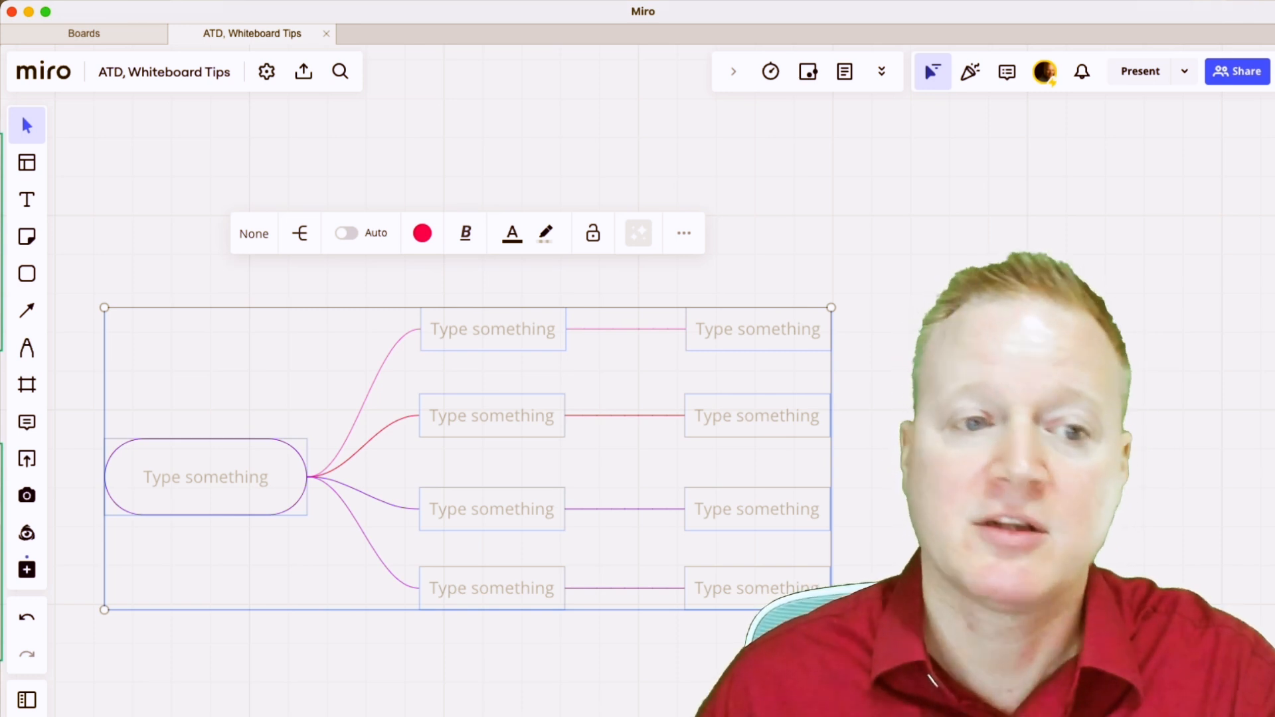
key("Escape")
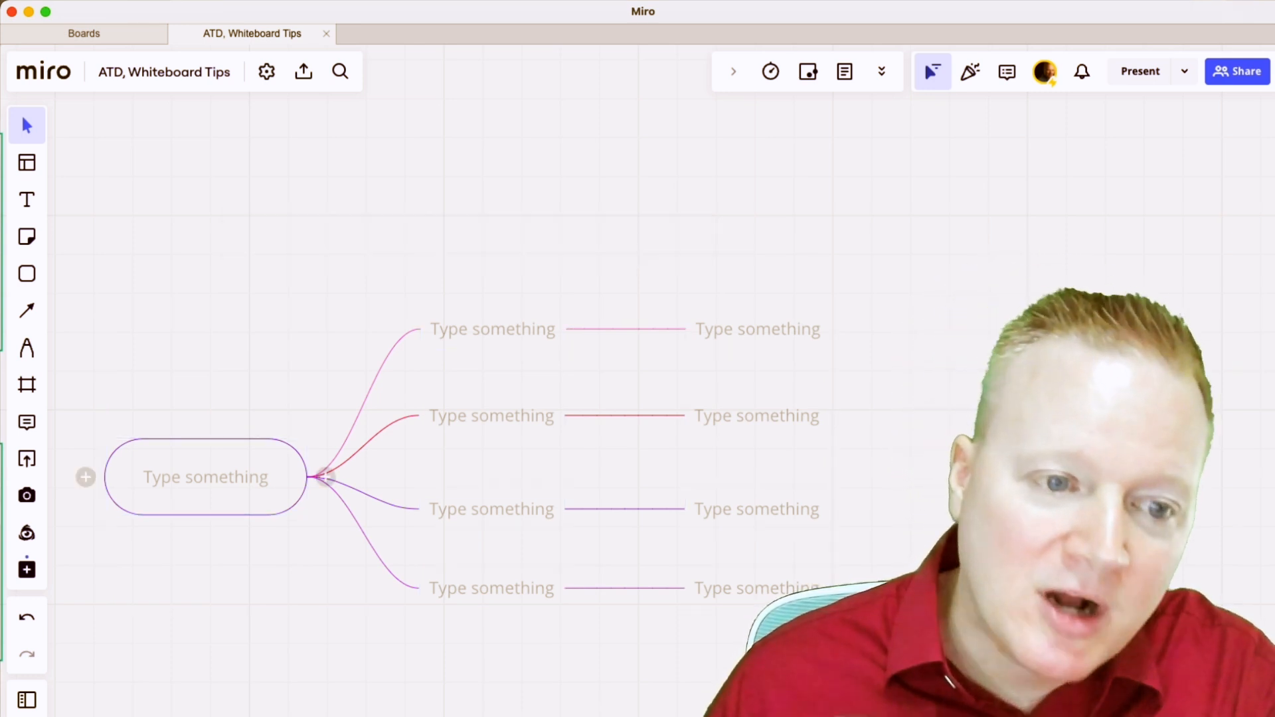
Step: Label the mind map's central node "Marketing plan"
left_click(206, 477)
left_click(206, 477)
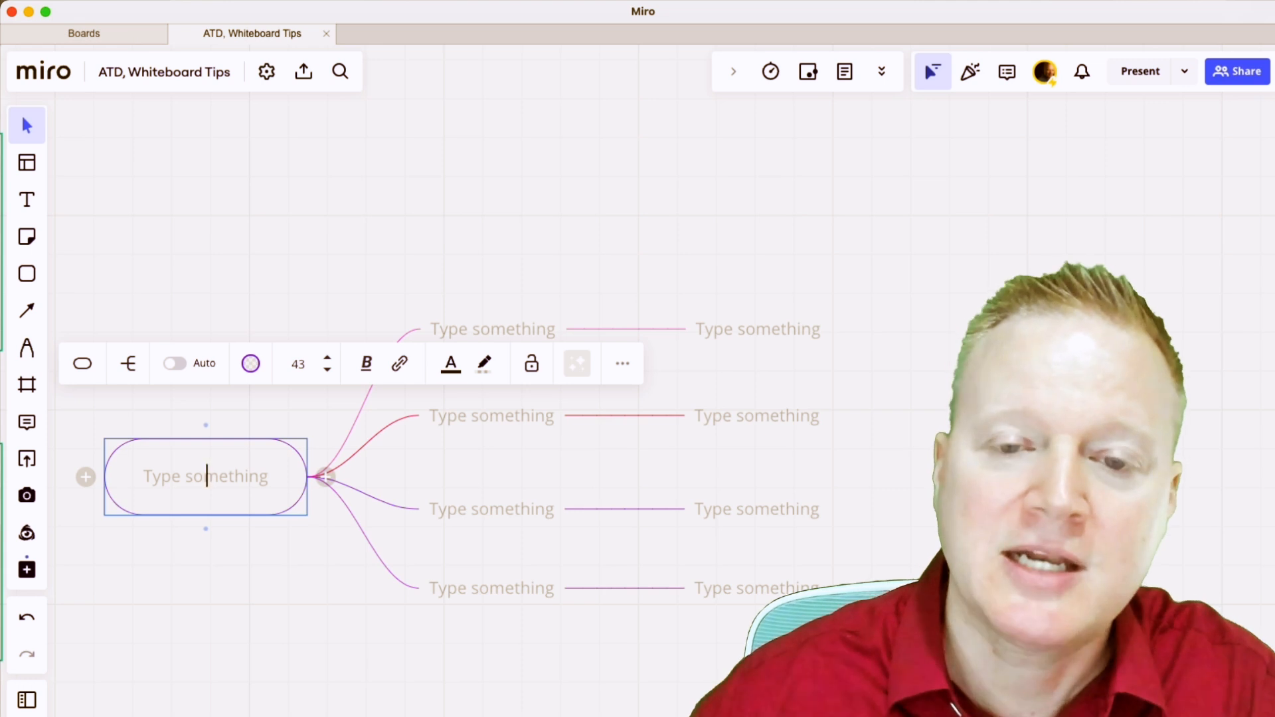
type("Ma")
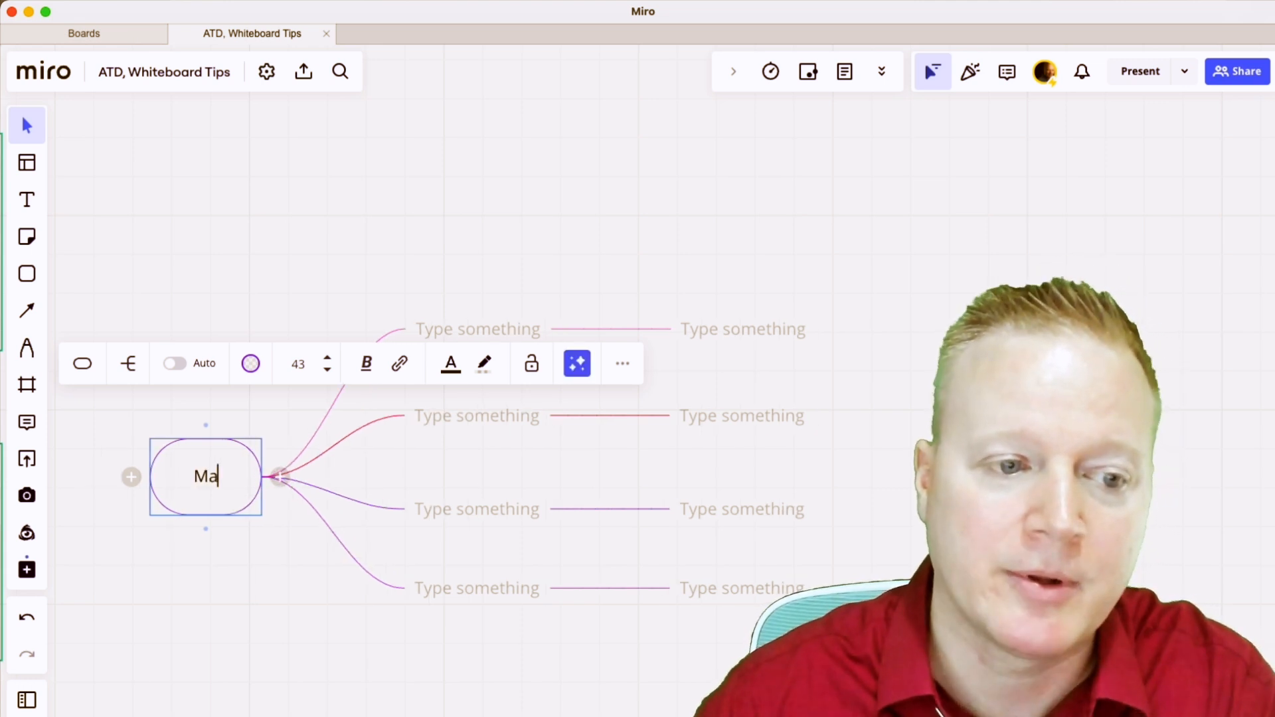
type("rketing plan")
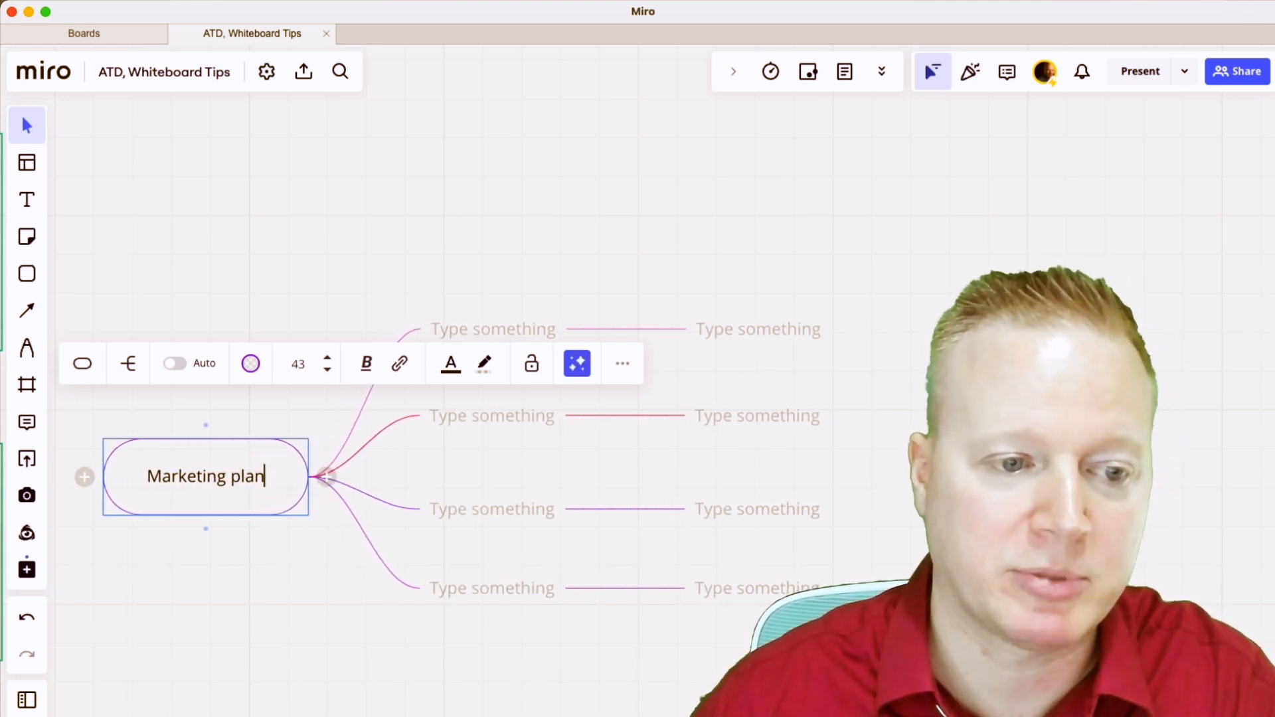
left_click(465, 286)
Step: Enter a team member's first name on the mind map's first branch and label its child node "Research"
left_click(493, 329)
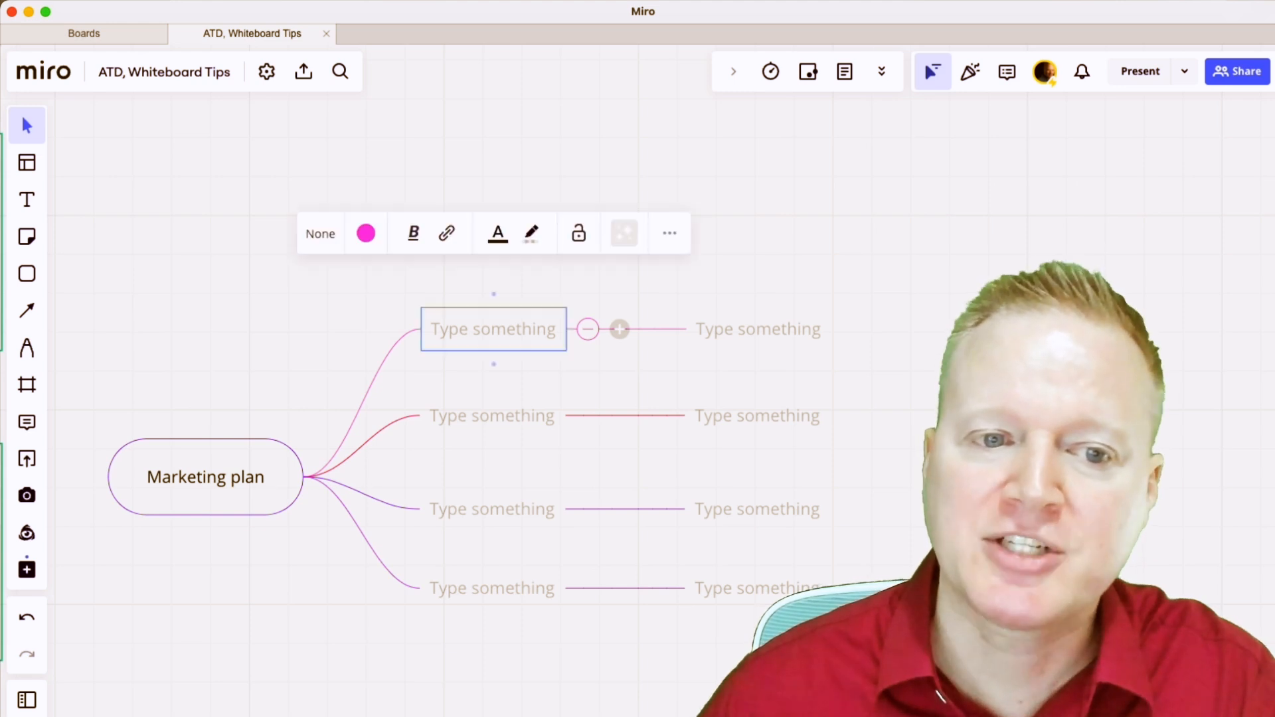
type("S")
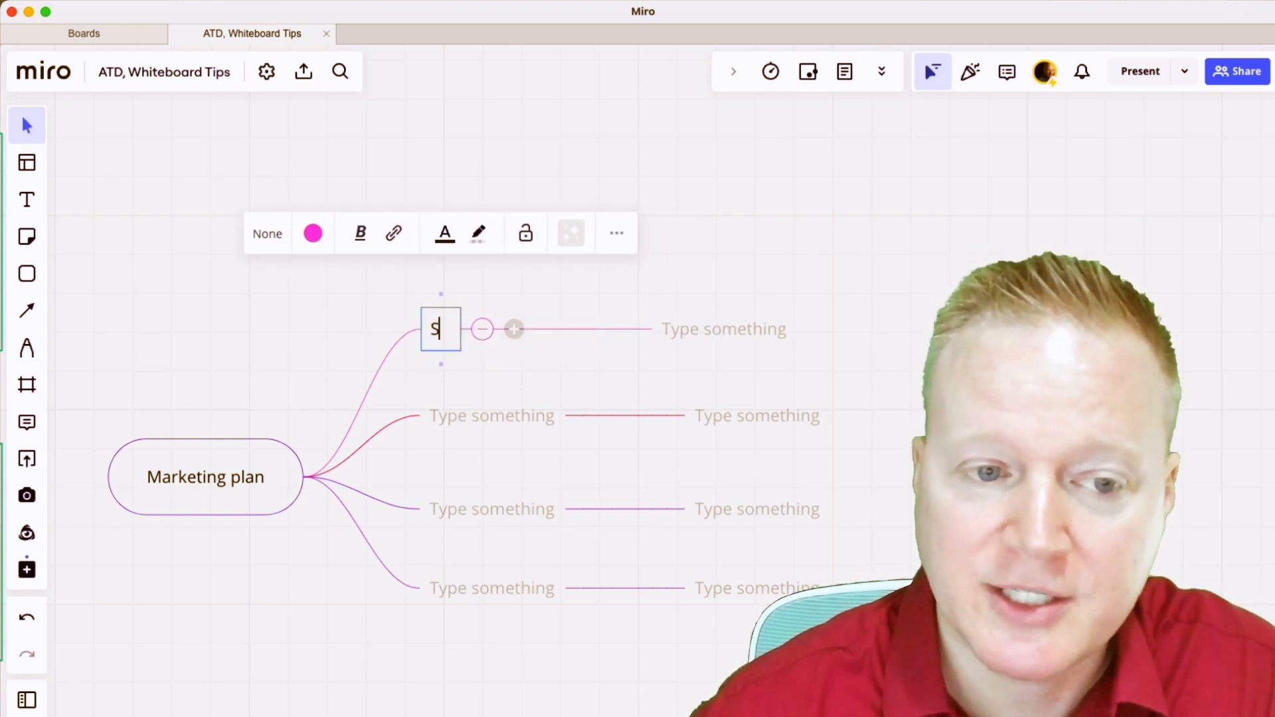
type("usan")
key("Tab")
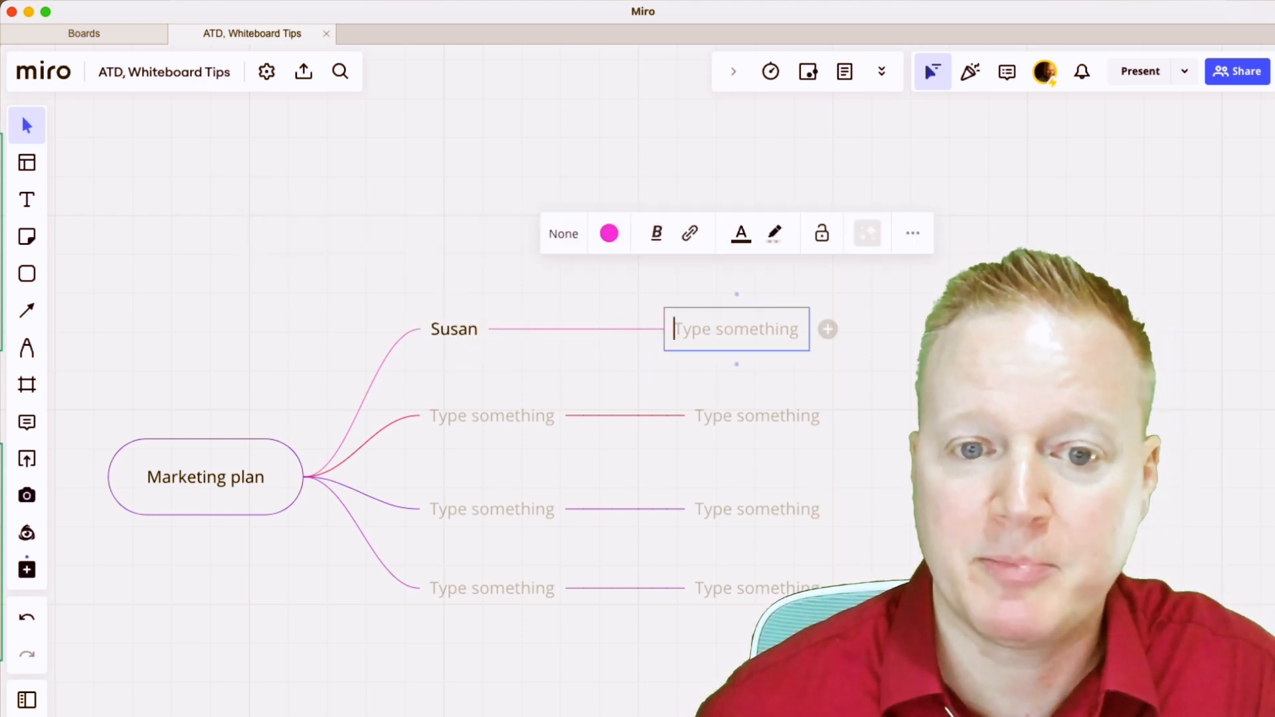
type("Re")
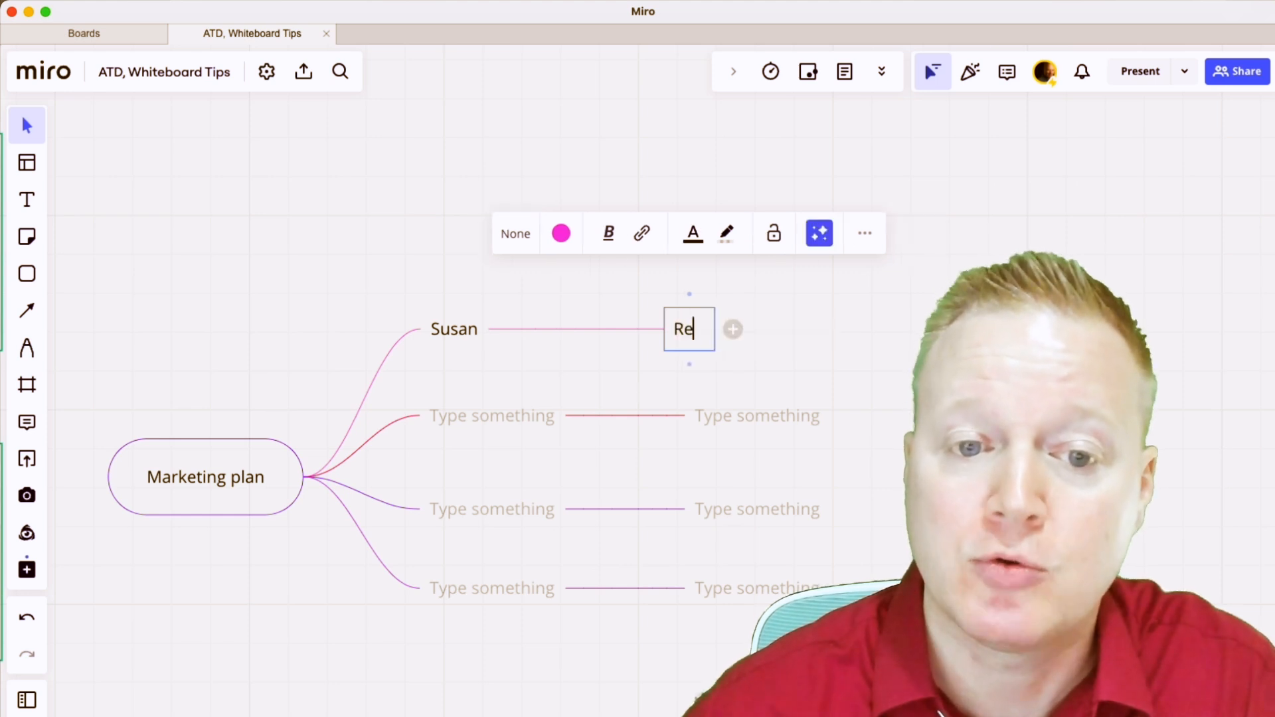
type("search")
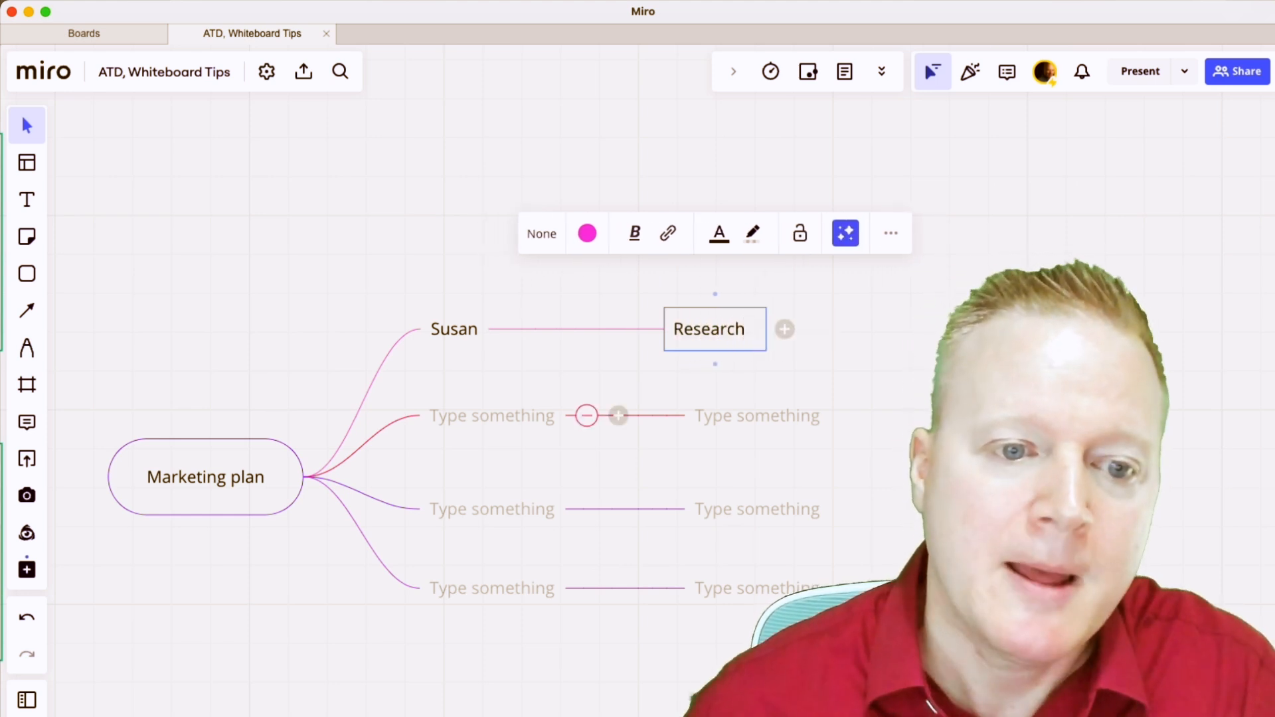
Step: Enter another team member's first name on the second branch and label its child node "Budget"
left_click(492, 415)
type("Bradley")
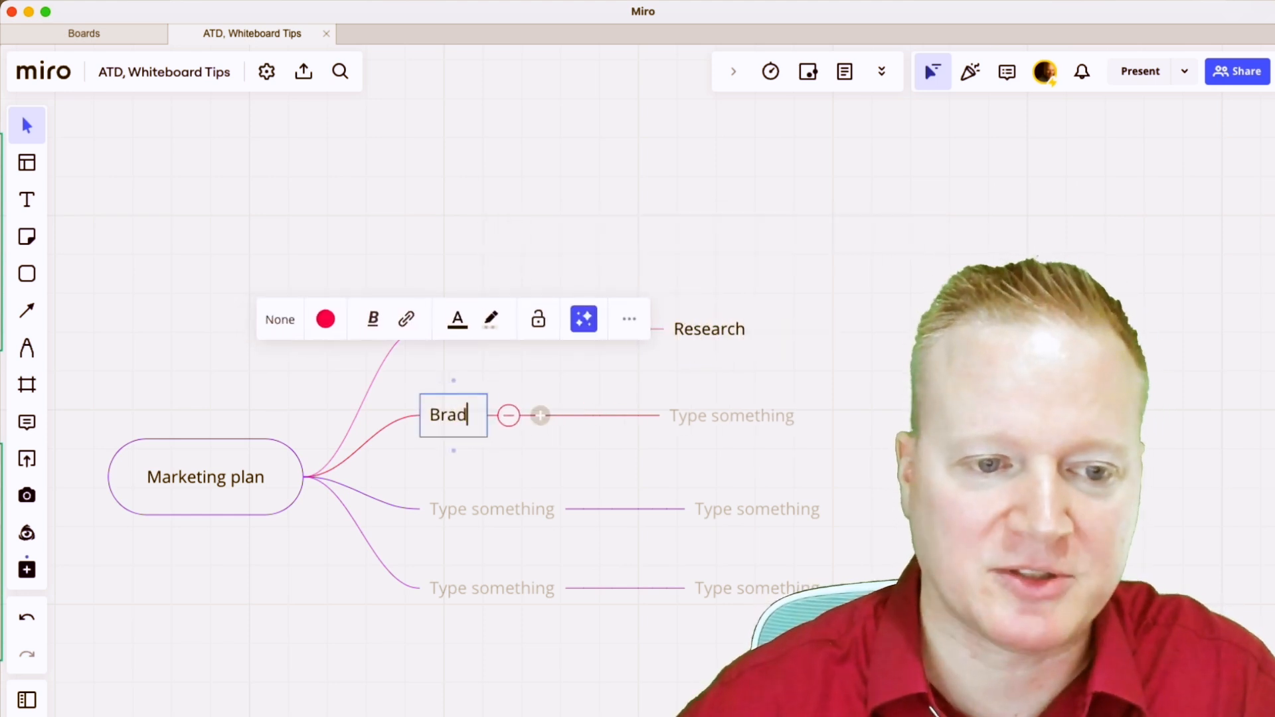
double_click(739, 416)
type("Budget")
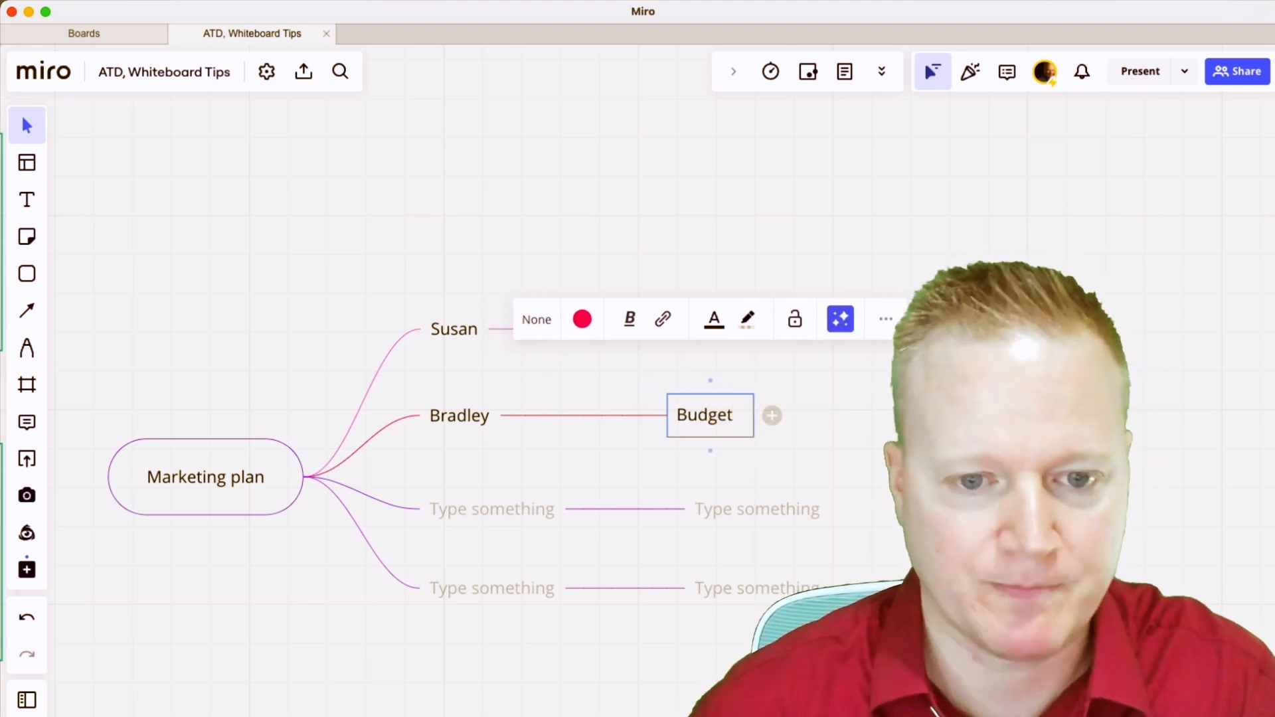
key("Escape")
Step: Add an empty child node after "Budget" and a second empty child node under the first branch, below "Research"
left_click(705, 416)
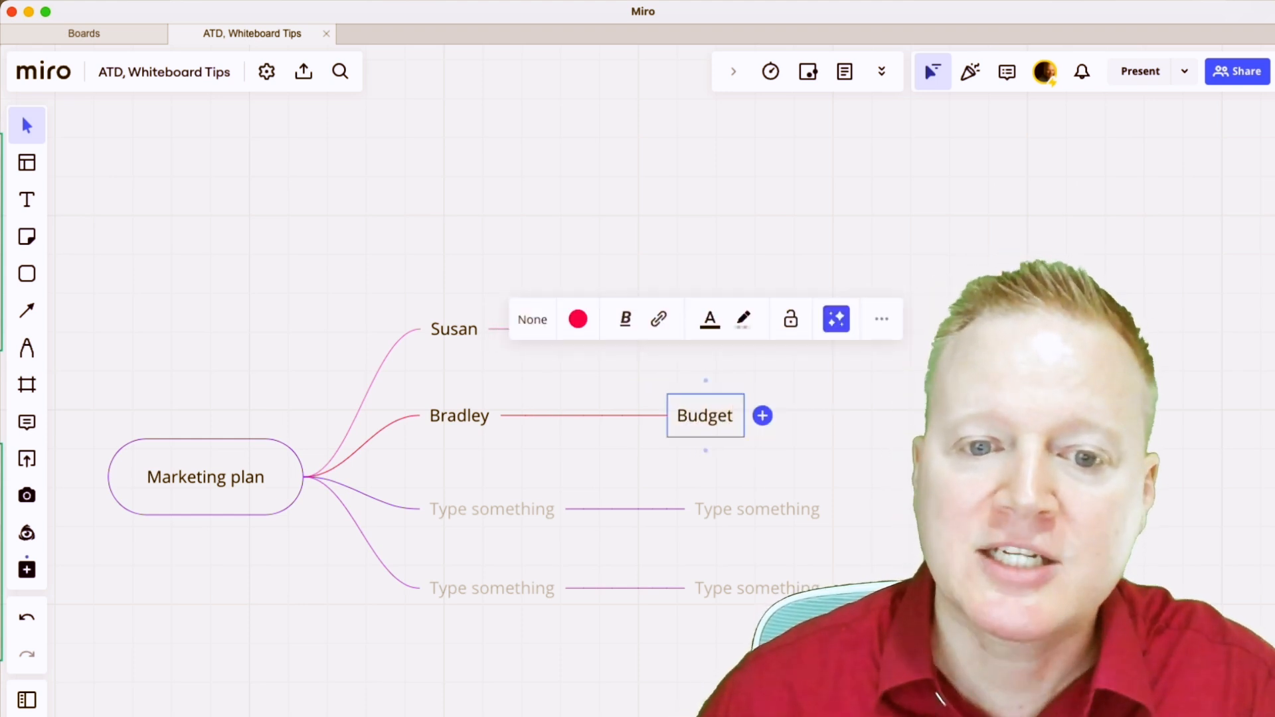
left_click(762, 416)
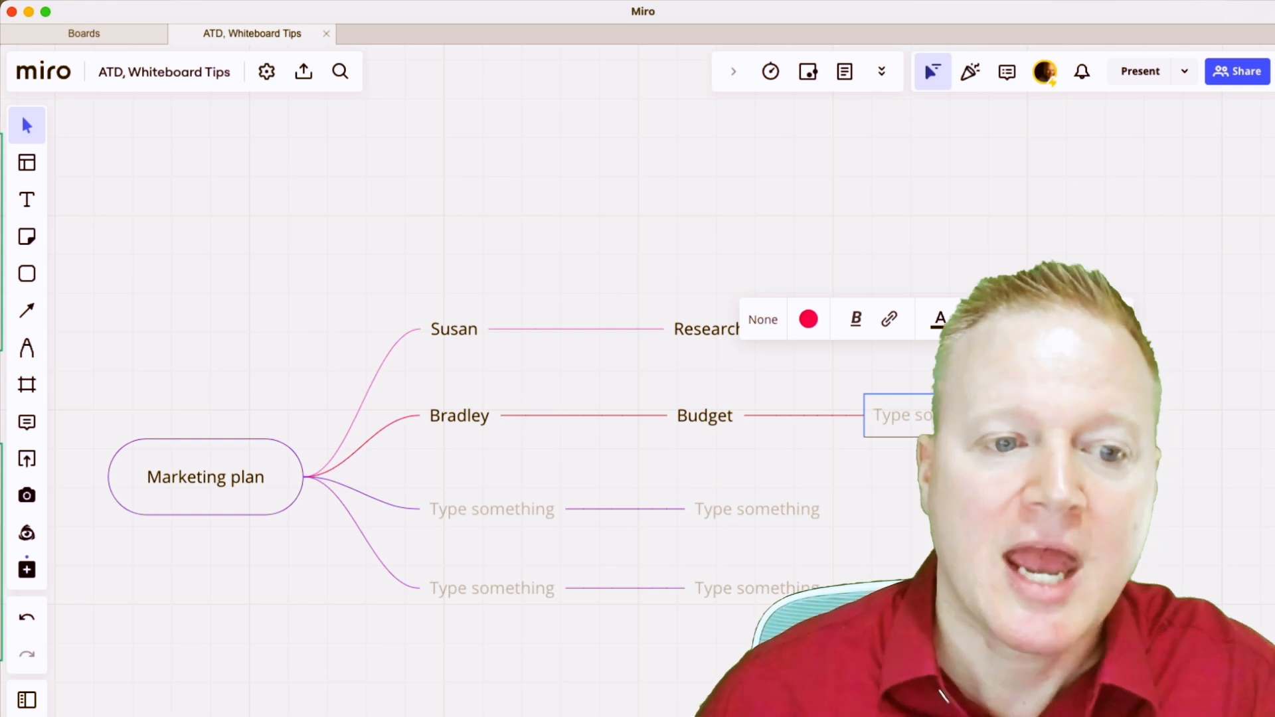
left_click(454, 329)
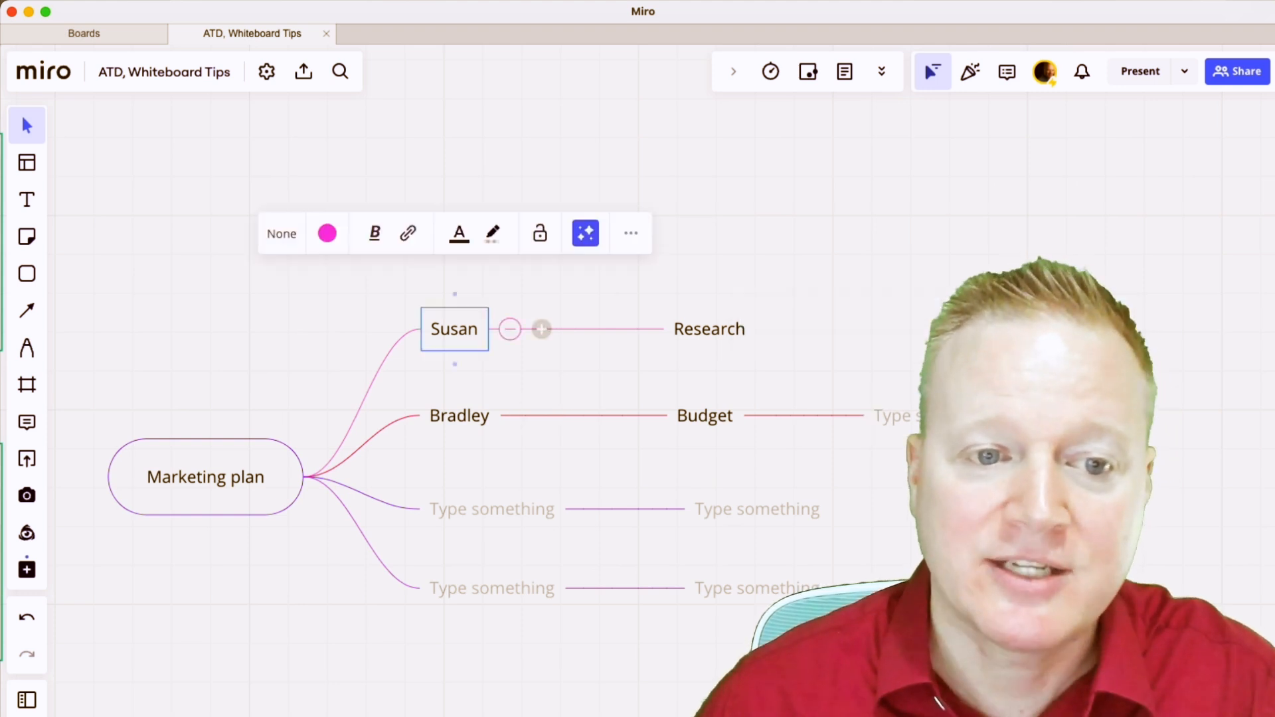
left_click(542, 329)
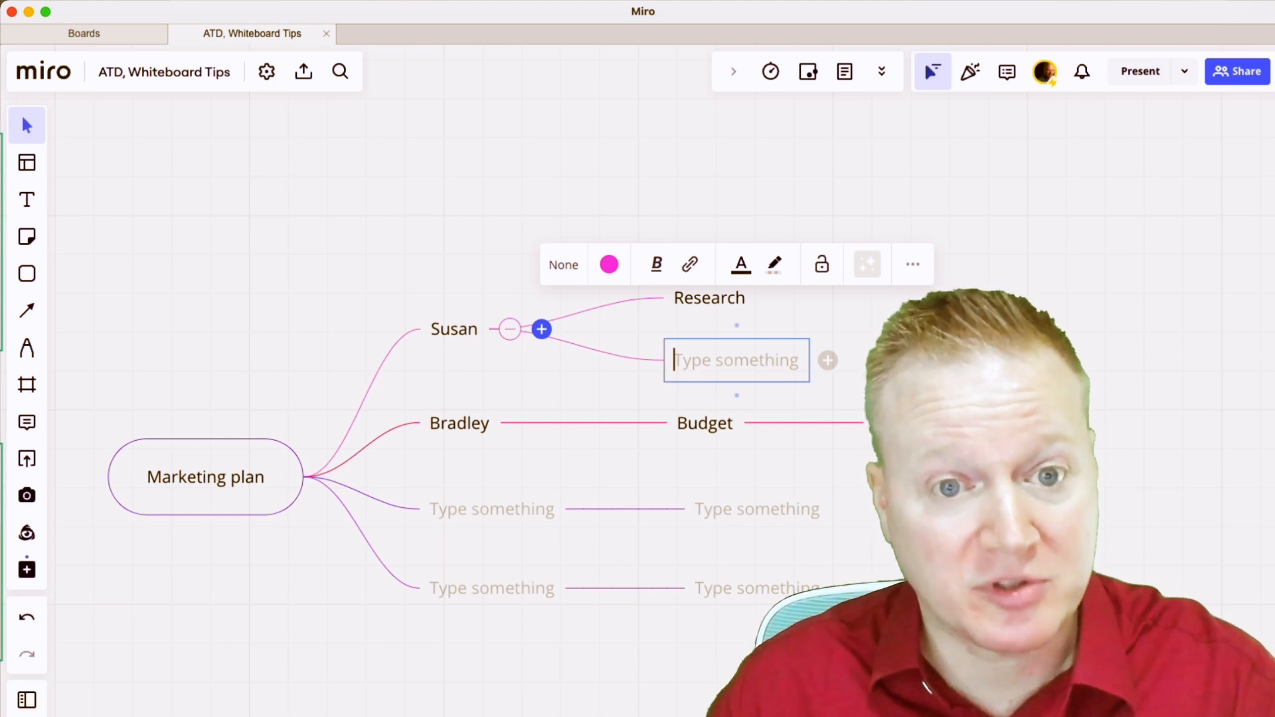
scroll(542, 329, "down", 2)
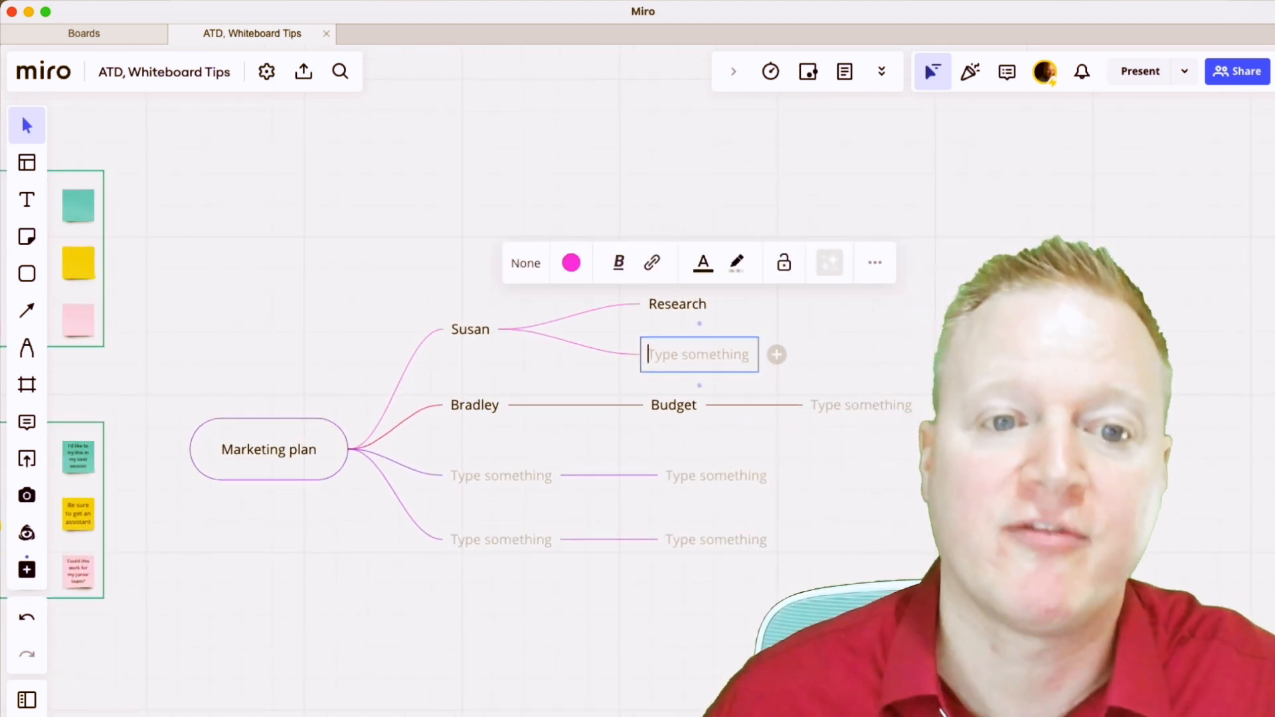
key("Escape")
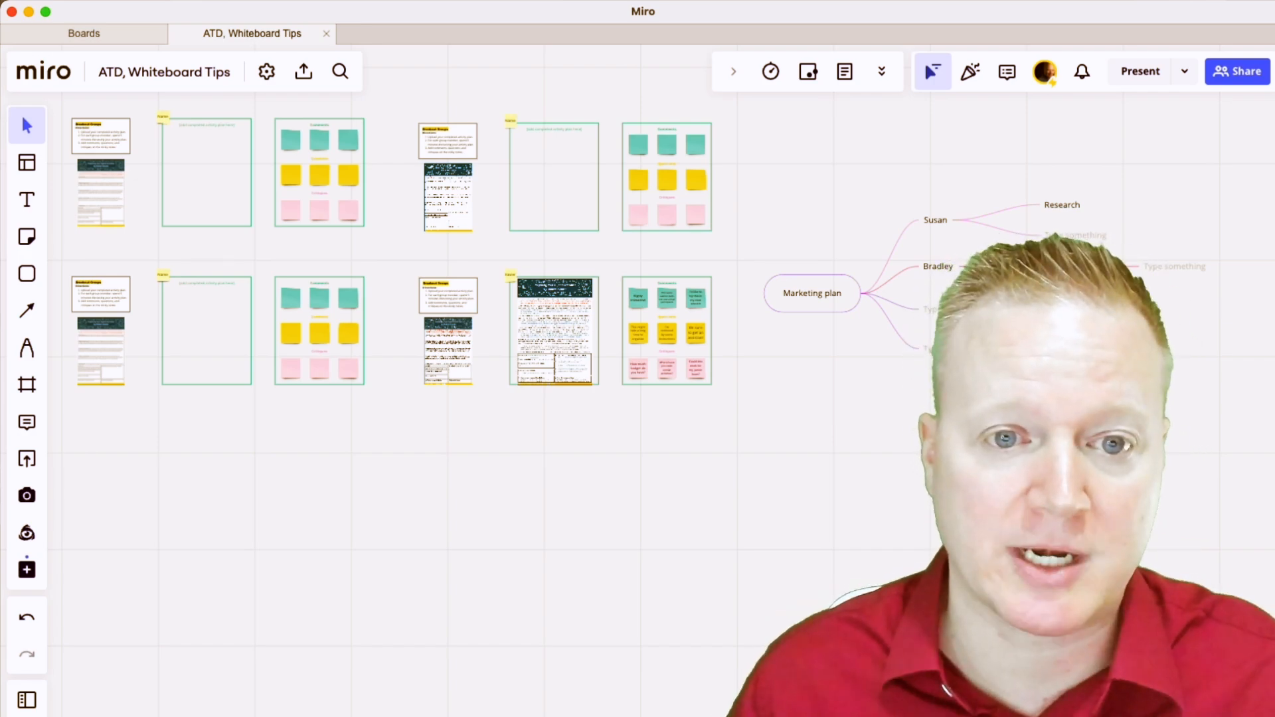
Step: Examine the completed hybrid activities worksheet and the comments, questions and critiques beside it in the breakout area
scroll(624, 256, "up", 10)
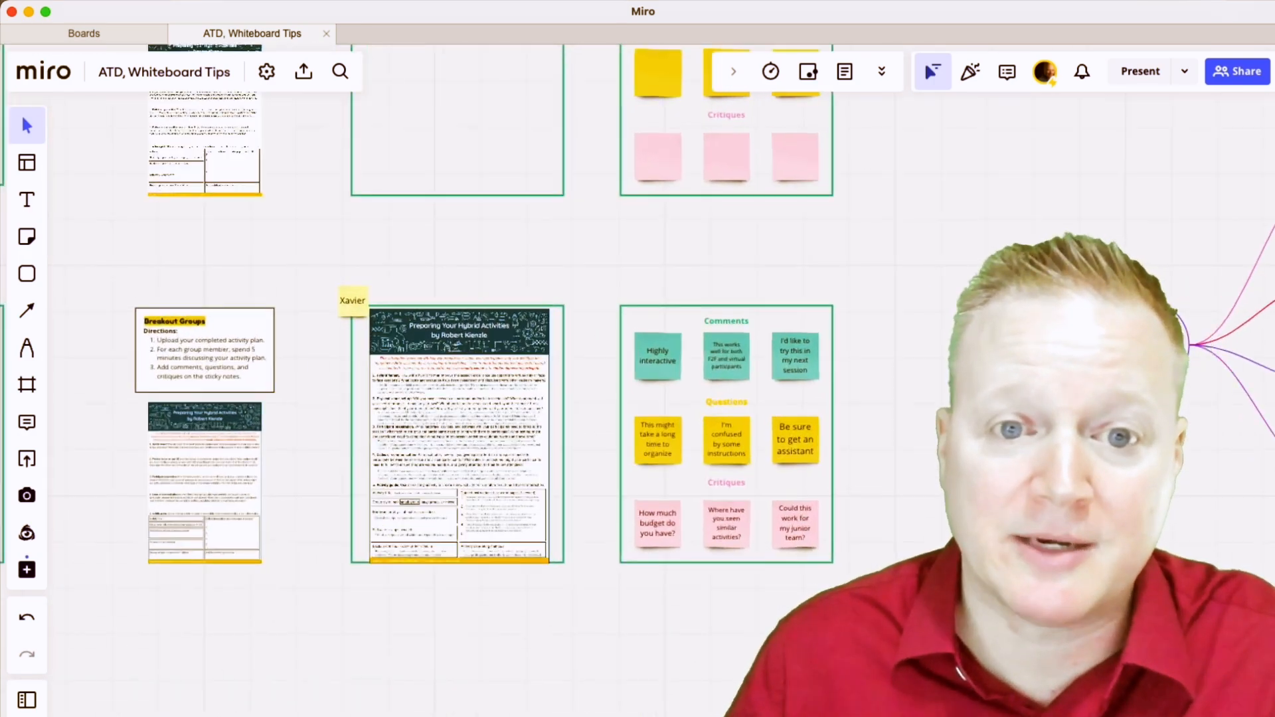
scroll(556, 380, "down", 3)
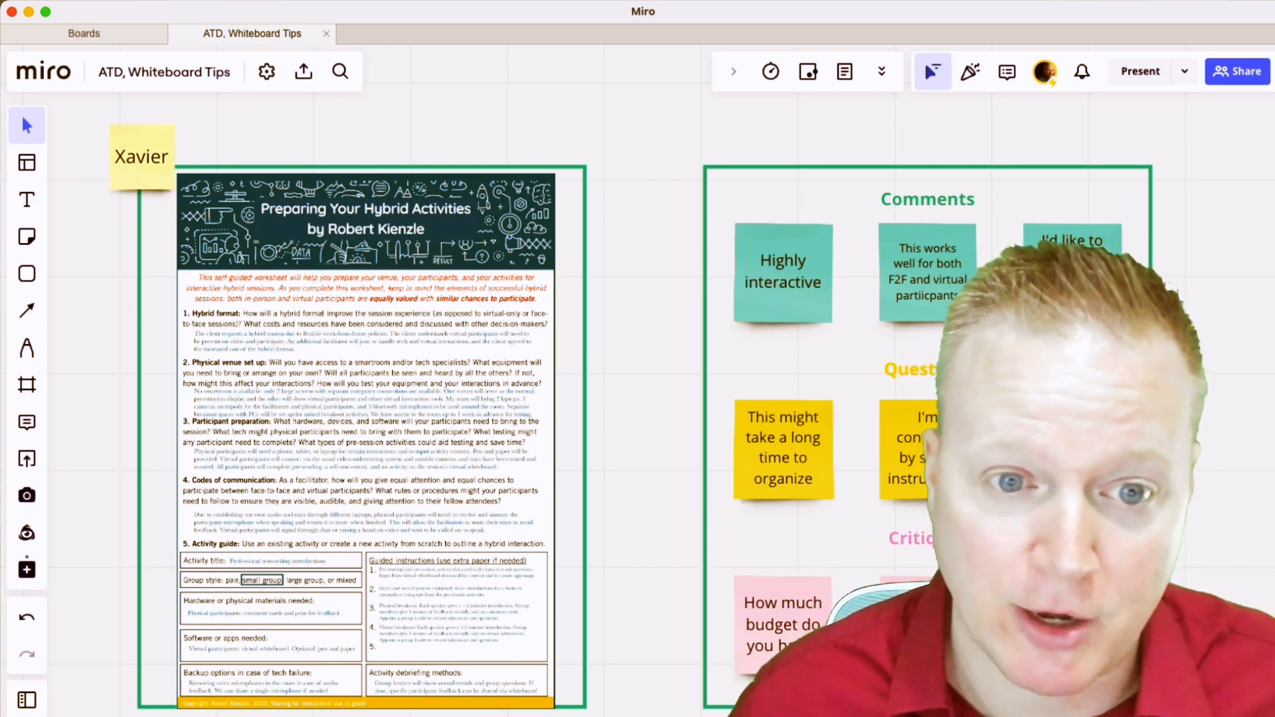
scroll(617, 317, "down", 15)
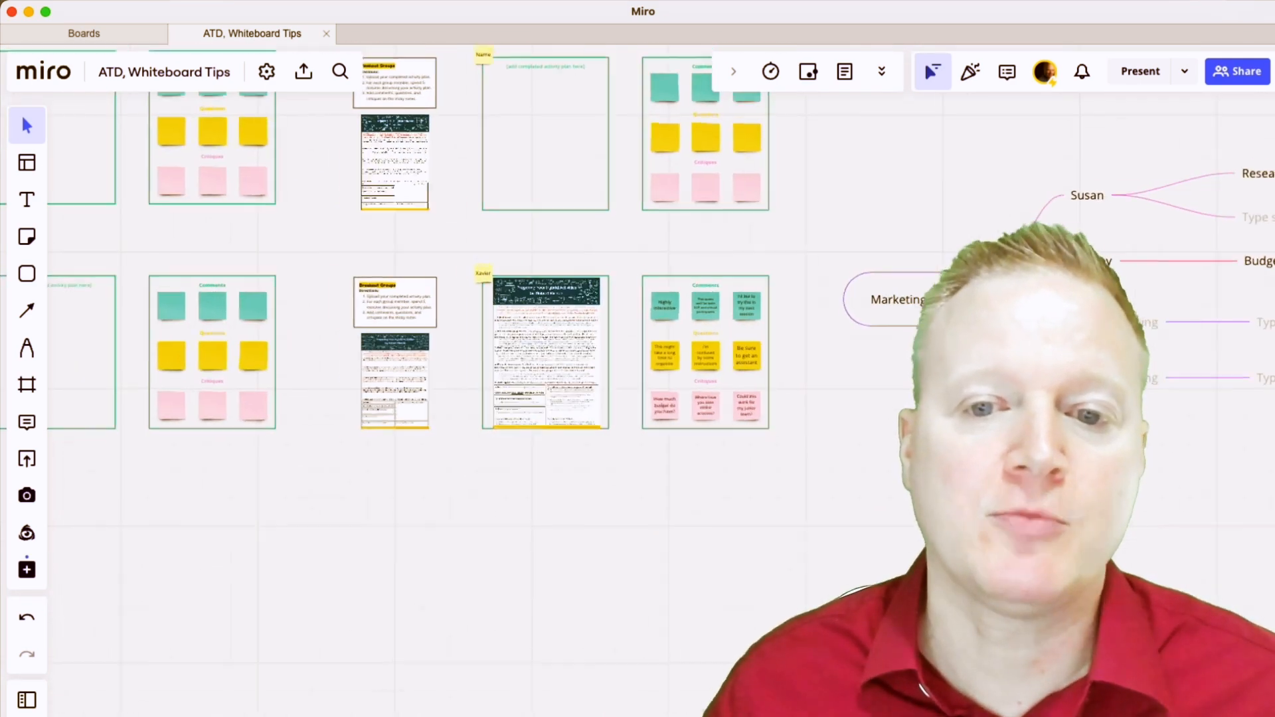
Step: Draw a custom frame around the filled-in beach photo card, fitting it to that card only
scroll(465, 372, "left", 10)
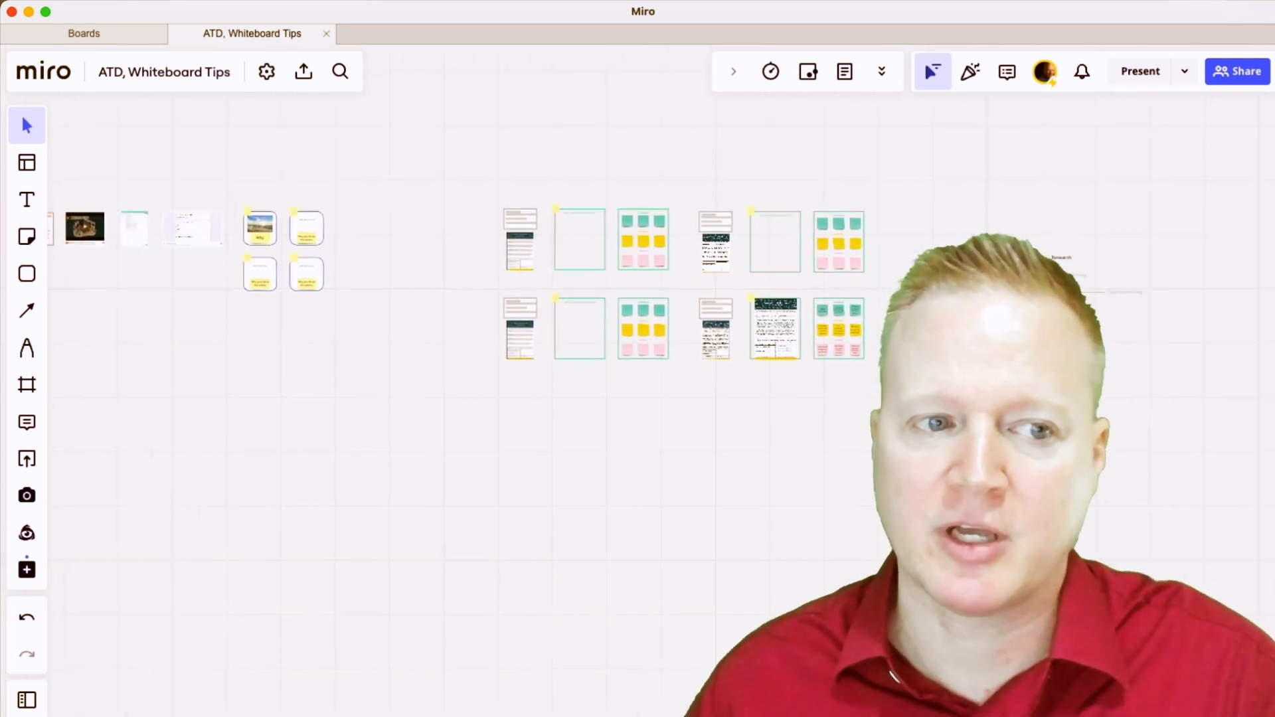
scroll(641, 312, "up", 8)
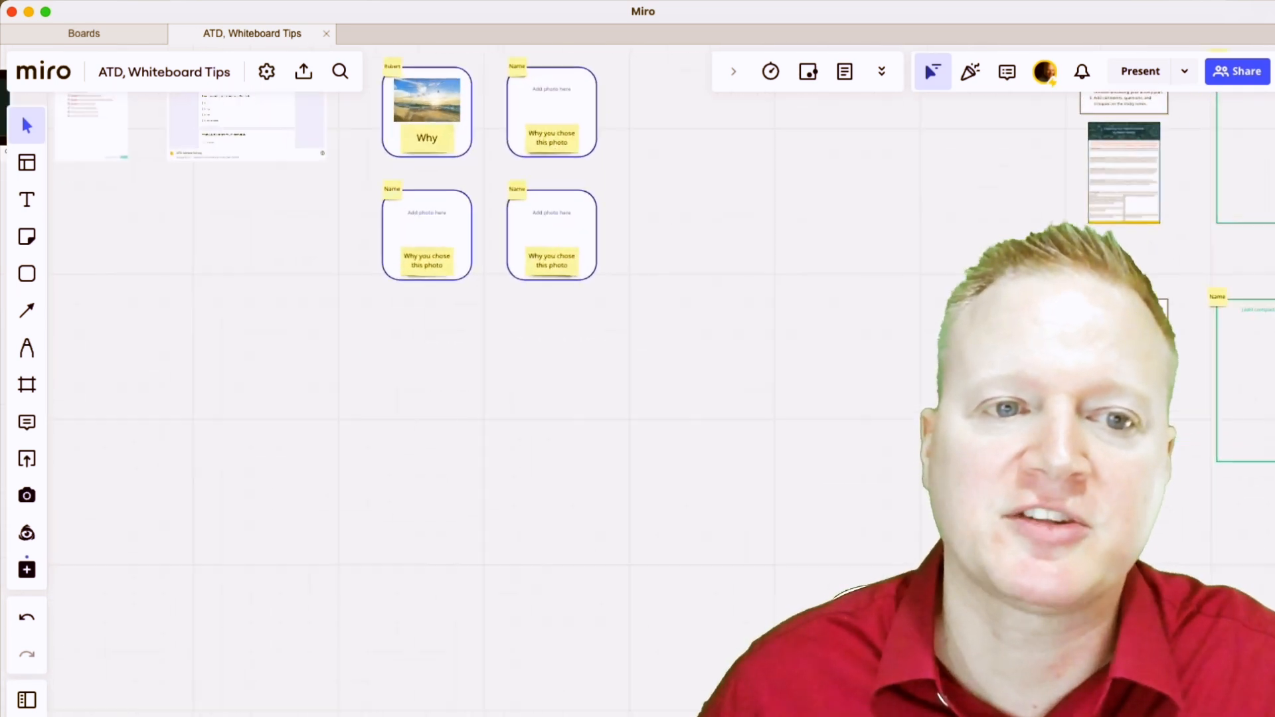
scroll(641, 312, "up", 3)
scroll(639, 305, "up", 5)
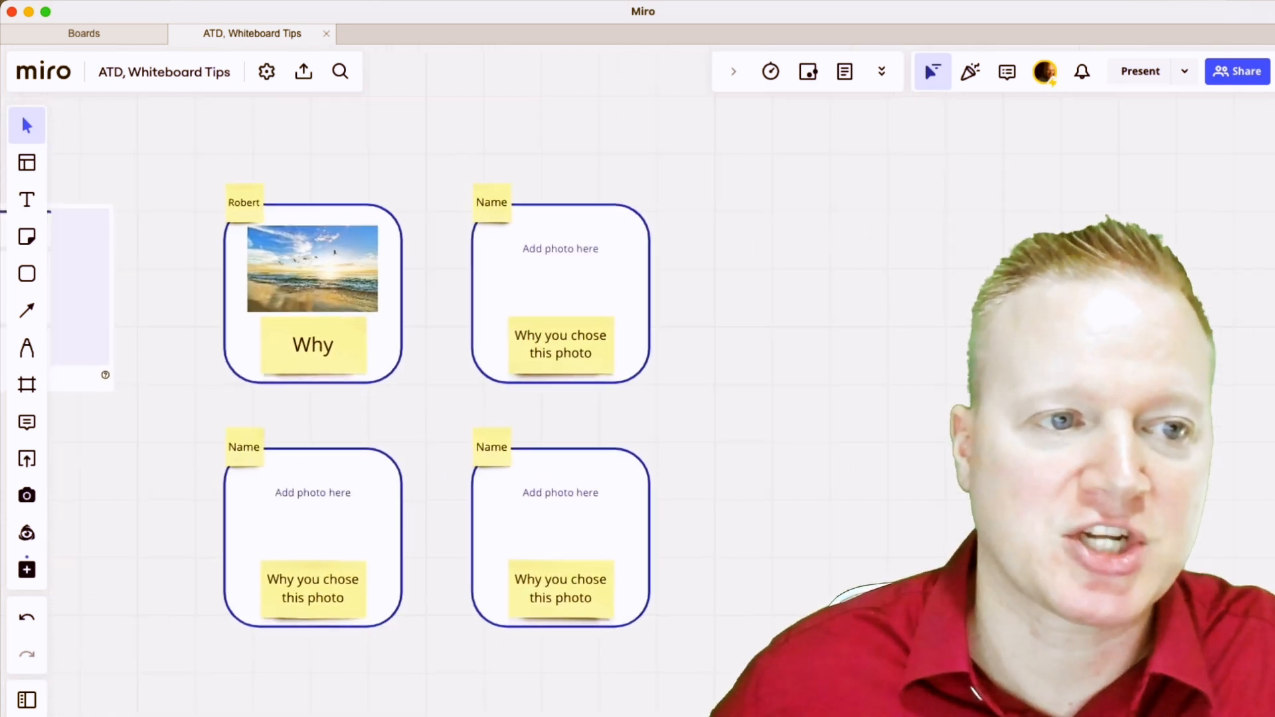
scroll(558, 302, "up", 2)
scroll(558, 303, "left", 1)
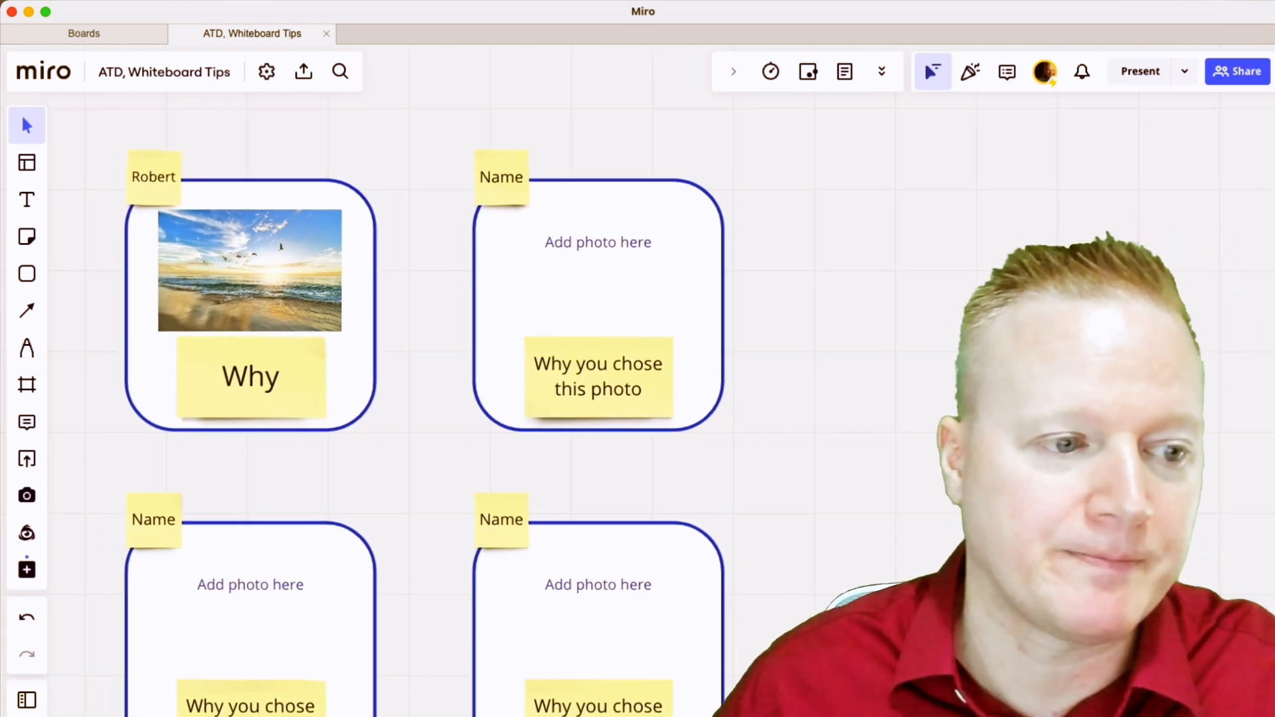
key("f")
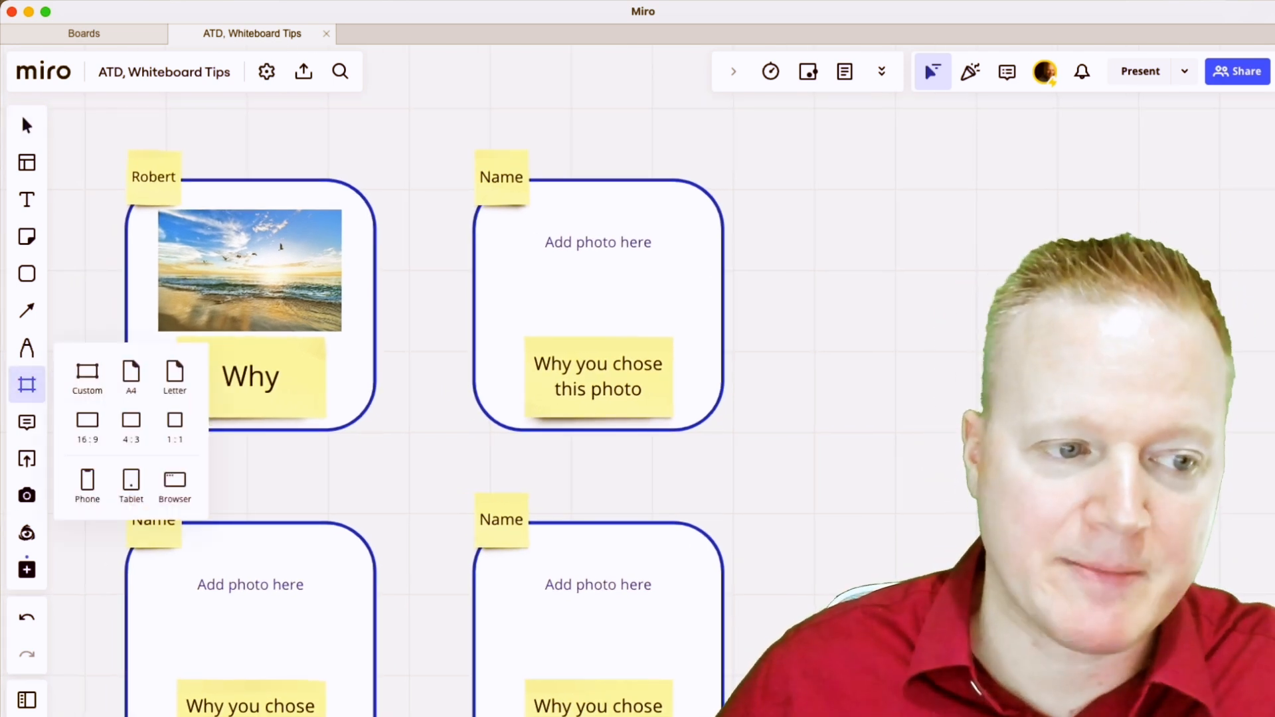
left_click_drag(322, 215, 966, 557)
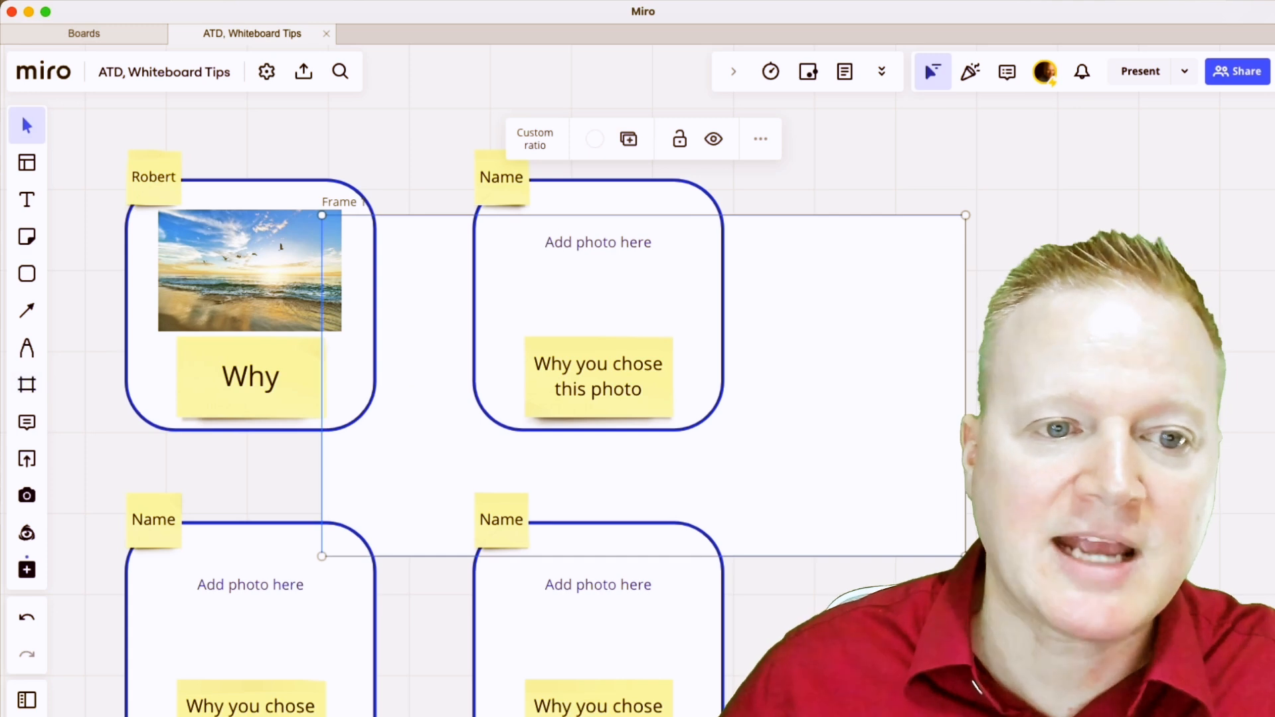
left_click_drag(830, 411, 580, 326)
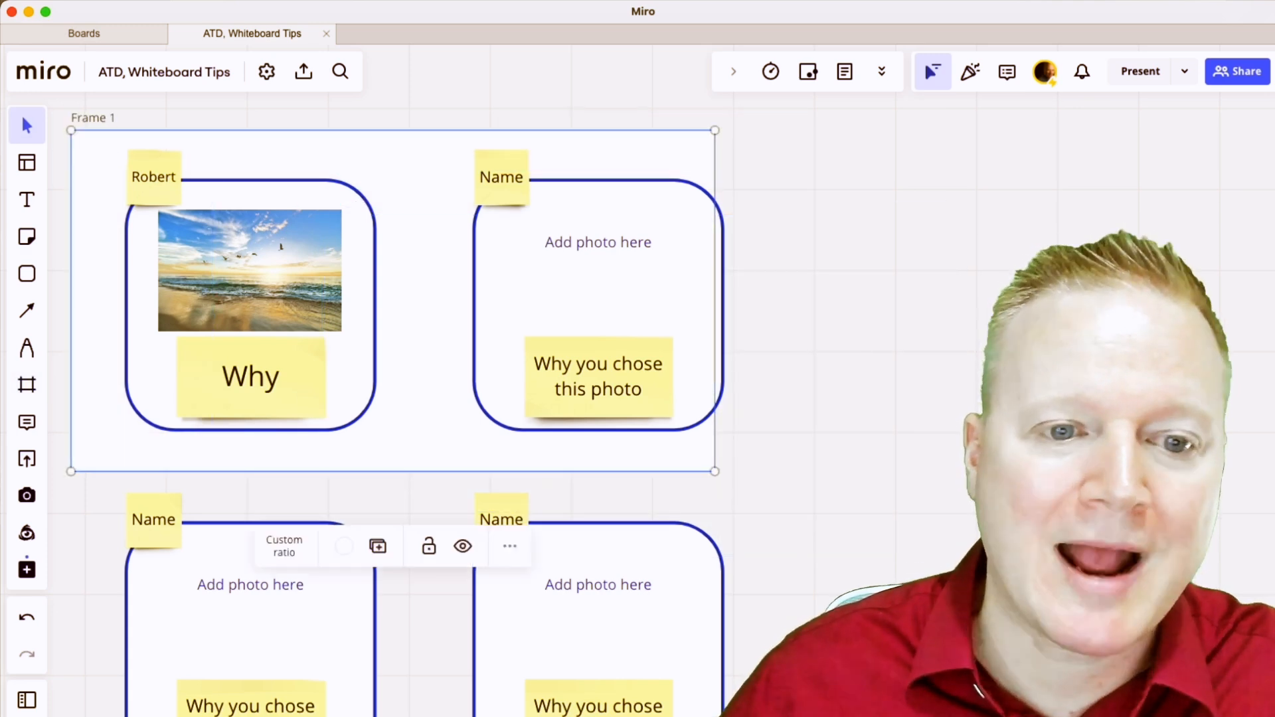
left_click_drag(715, 471, 411, 469)
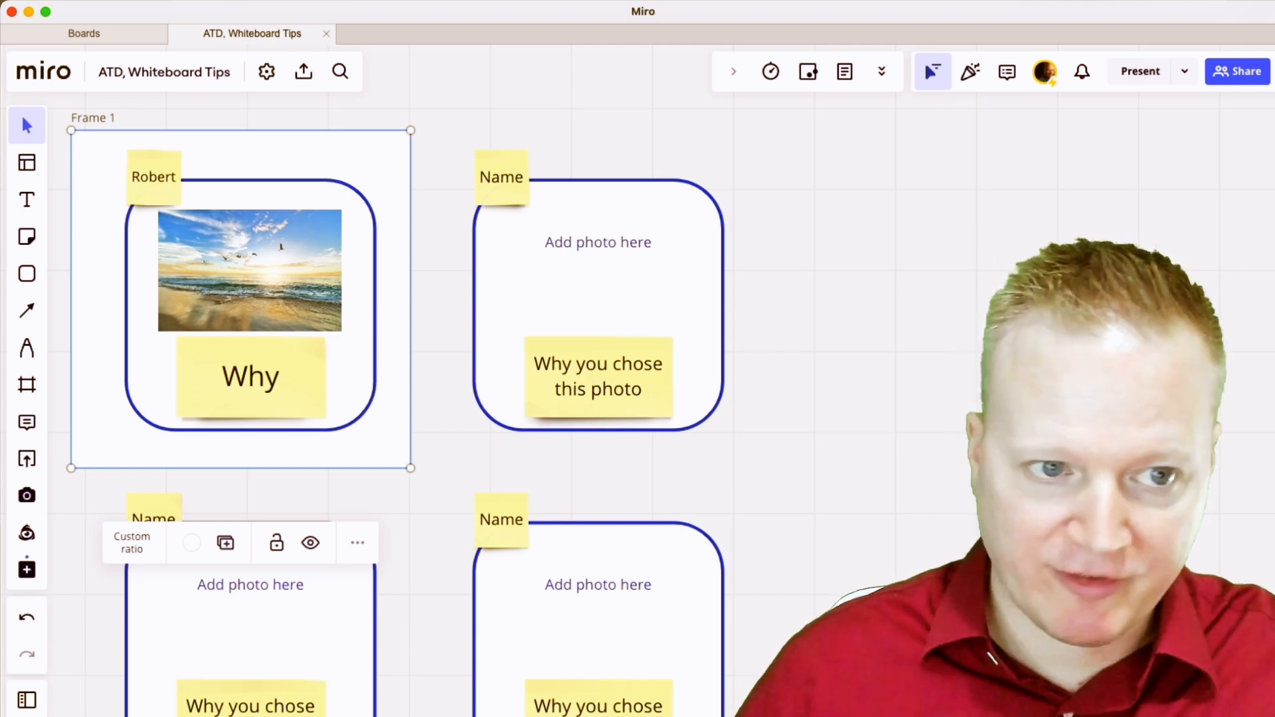
key("Escape")
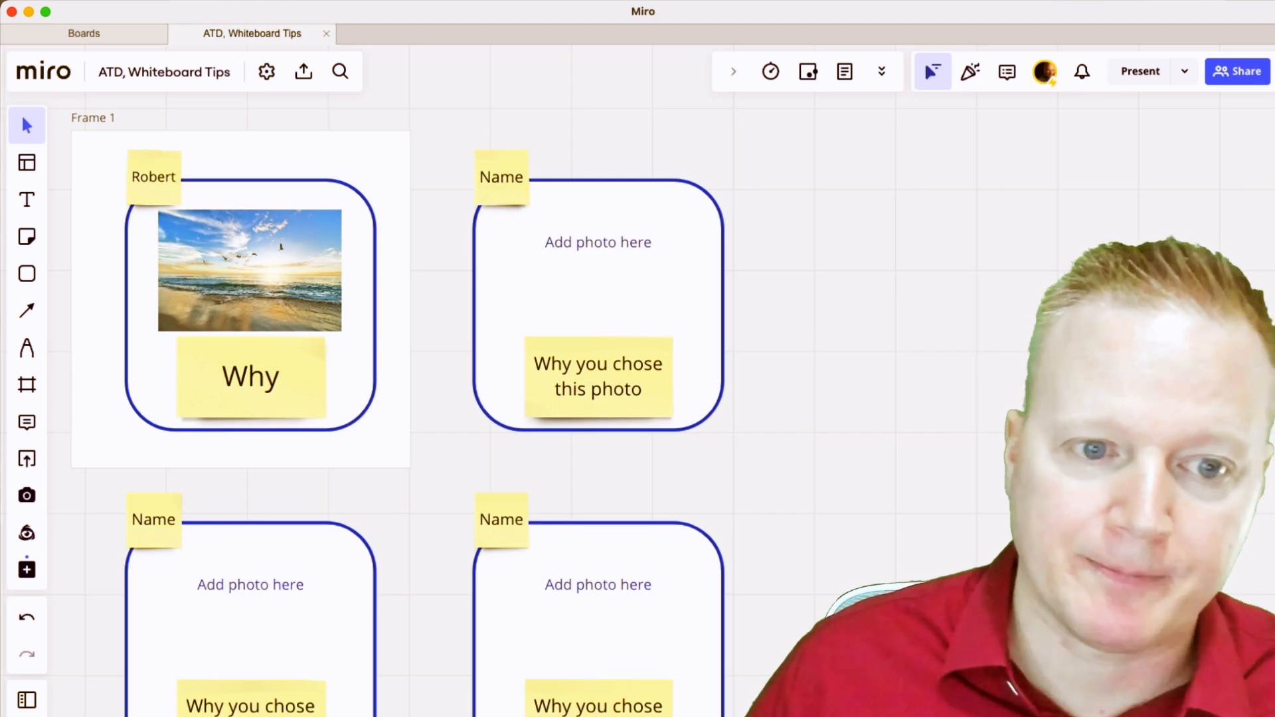
Step: Draw a second custom frame enclosing the completed "Preparing Your Hybrid Activities" worksheet and its name note
scroll(318, 391, "down", 5)
scroll(638, 380, "right", 18)
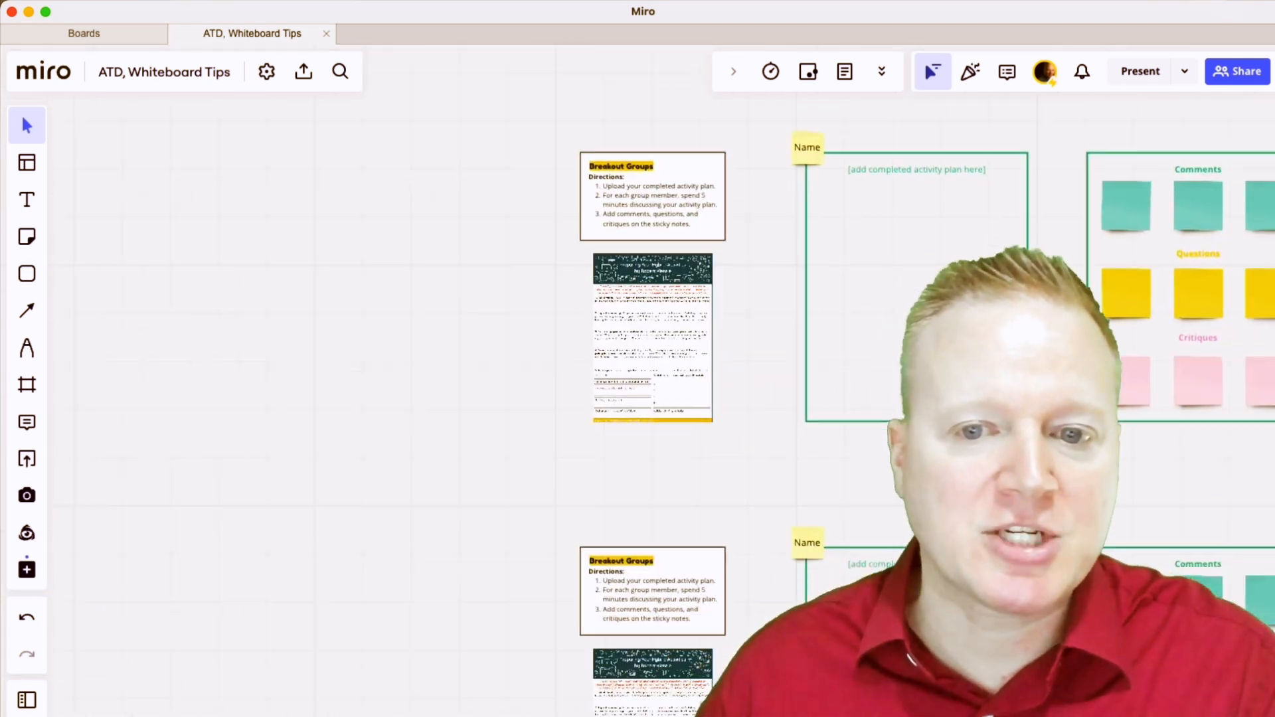
scroll(637, 380, "down", 3)
scroll(638, 380, "right", 20)
scroll(637, 380, "down", 2)
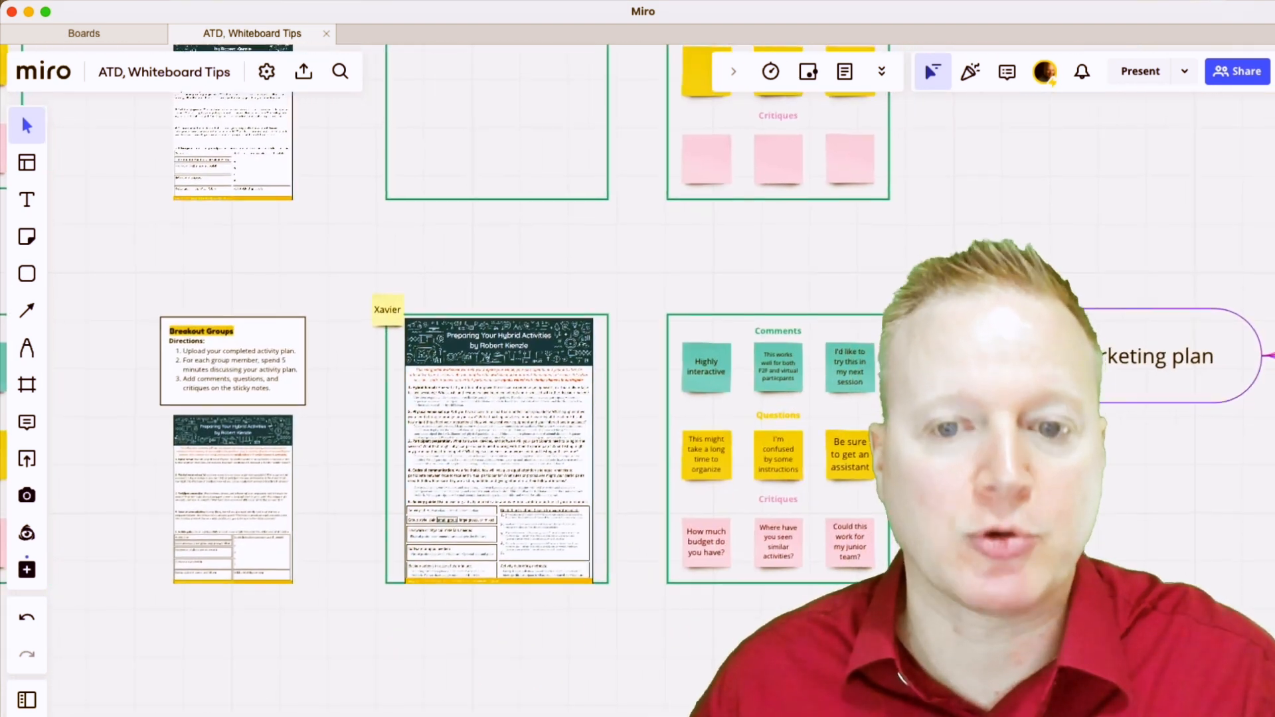
scroll(495, 444, "up", 6)
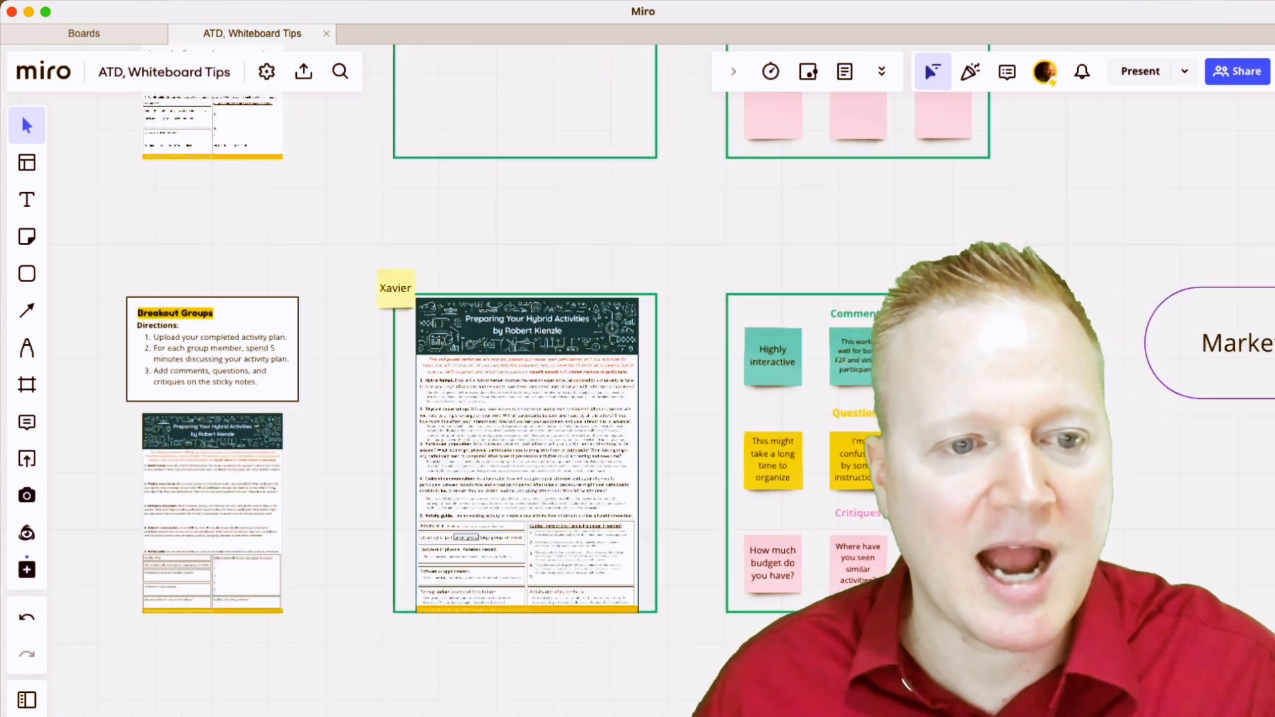
scroll(495, 443, "up", 1)
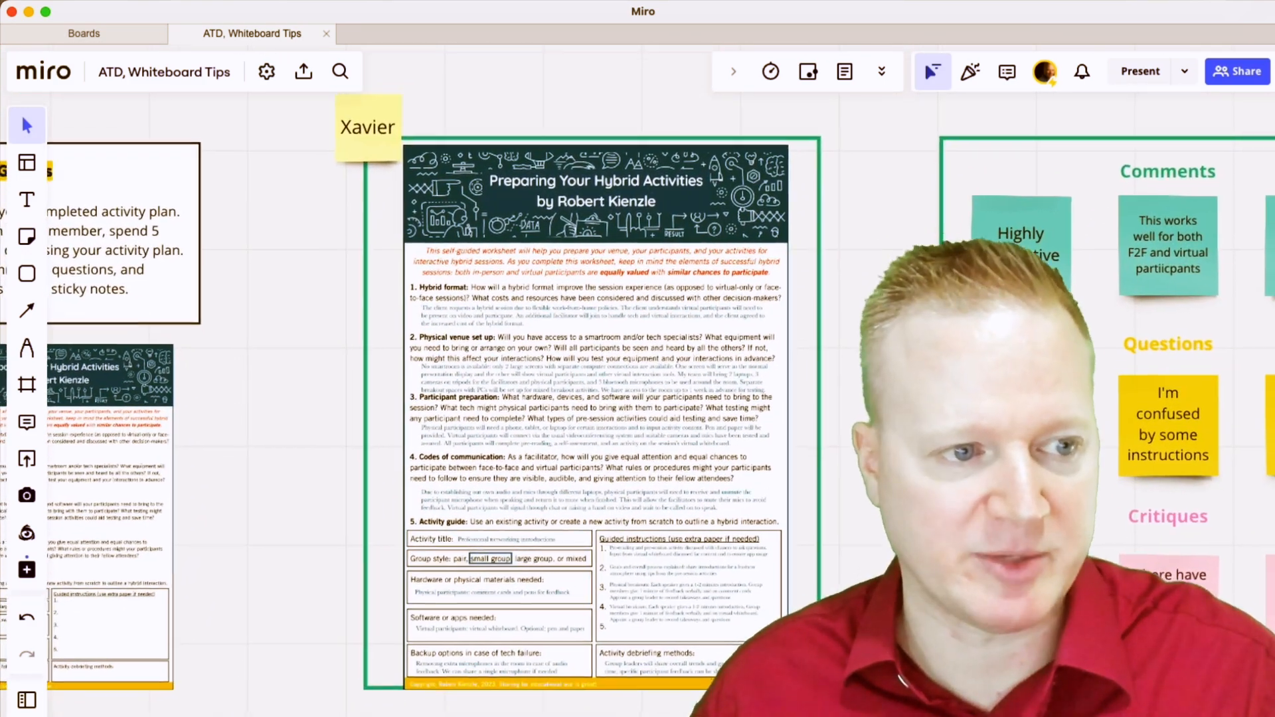
left_click(27, 385)
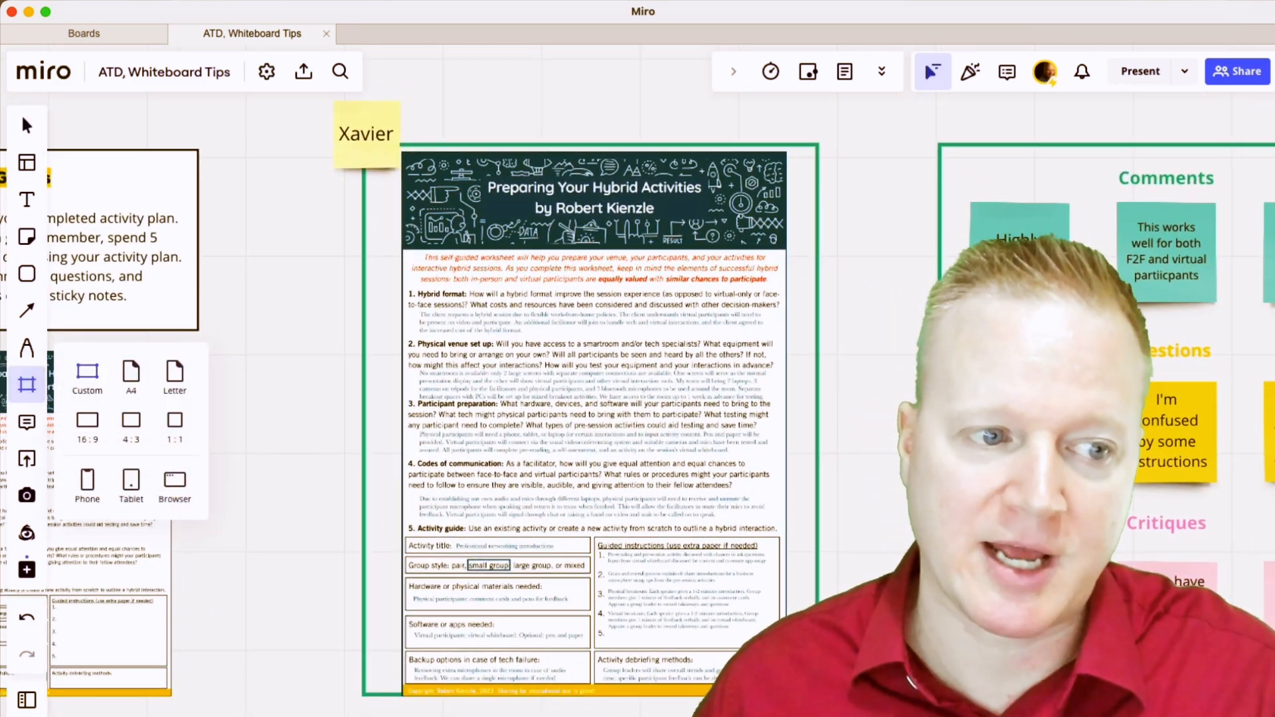
left_click_drag(321, 215, 965, 556)
left_click_drag(930, 491, 914, 364)
left_click_drag(949, 429, 859, 716)
Step: Add a custom frame around the filled-in Comments, Questions and Critiques sticky notes next to the completed worksheet
scroll(638, 399, "right", 10)
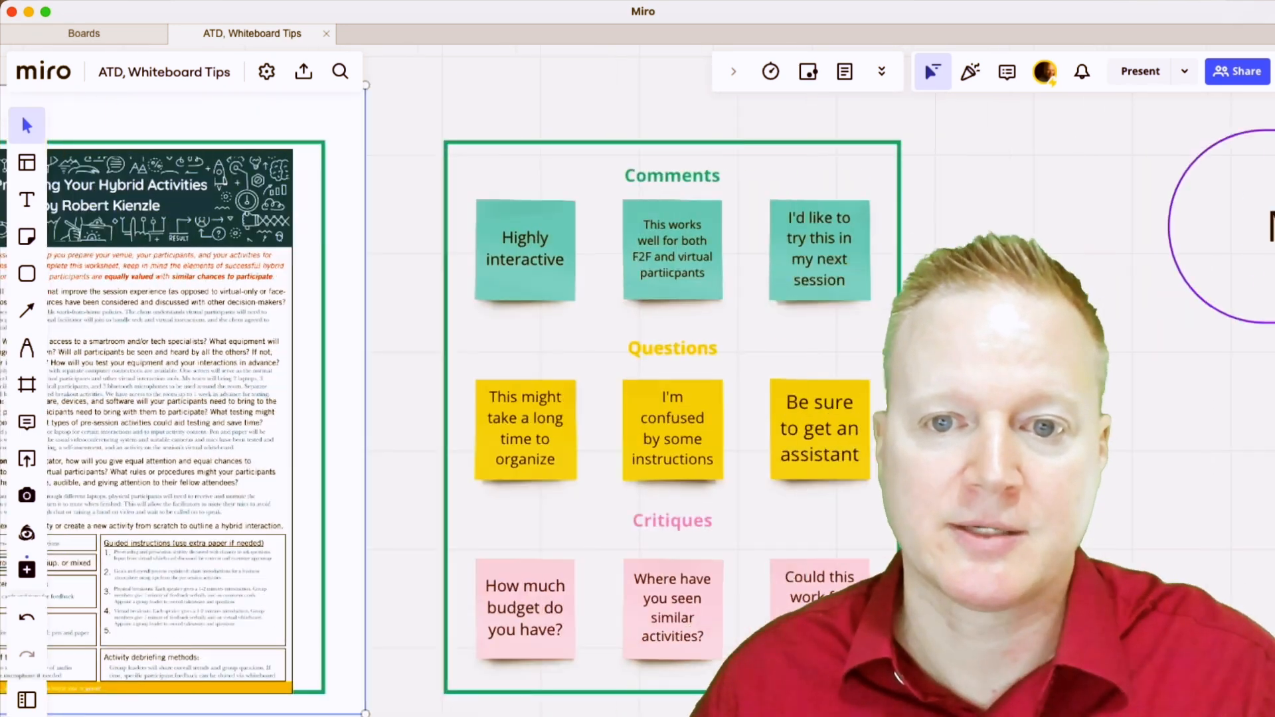
key("f")
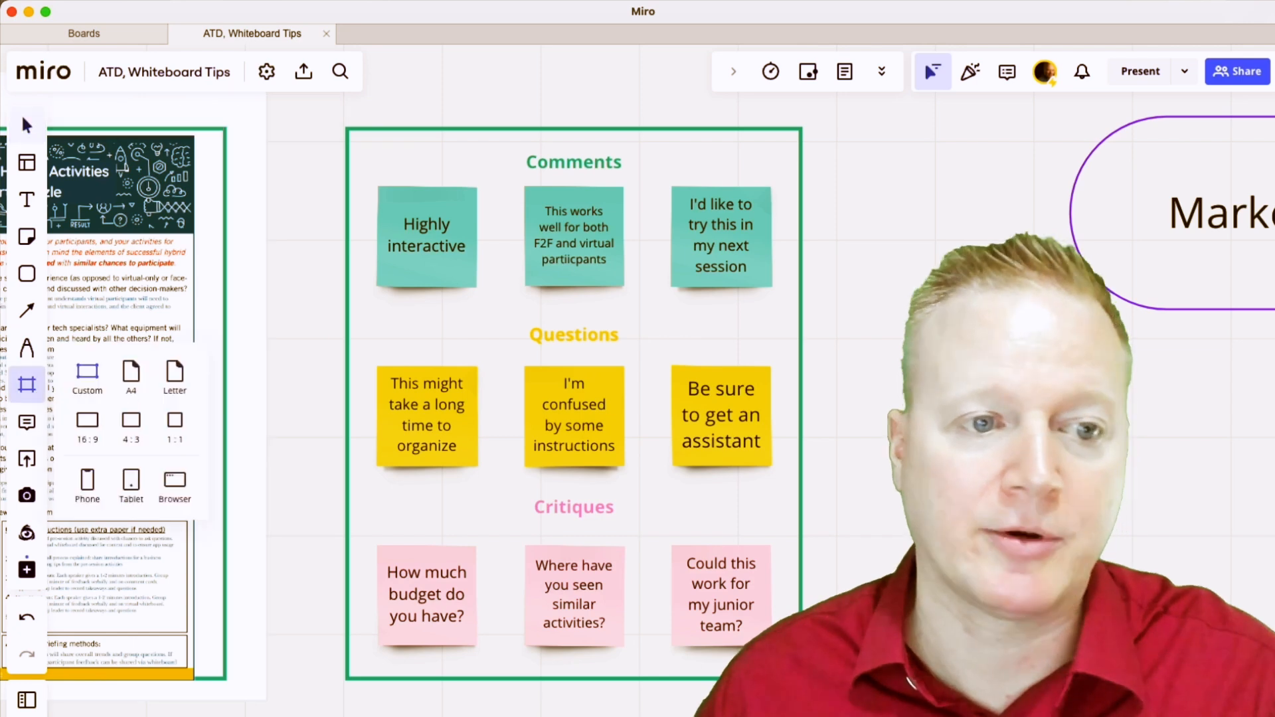
left_click_drag(367, 72, 919, 700)
left_click_drag(864, 426, 801, 442)
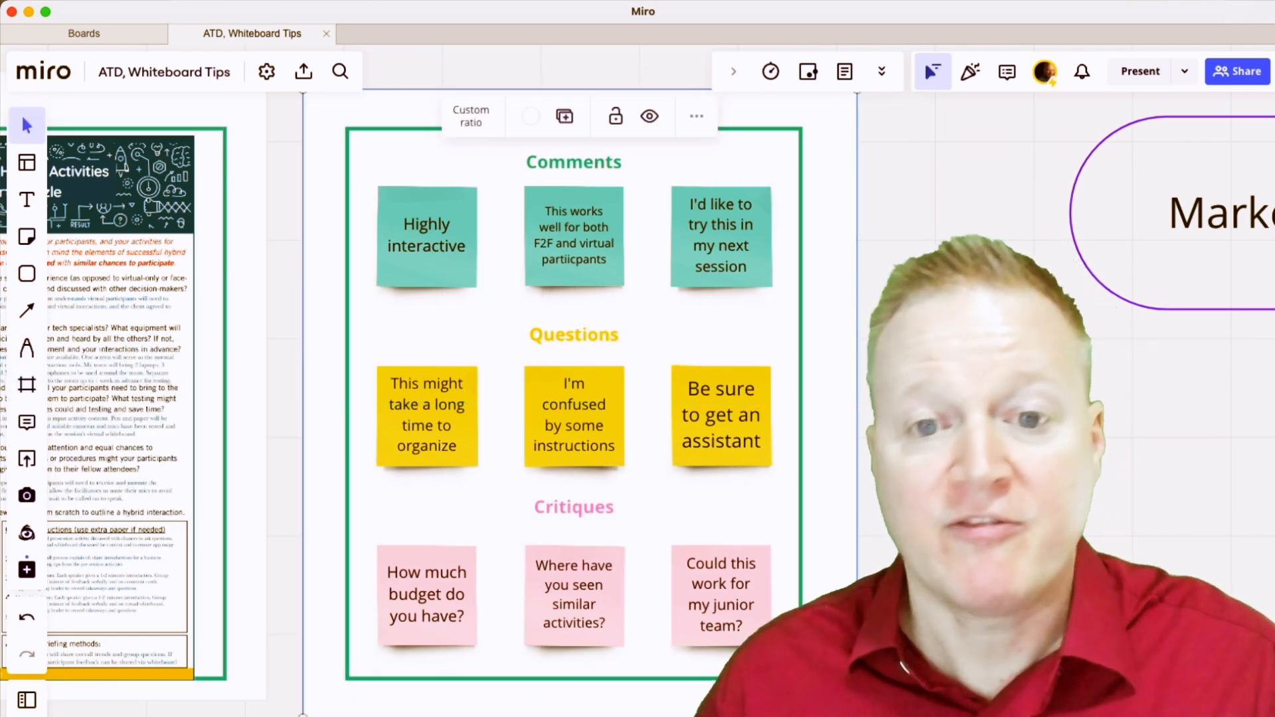
left_click(1050, 404)
Step: Add a custom frame at the "Marketing plan" node and extend it to enclose the whole mind map
scroll(1049, 404, "down", 5)
scroll(1049, 404, "right", 10)
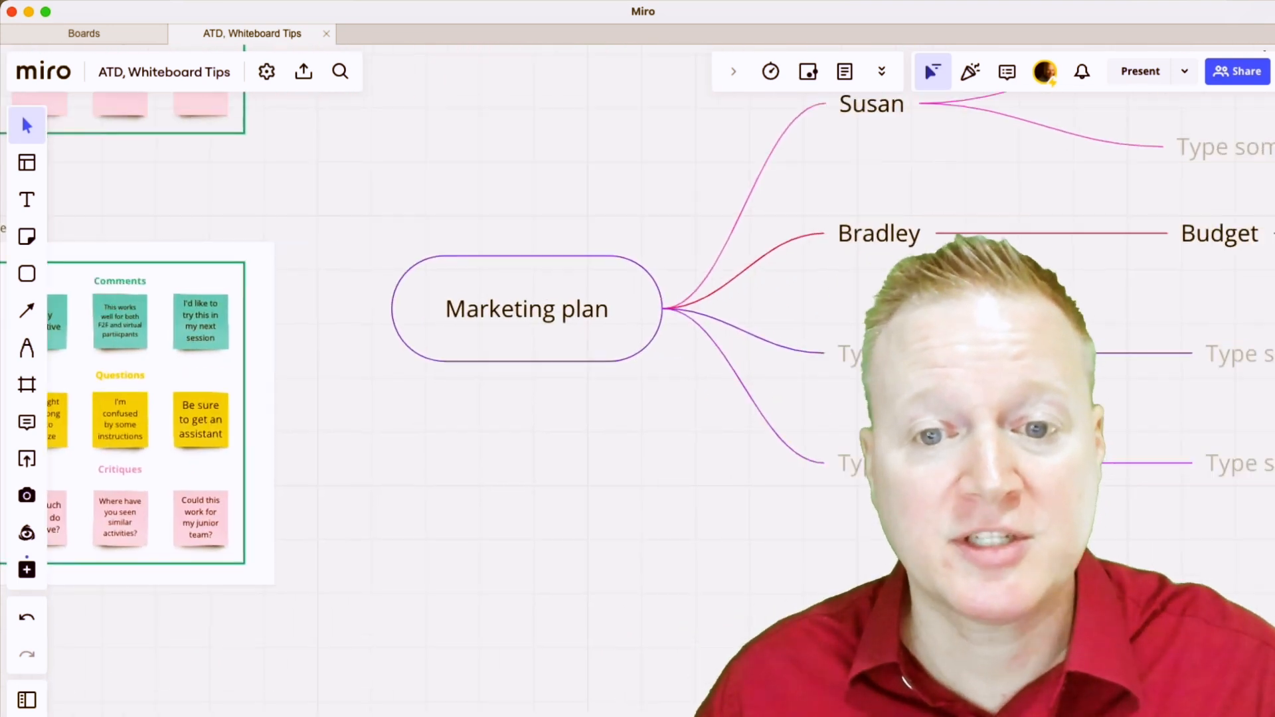
scroll(957, 426, "right", 3)
scroll(957, 426, "up", 1)
scroll(957, 425, "down", 3)
scroll(637, 406, "right", 2)
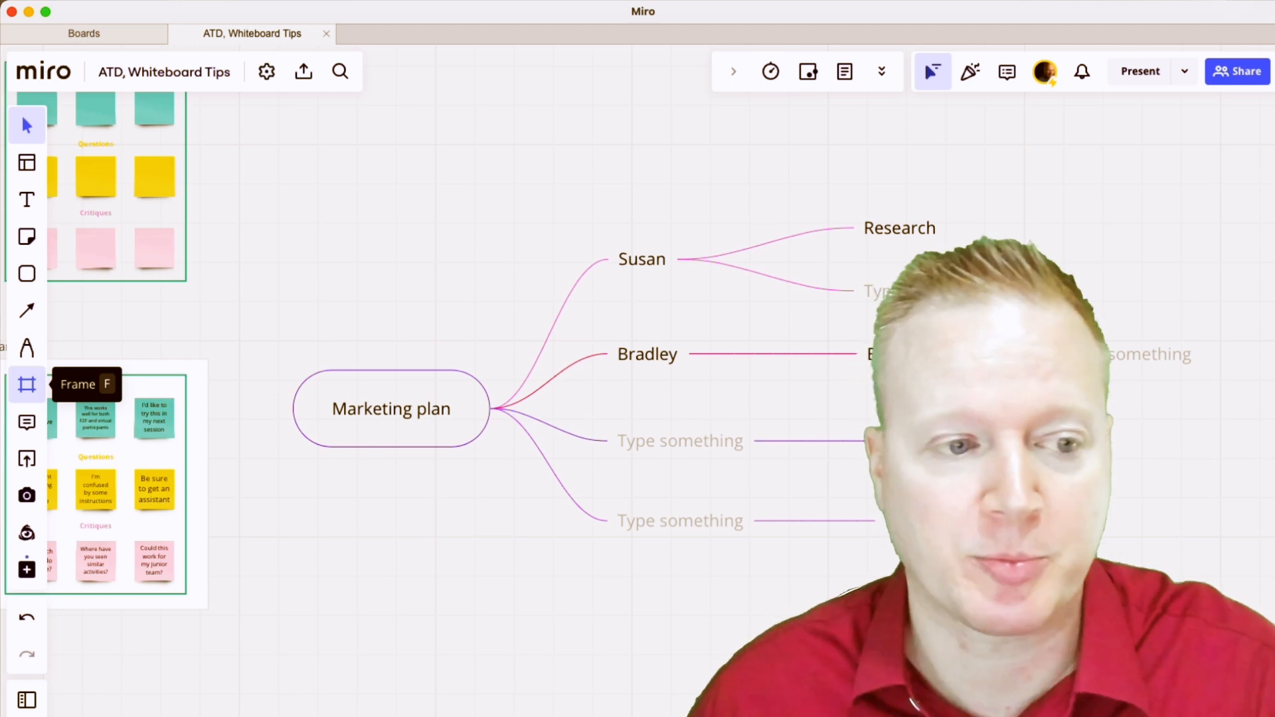
left_click(27, 384)
left_click(88, 373)
left_click_drag(372, 475, 376, 422)
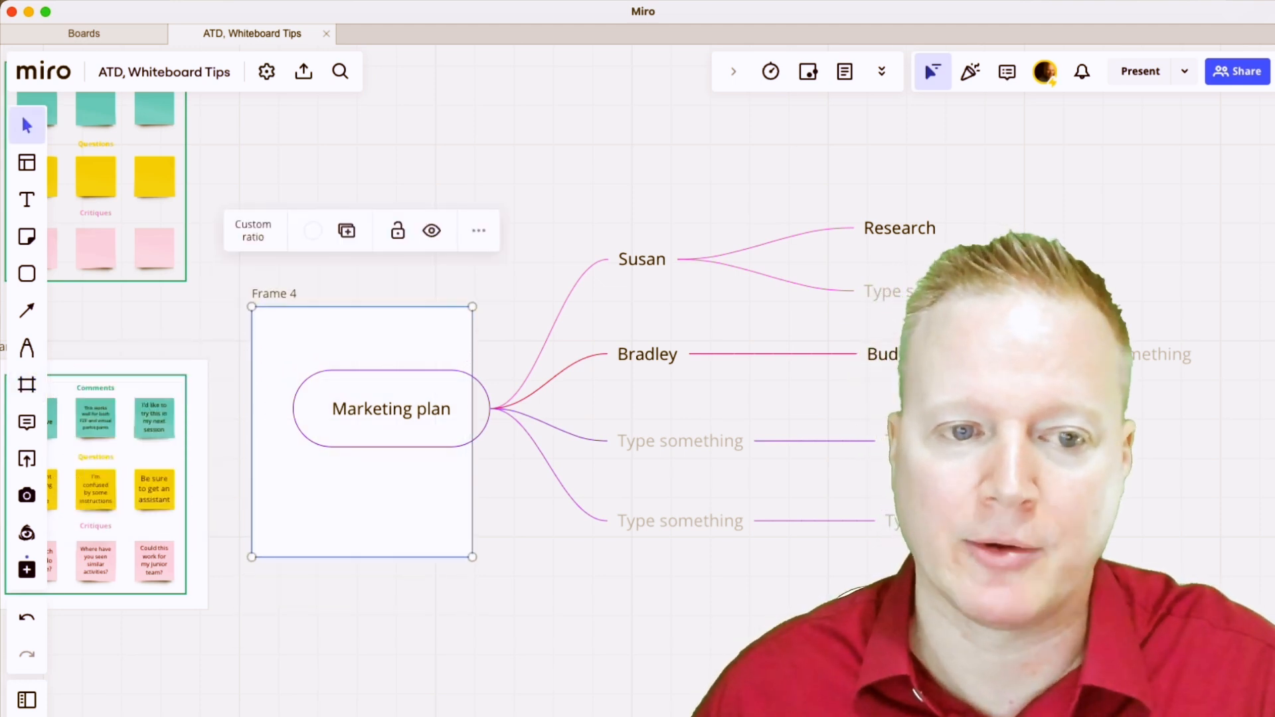
mouse_move(472, 306)
left_mouse_down()
mouse_move(848, 247)
mouse_move(1142, 225)
mouse_move(1237, 192)
left_mouse_up()
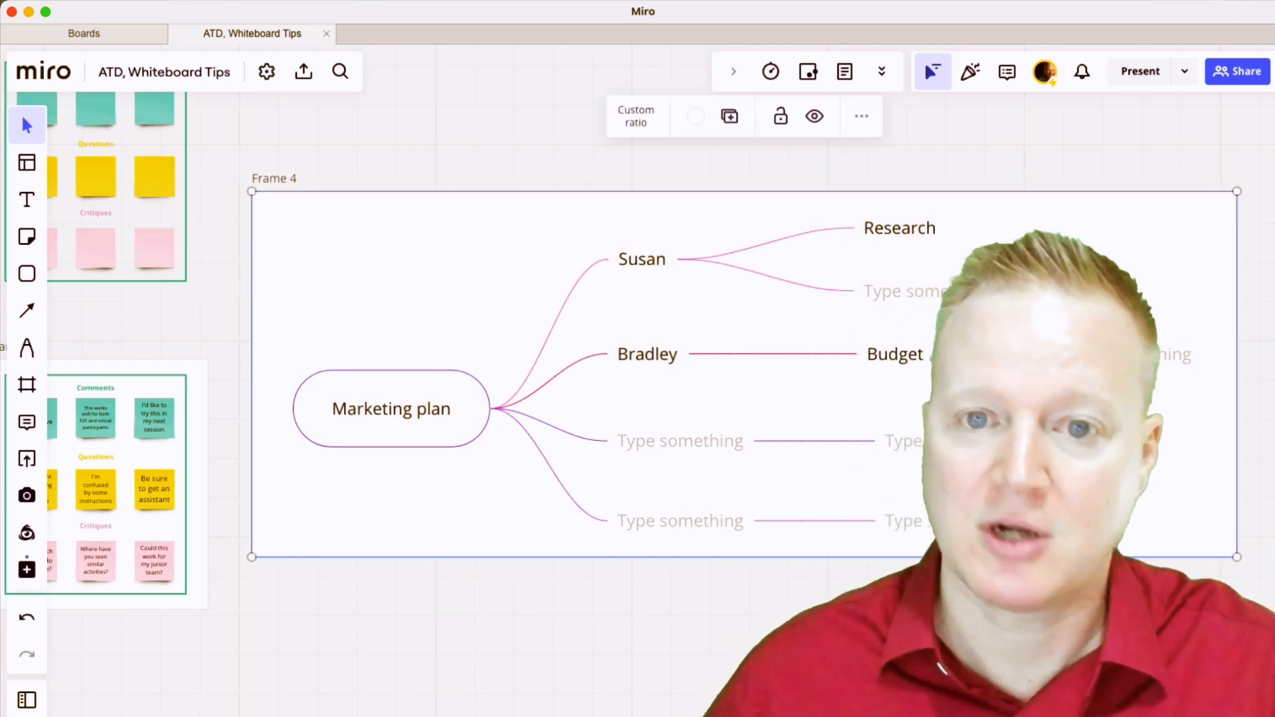
key("Escape")
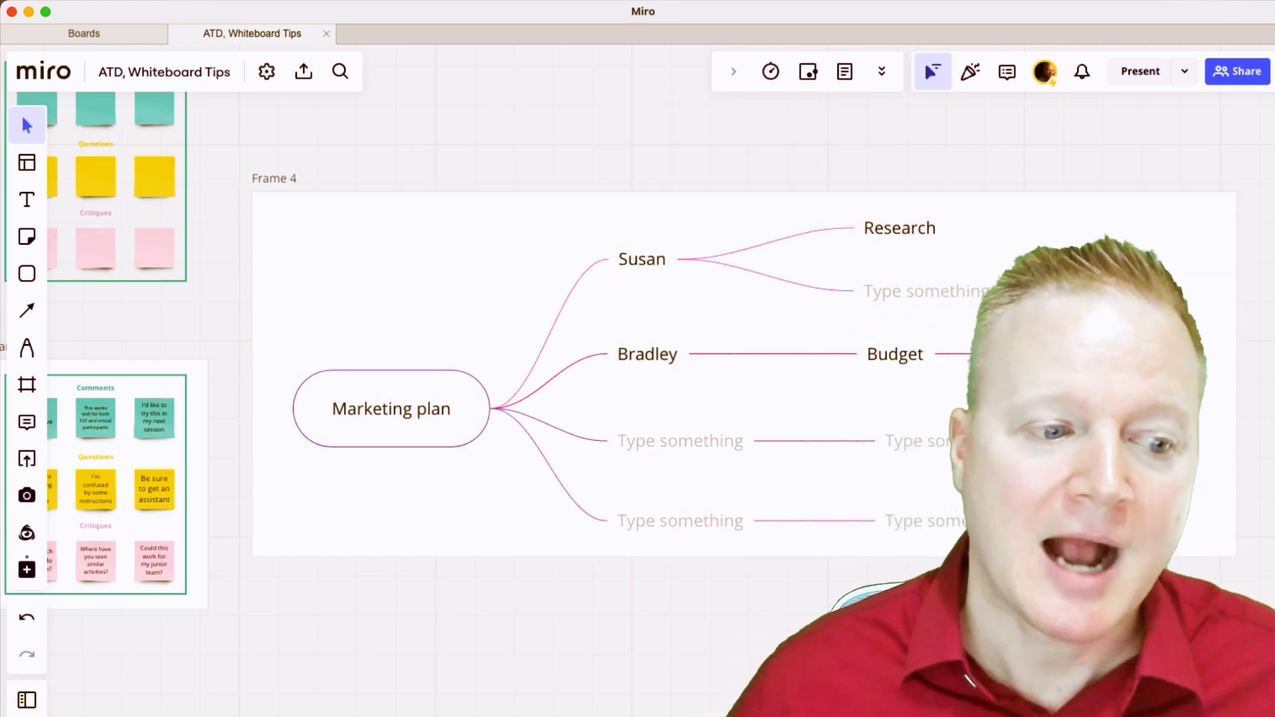
Step: Show the list of frames and step through Frame 1 to Frame 3 on the board
left_click(26, 700)
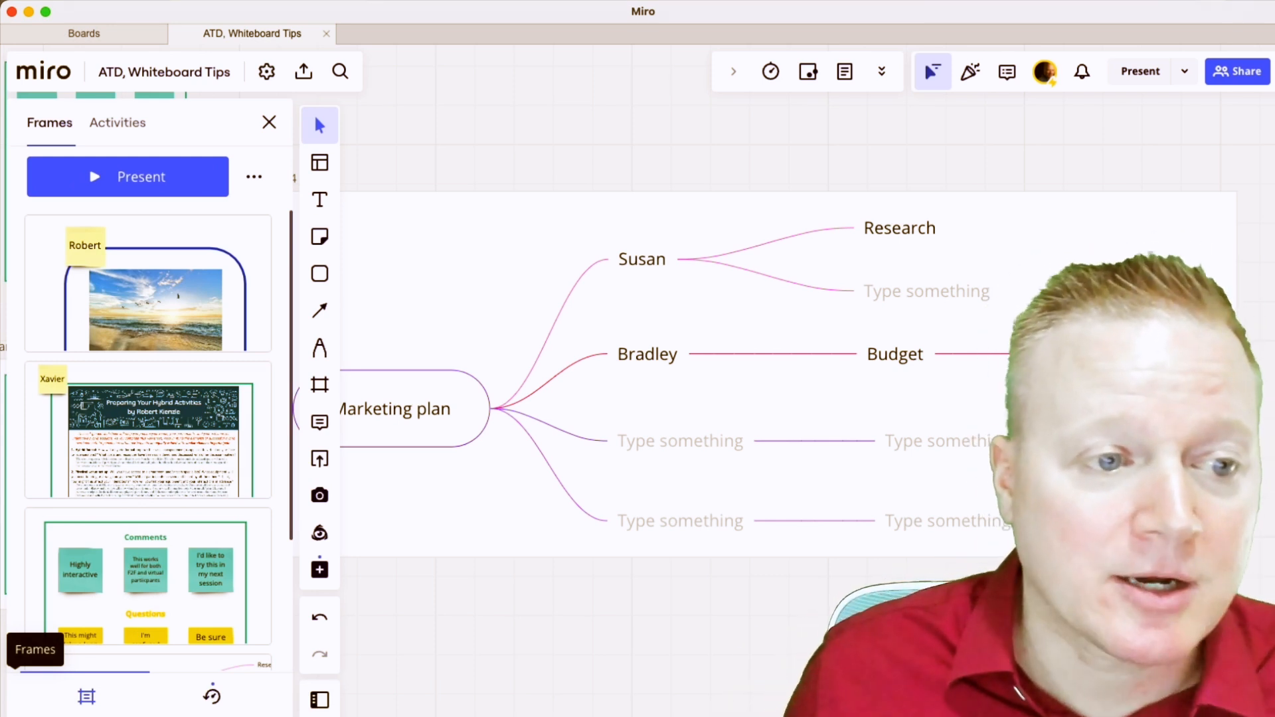
left_click(148, 292)
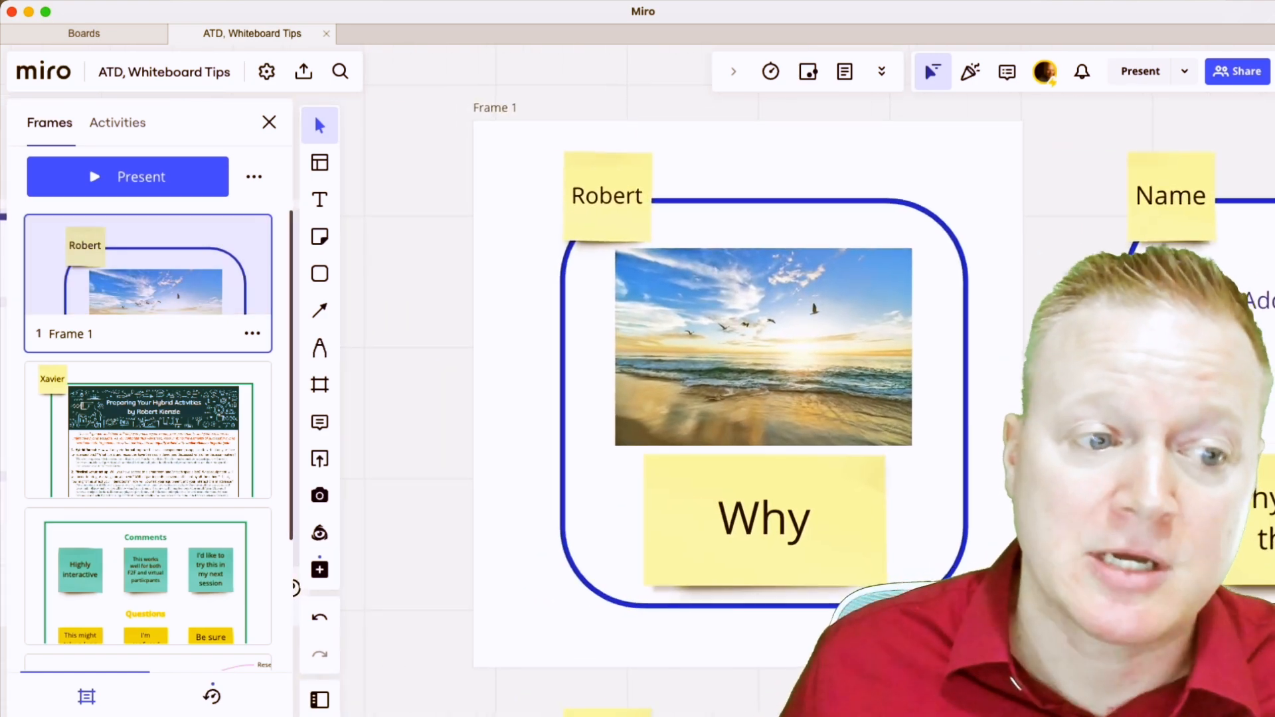
key("Down")
key("Down")
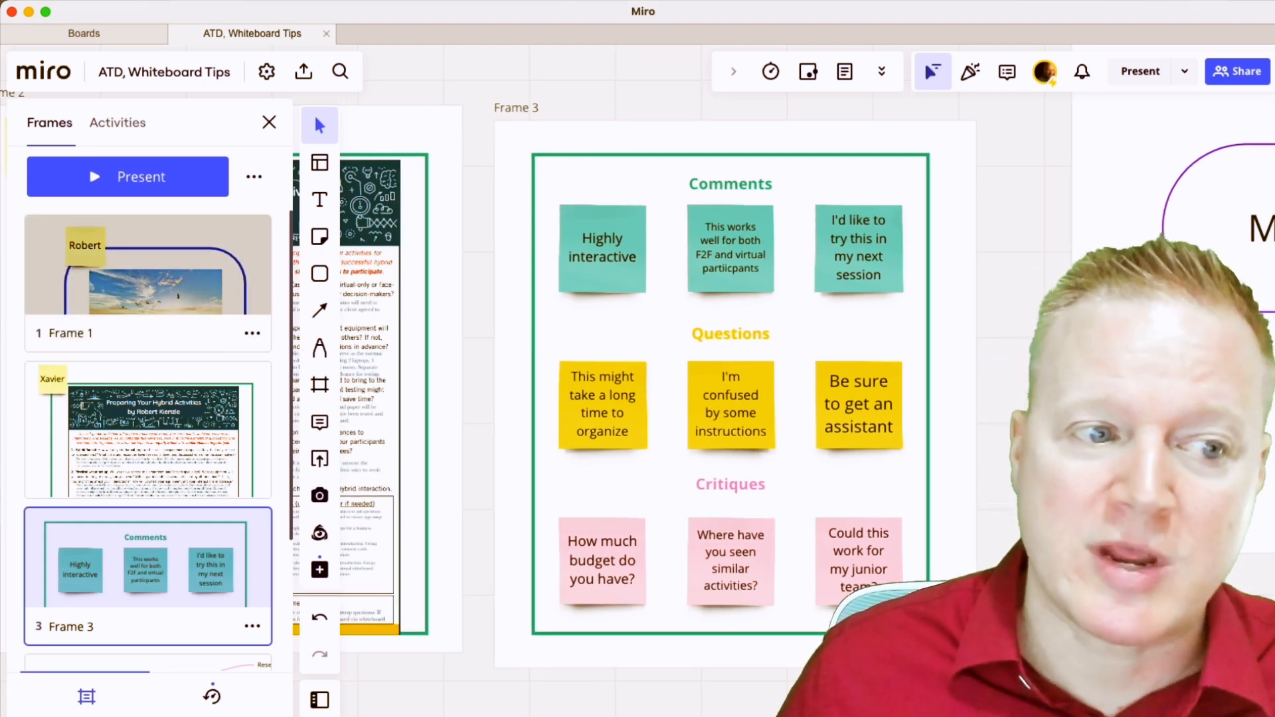
Step: Move Frame 1 down one place in the frame order and view the first two frames in the list
left_click(147, 273)
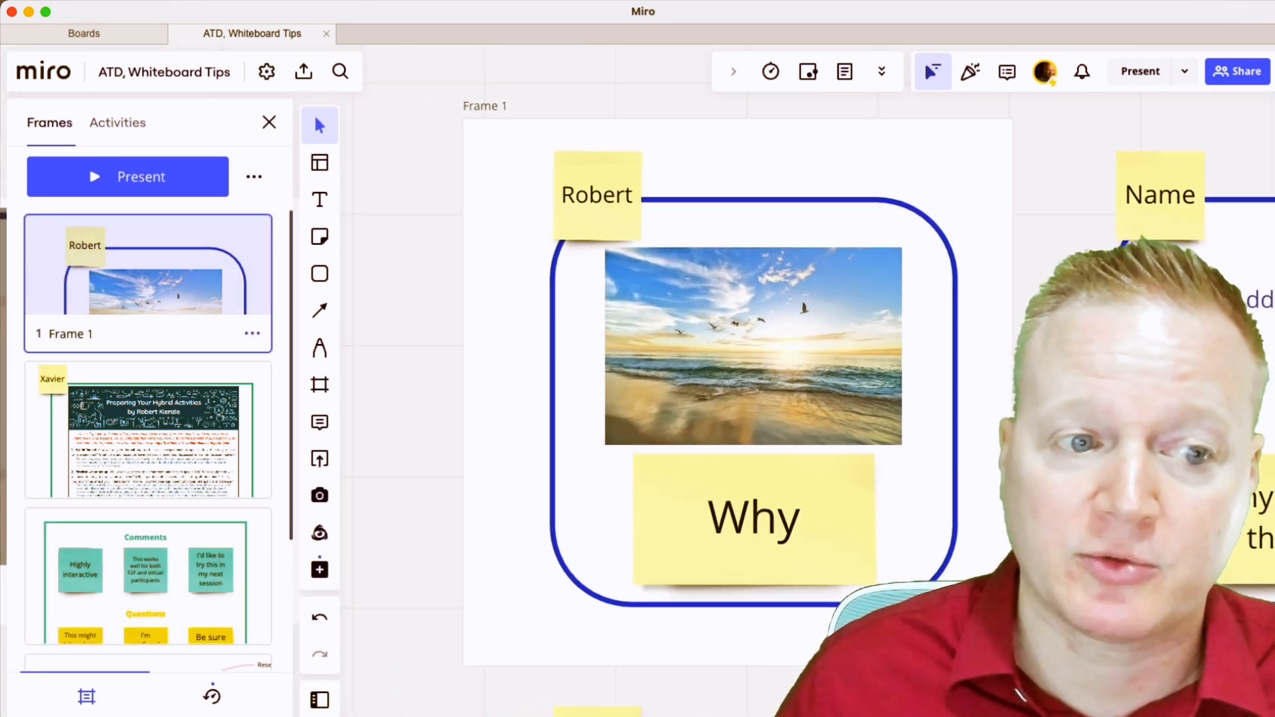
left_click(252, 333)
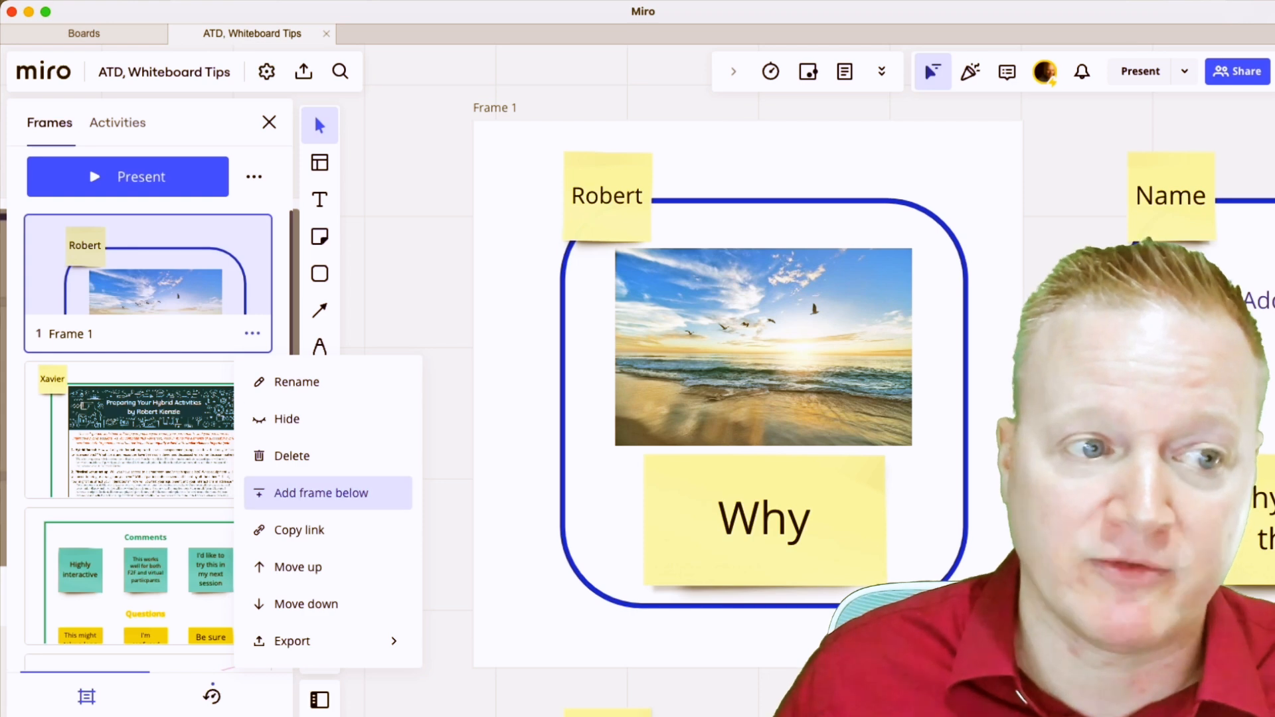
left_click(306, 604)
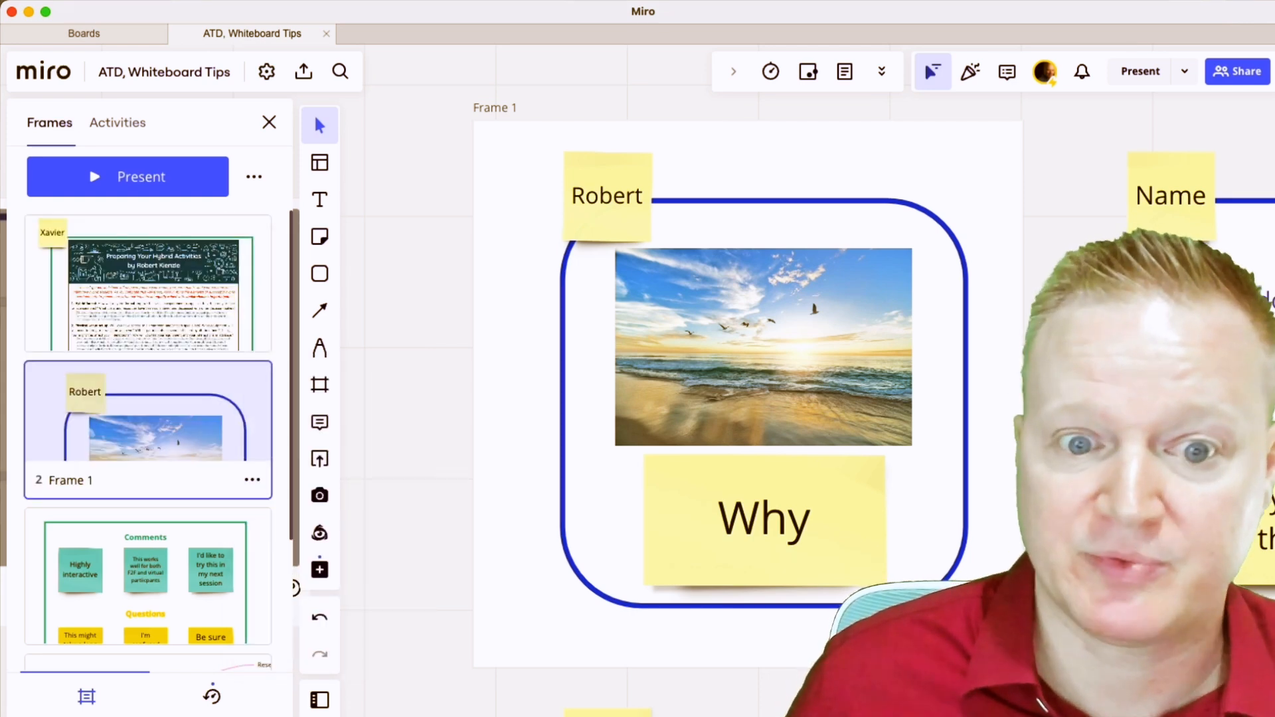
left_click(148, 283)
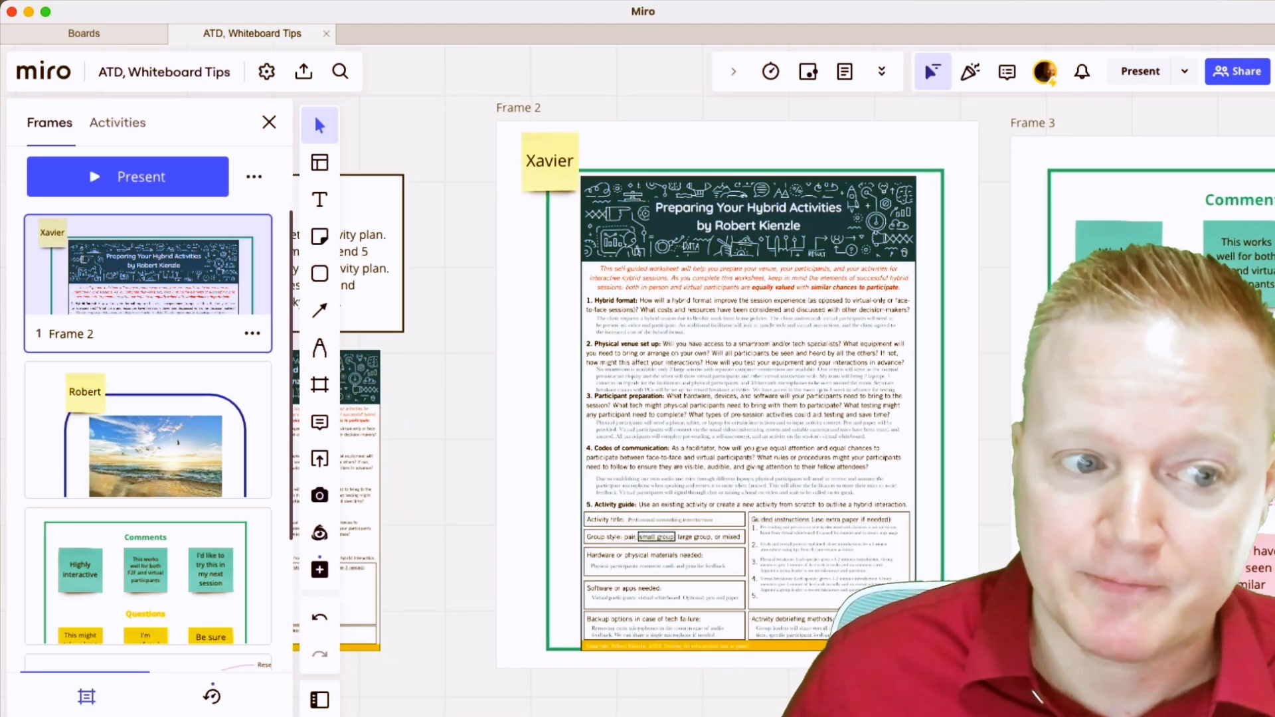
left_click(148, 425)
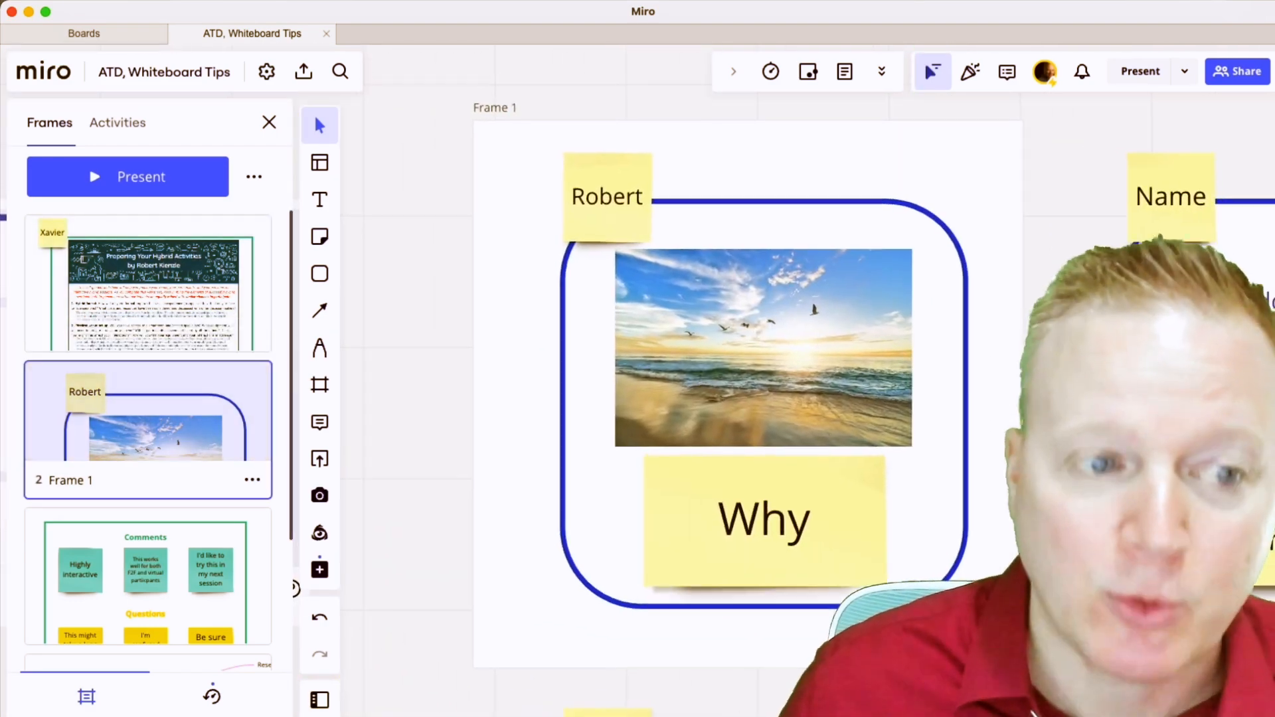
Step: Move Frame 1 back up to first place in the frame order and start presenting the frames
left_click(253, 480)
left_click(299, 358)
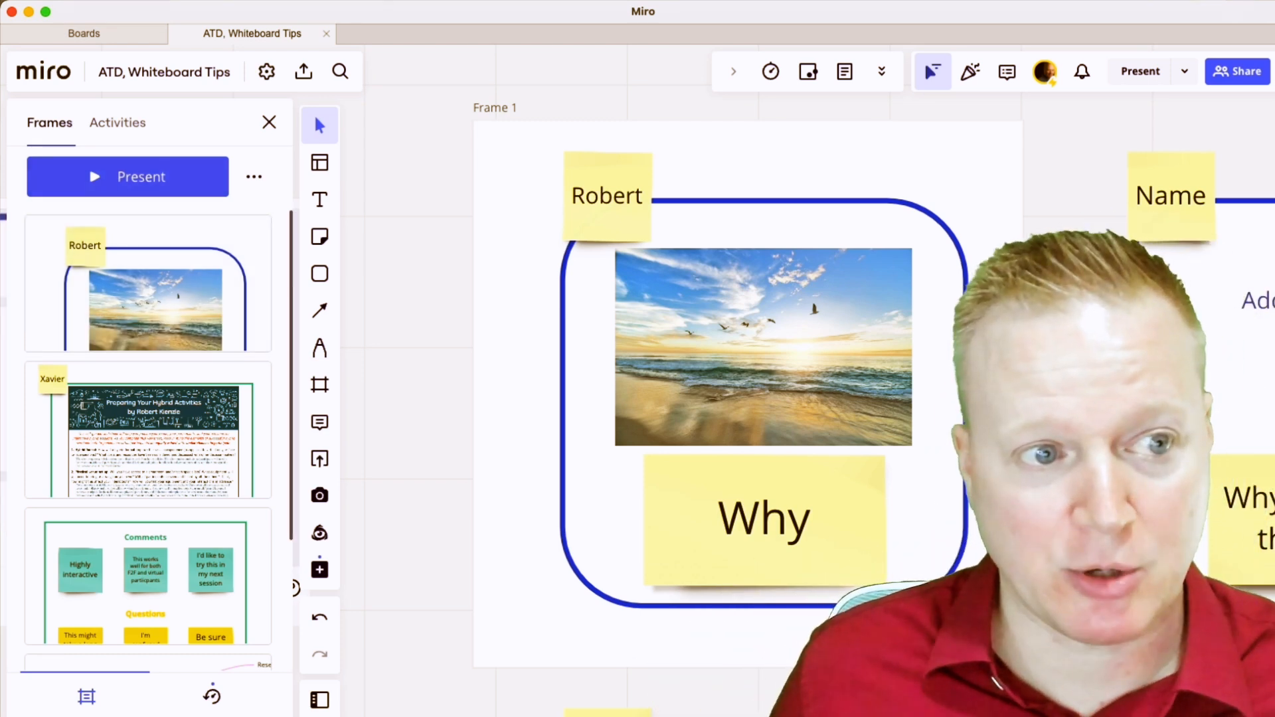
left_click(128, 177)
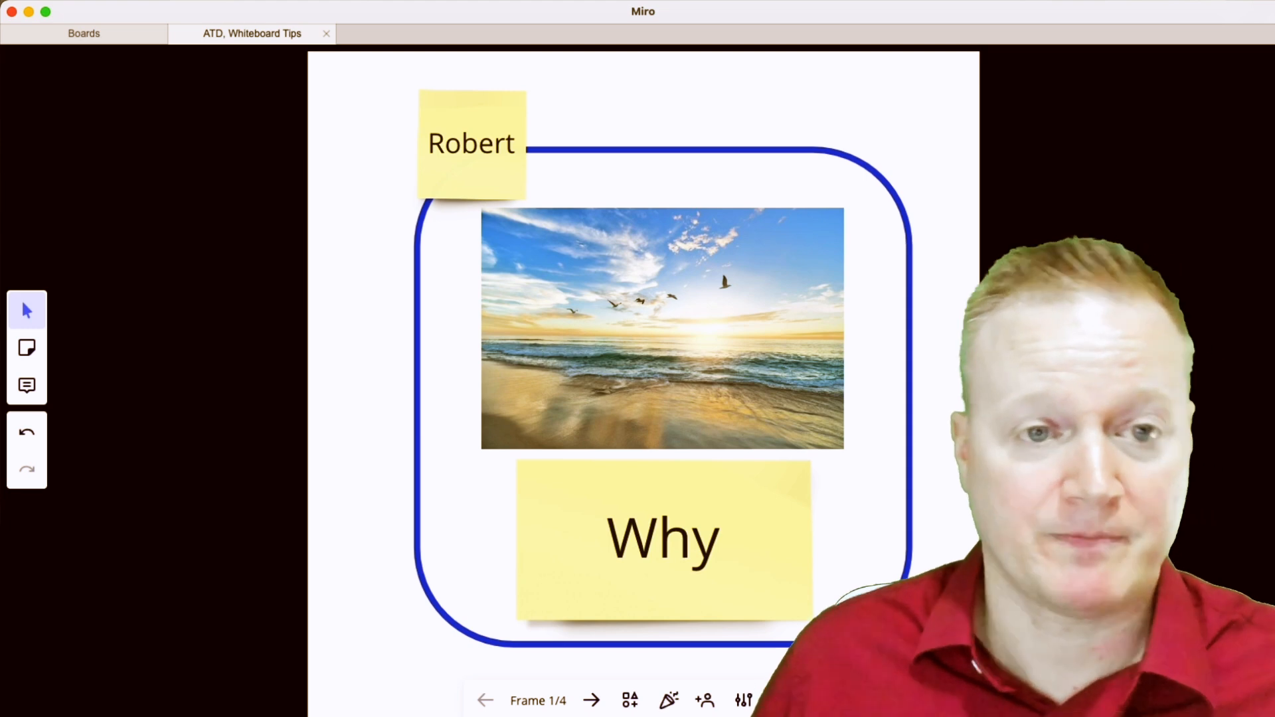
Step: Advance the presentation from the first frame through to Frame 4
key("Right")
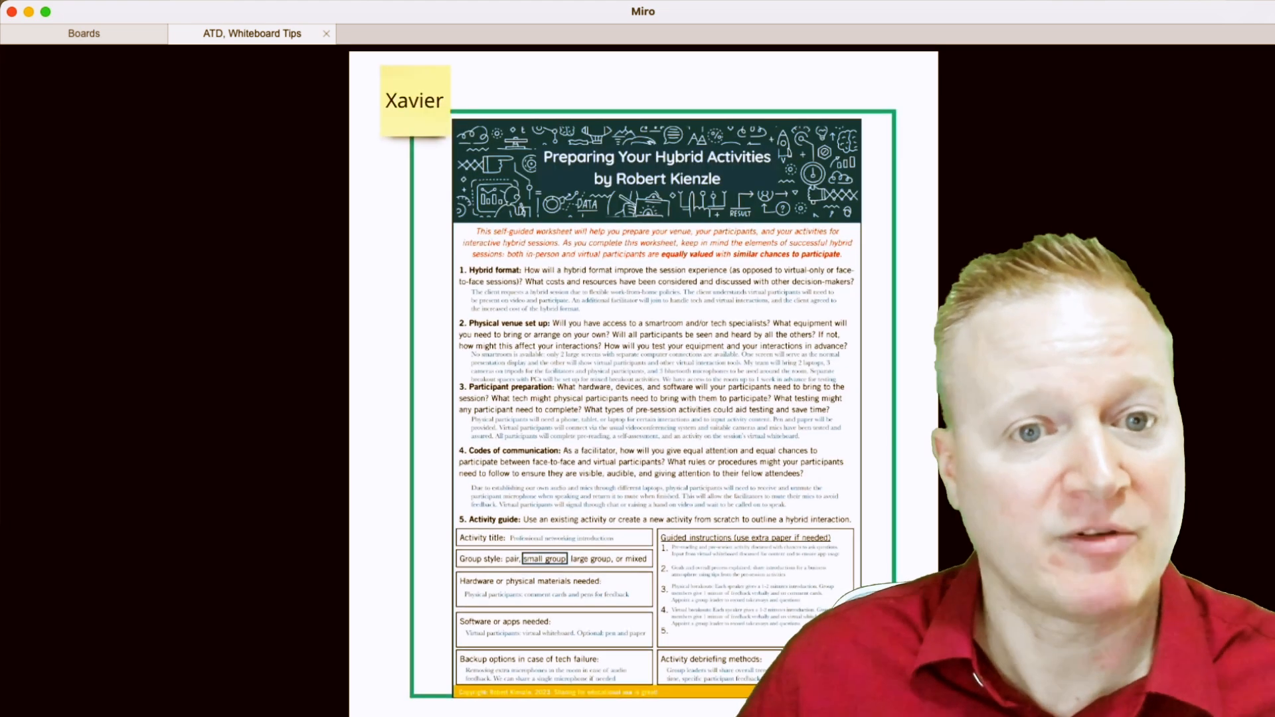
key("Right")
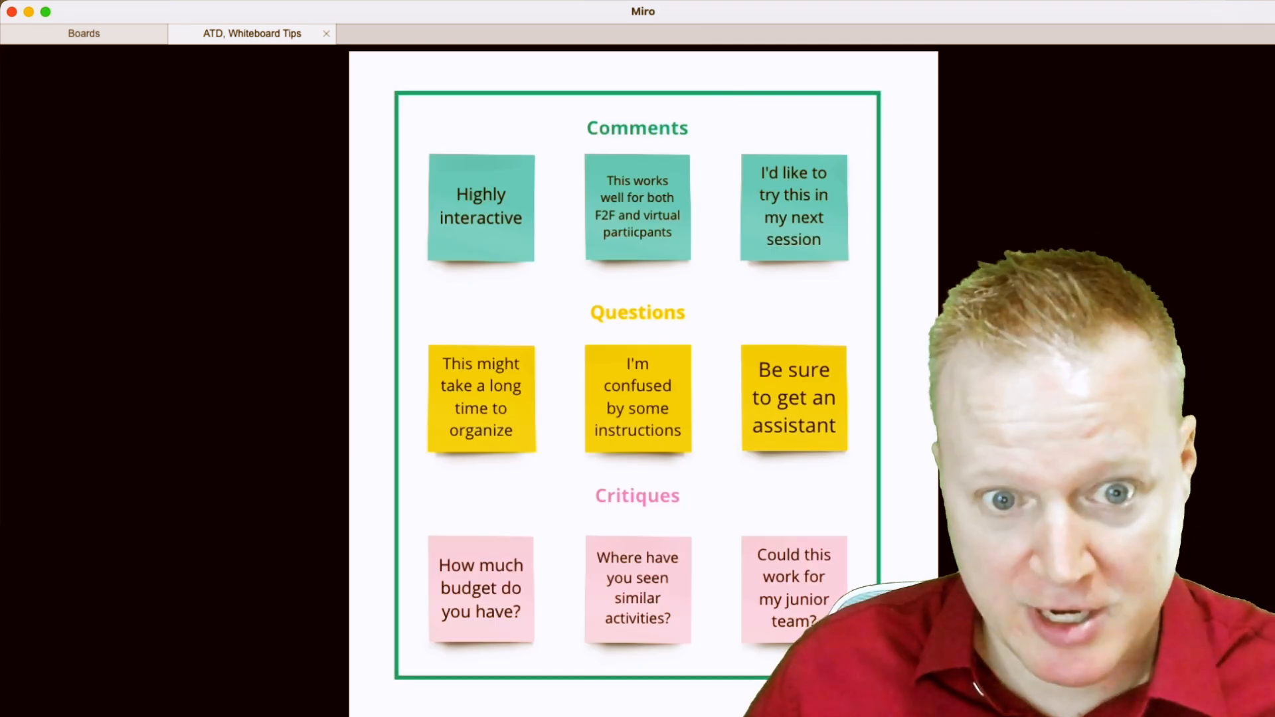
key("Right")
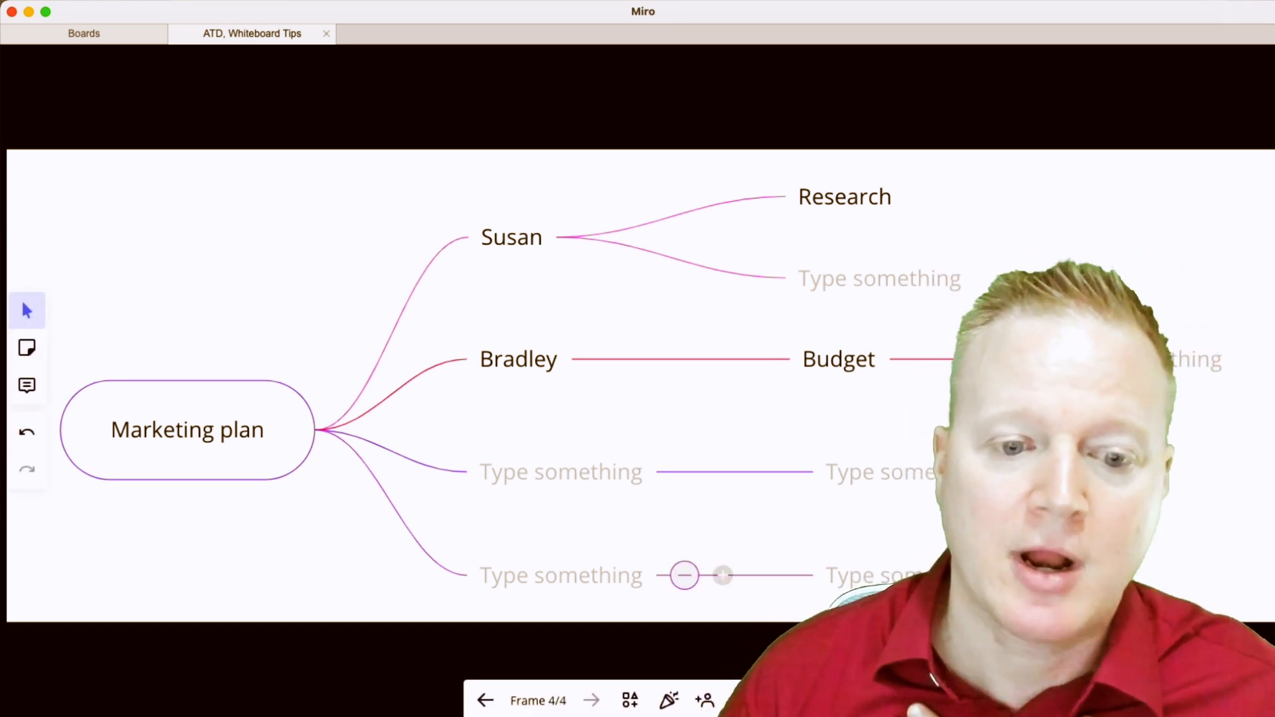
Step: Add the pen to the presentation's creation tools, remove sticky notes from them, and end the presentation
left_click(631, 700)
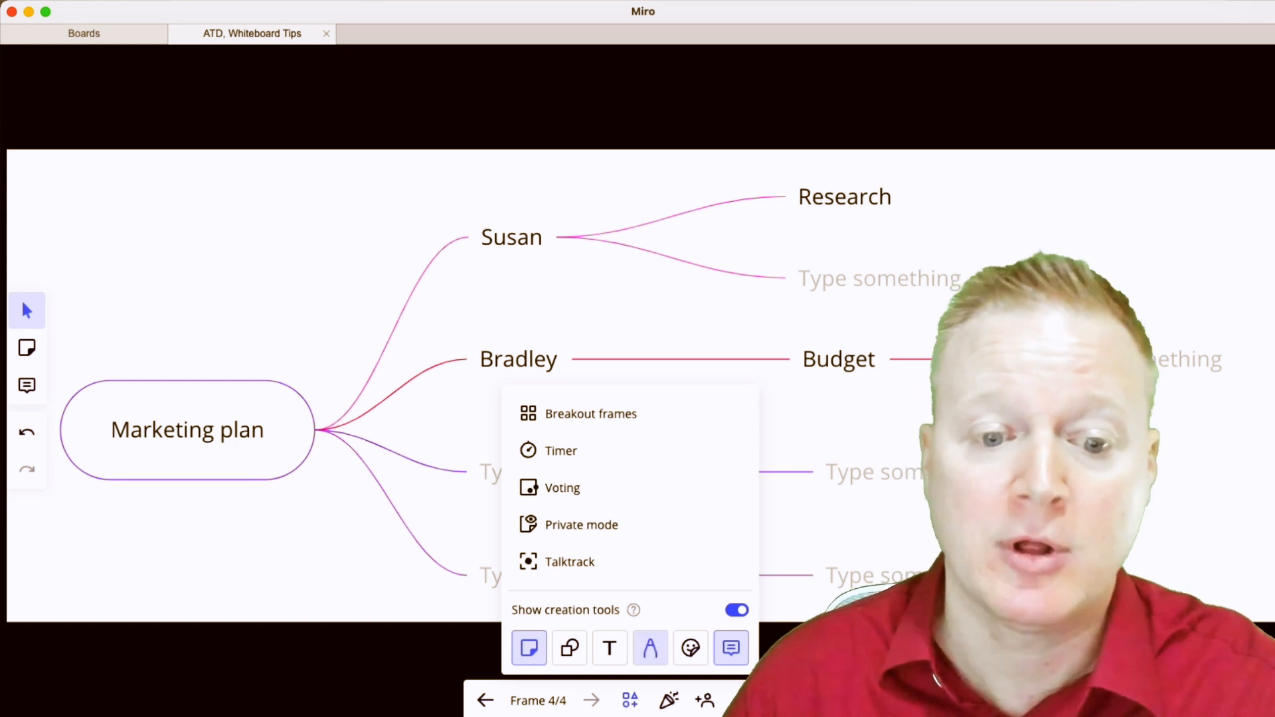
left_click(650, 648)
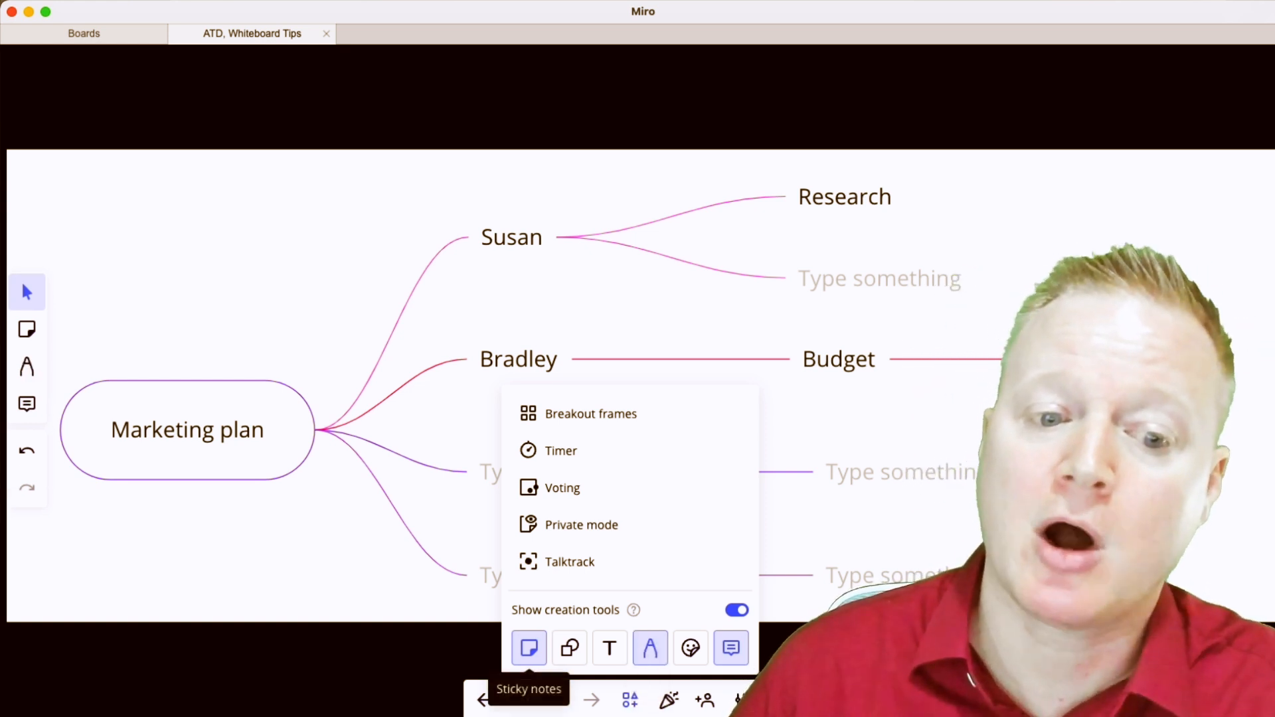
left_click(530, 647)
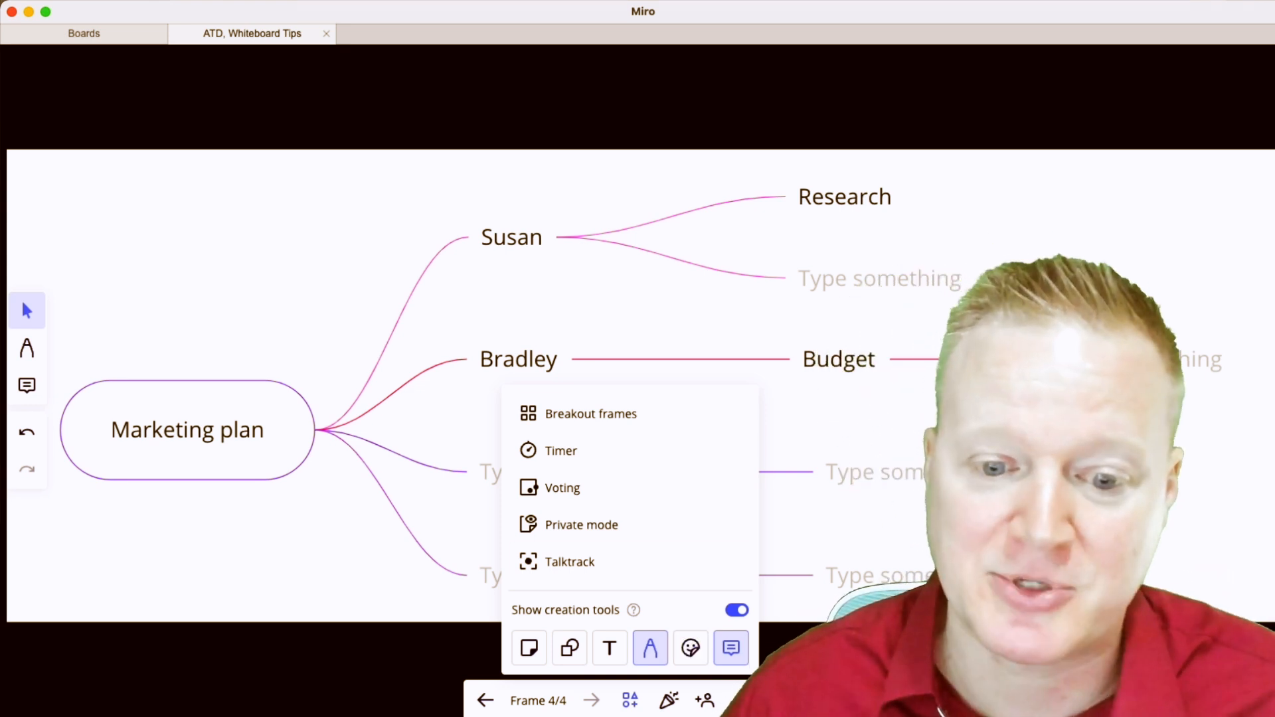
key("Escape")
key("Escape")
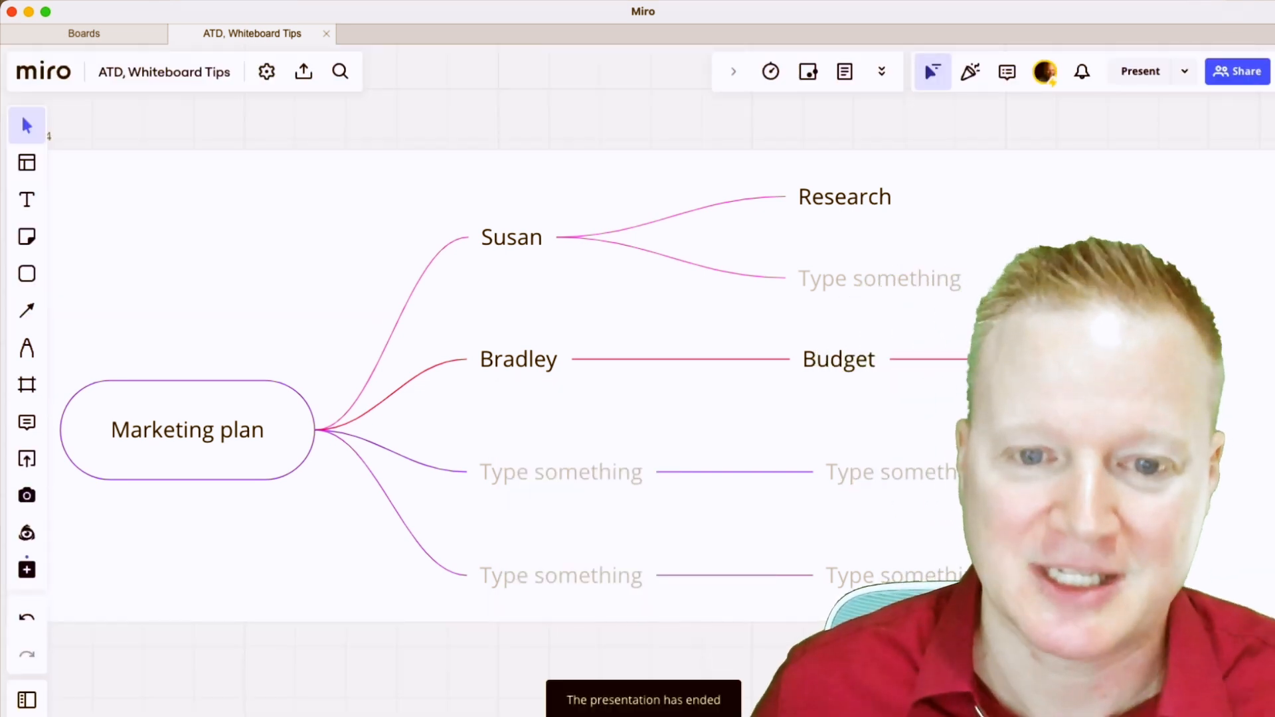
Step: Look over the board's export options and view Frame 1 and Frame 2 from the list of frames
key("super+minus")
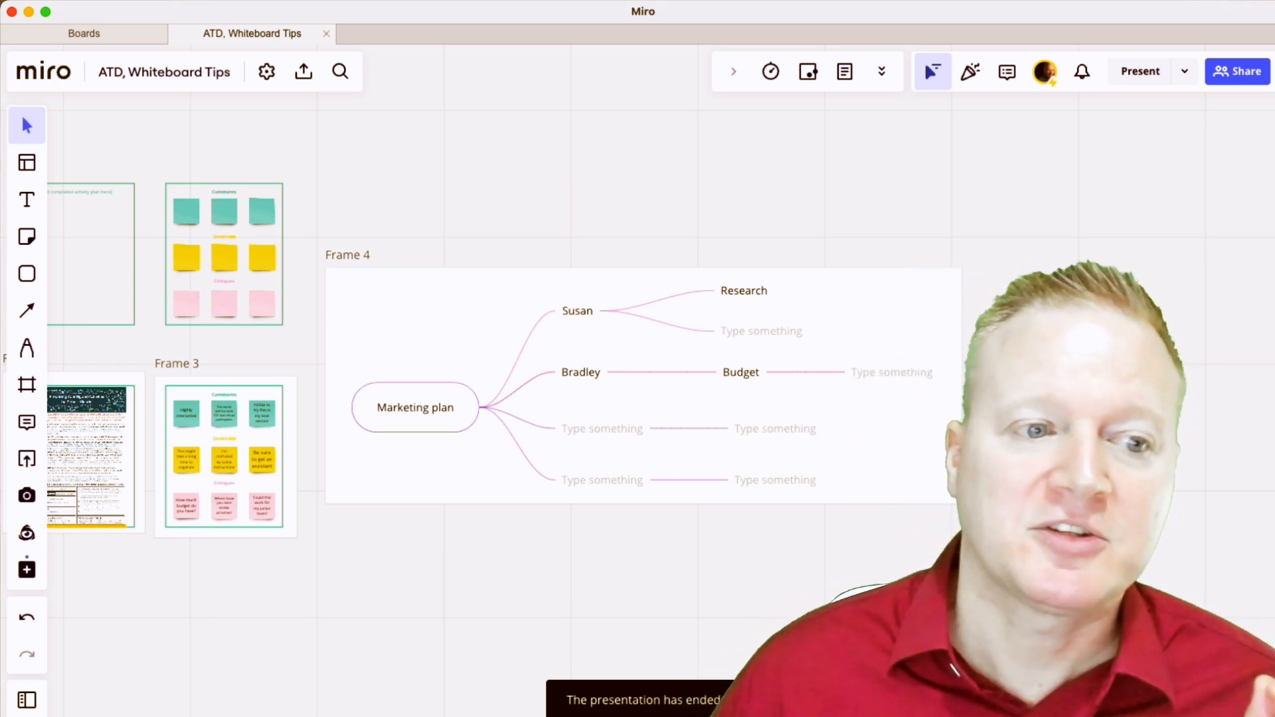
left_click(26, 700)
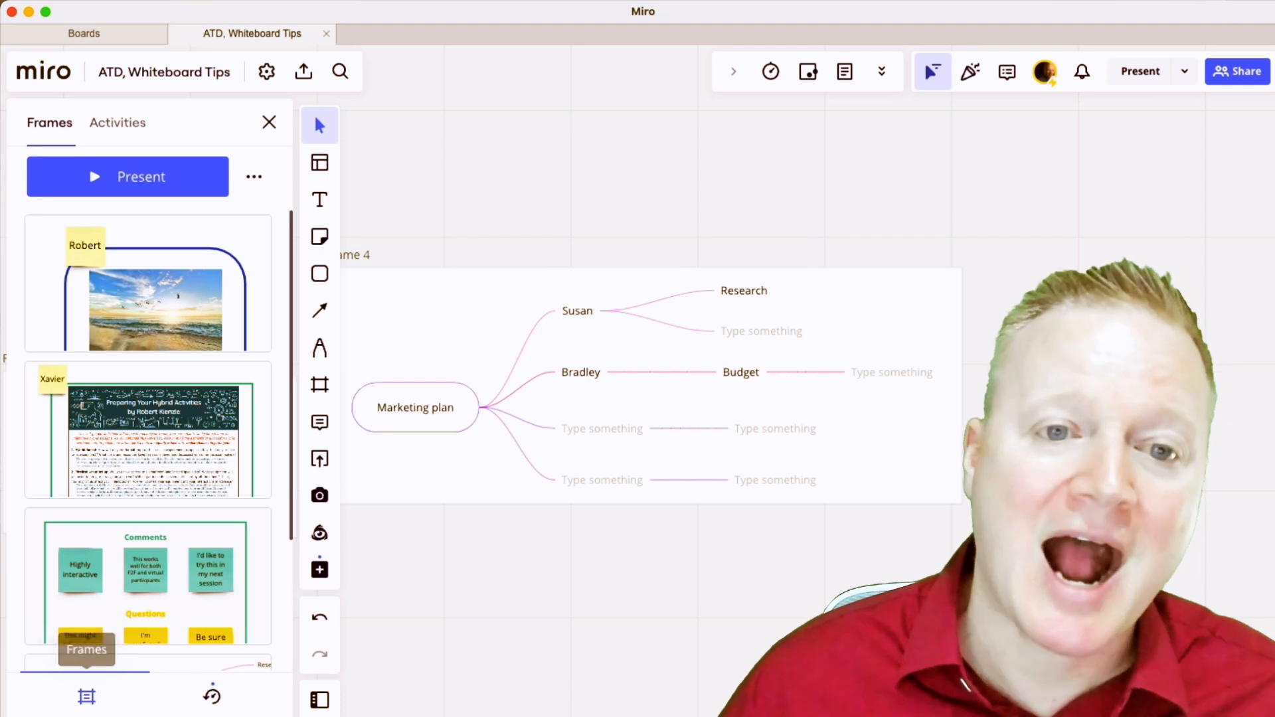
left_click(304, 71)
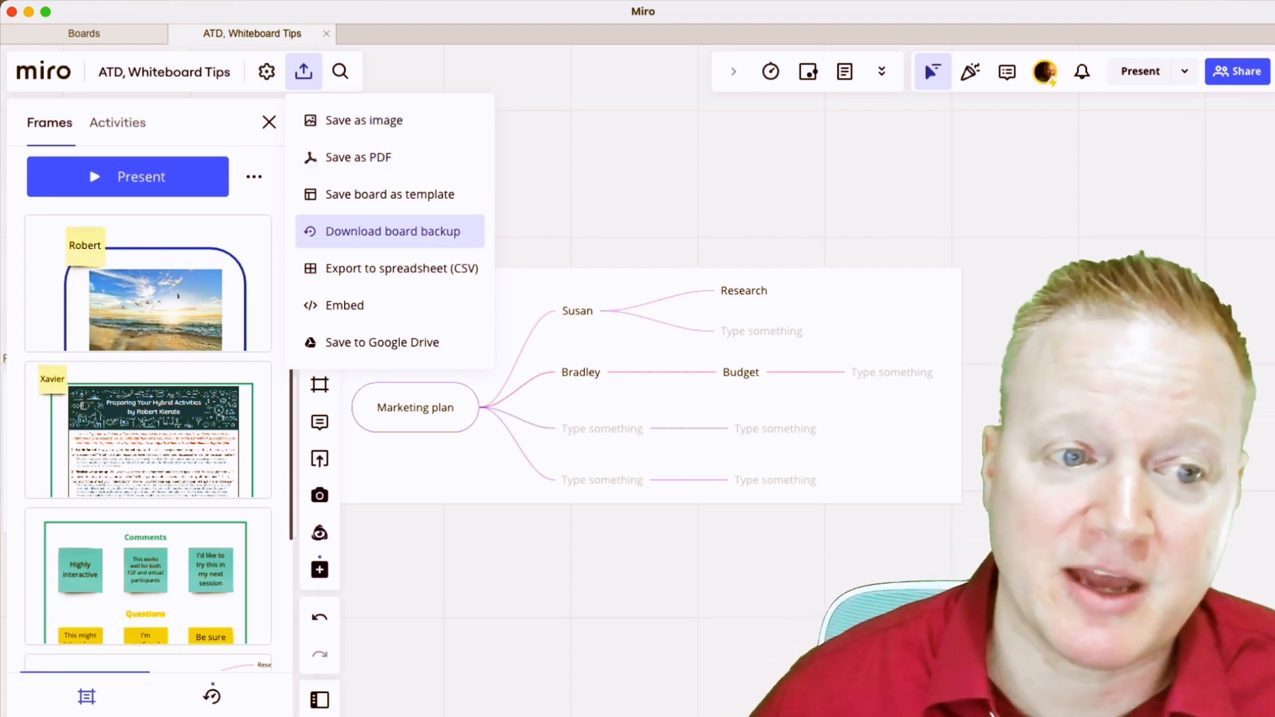
left_click(148, 282)
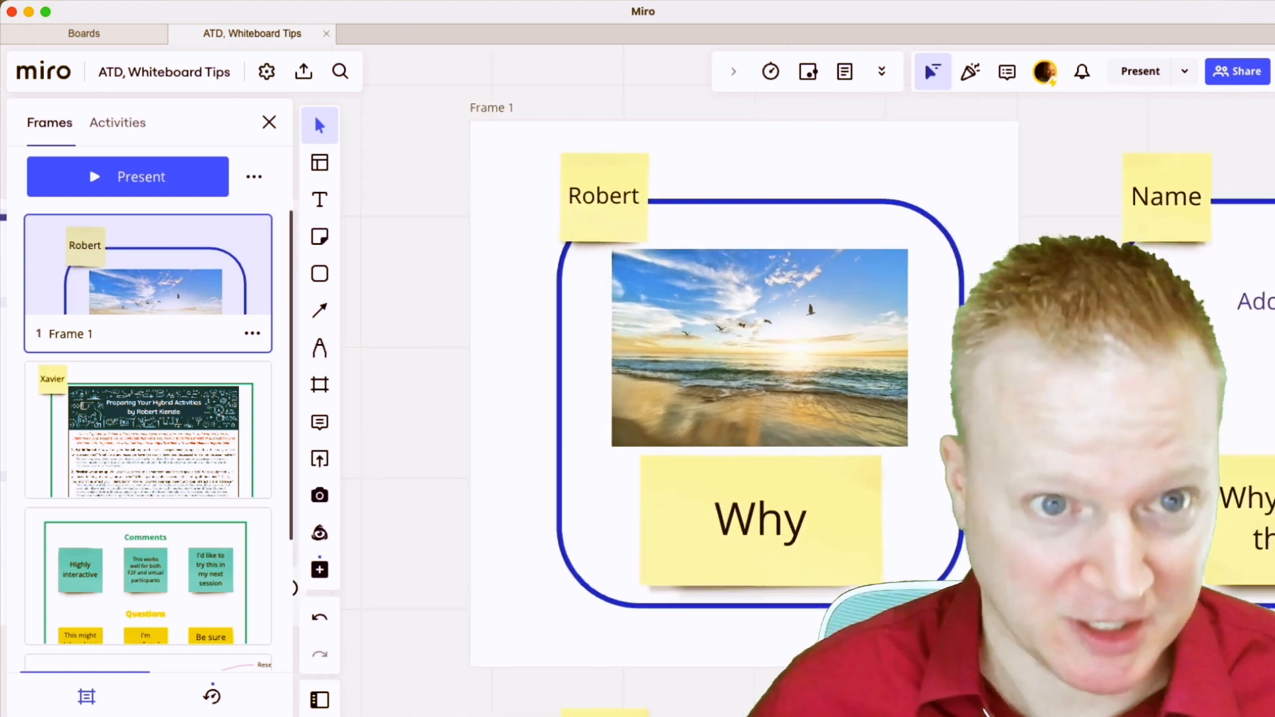
left_click(148, 425)
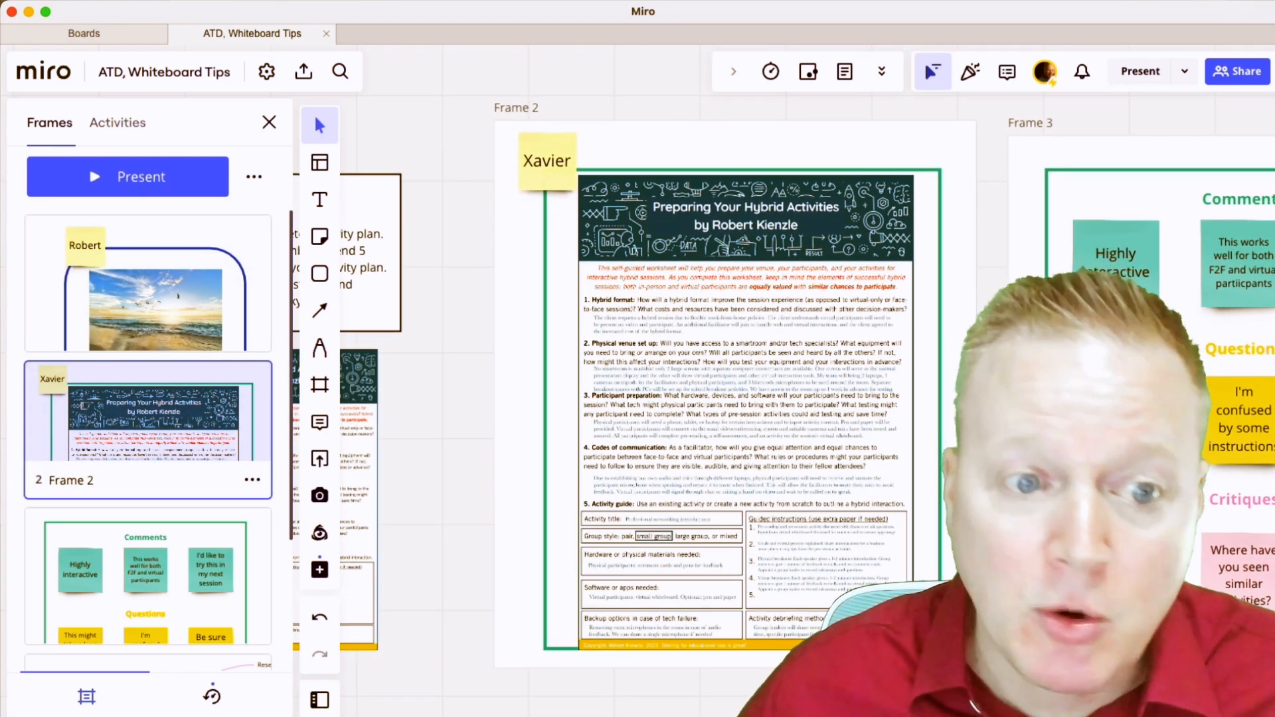
Step: Hide the list of frames and insert the Timeline template in the empty board area beyond the Frame 4 mind map
scroll(638, 399, "left", 10)
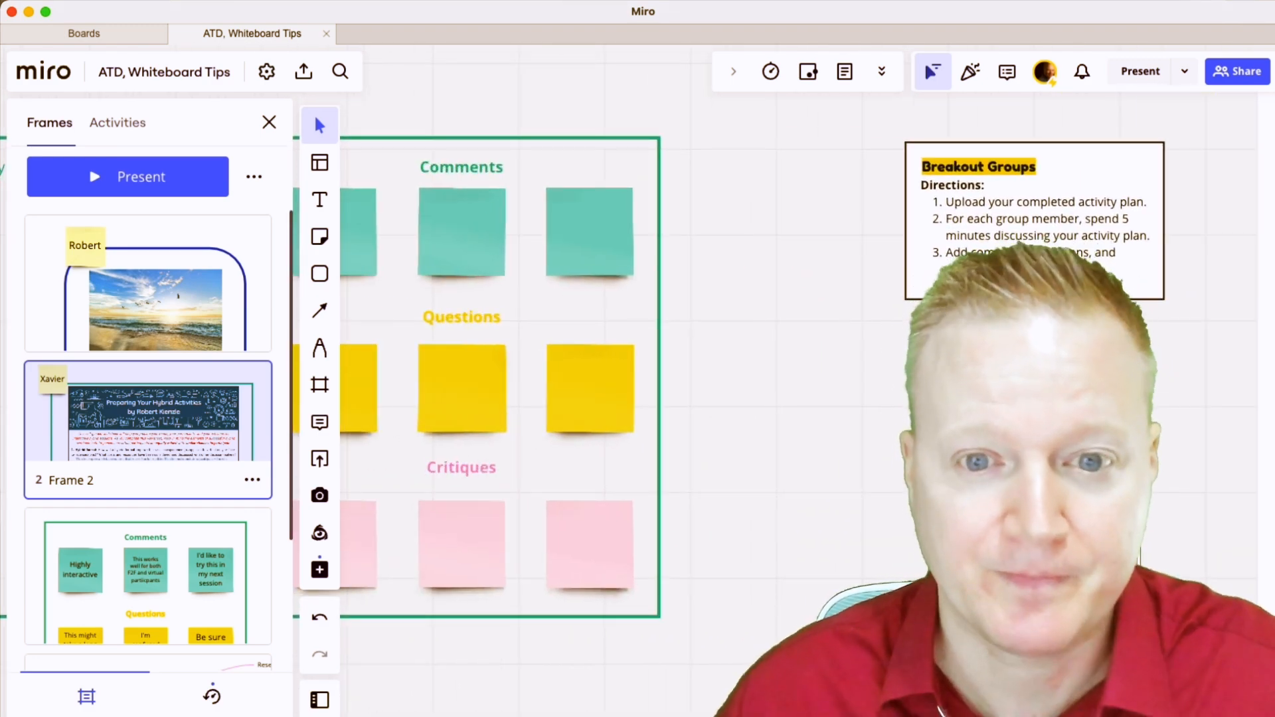
scroll(655, 459, "down", 5)
scroll(655, 458, "right", 9)
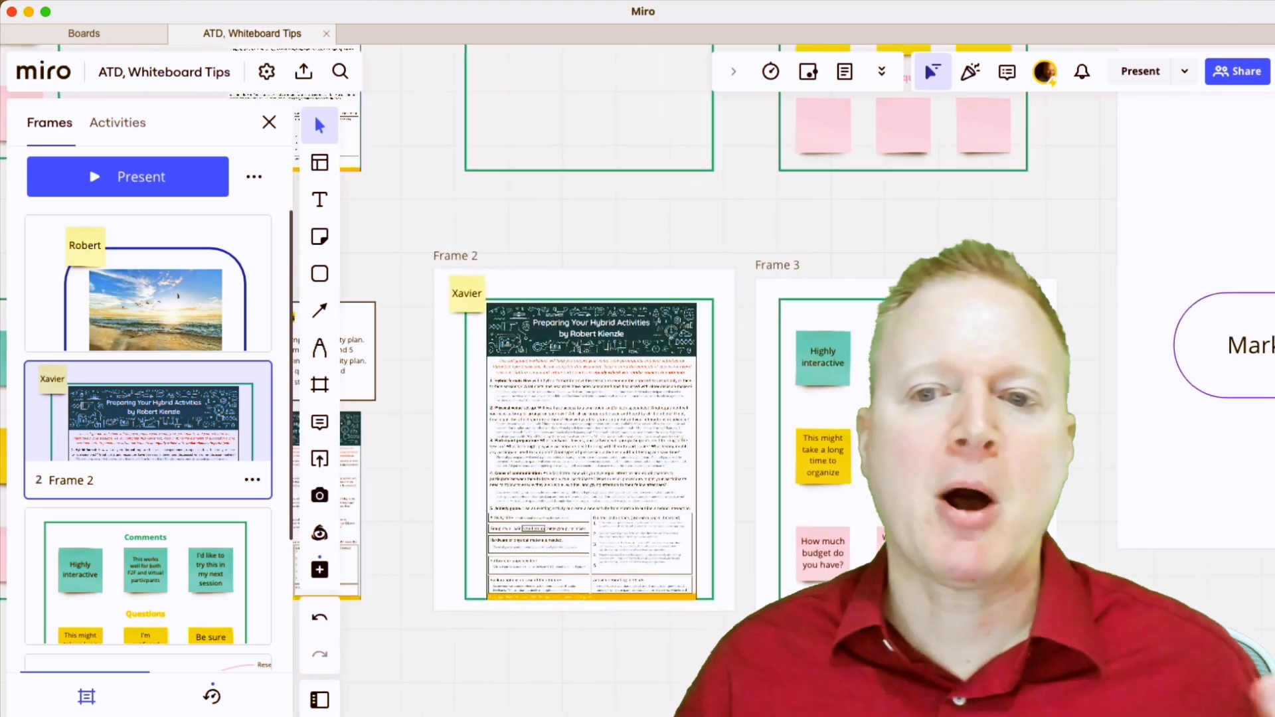
scroll(678, 465, "right", 9)
scroll(678, 465, "down", 4)
scroll(678, 465, "right", 12)
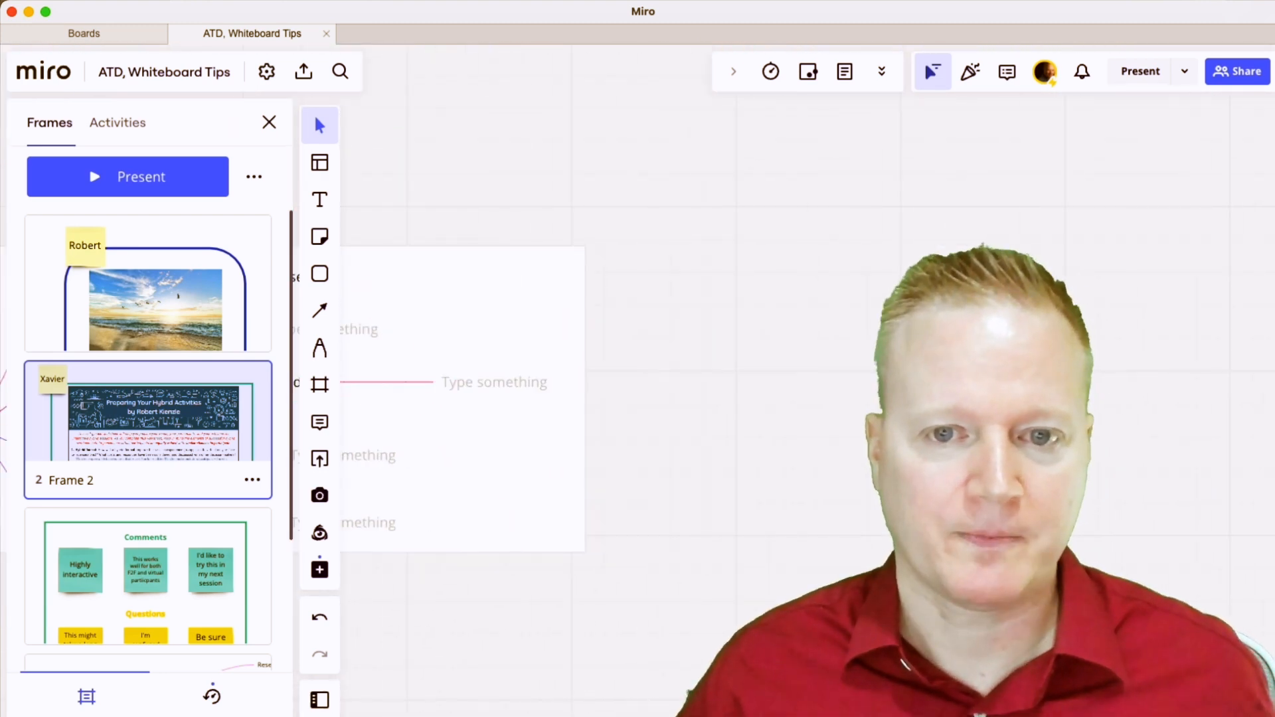
scroll(678, 398, "right", 5)
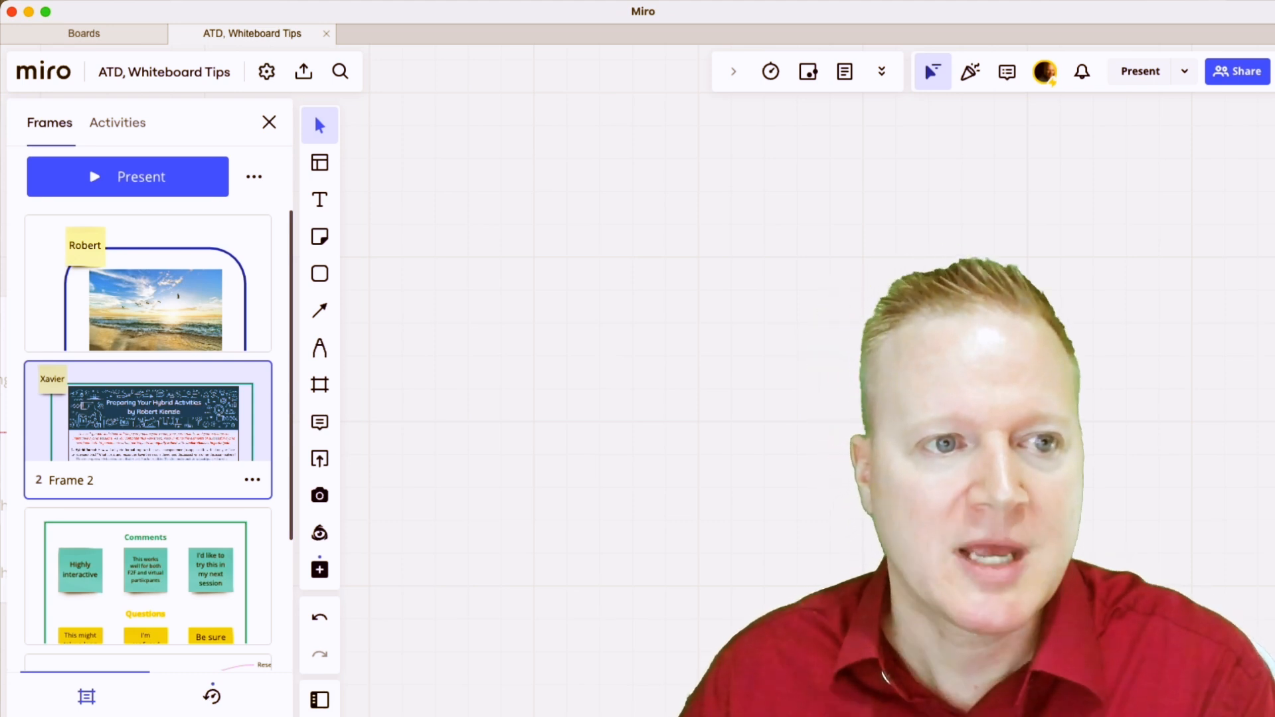
left_click(269, 123)
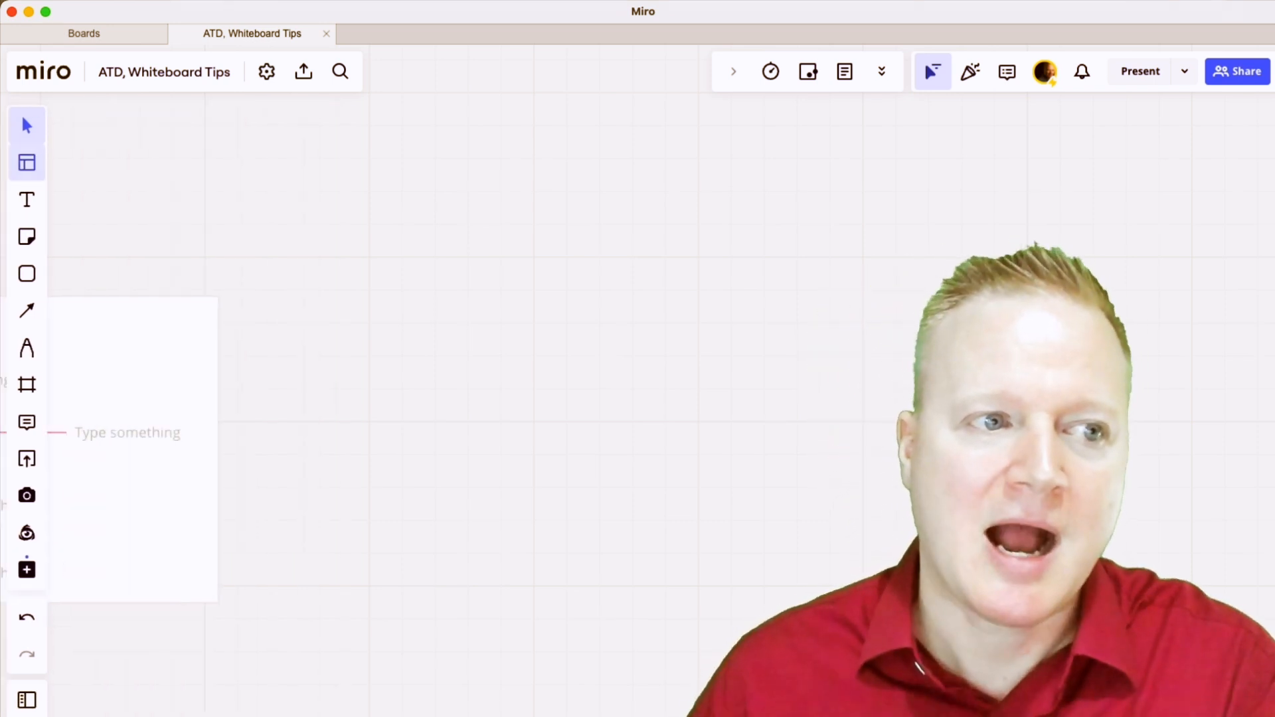
left_click(27, 162)
scroll(531, 299, "down", 5)
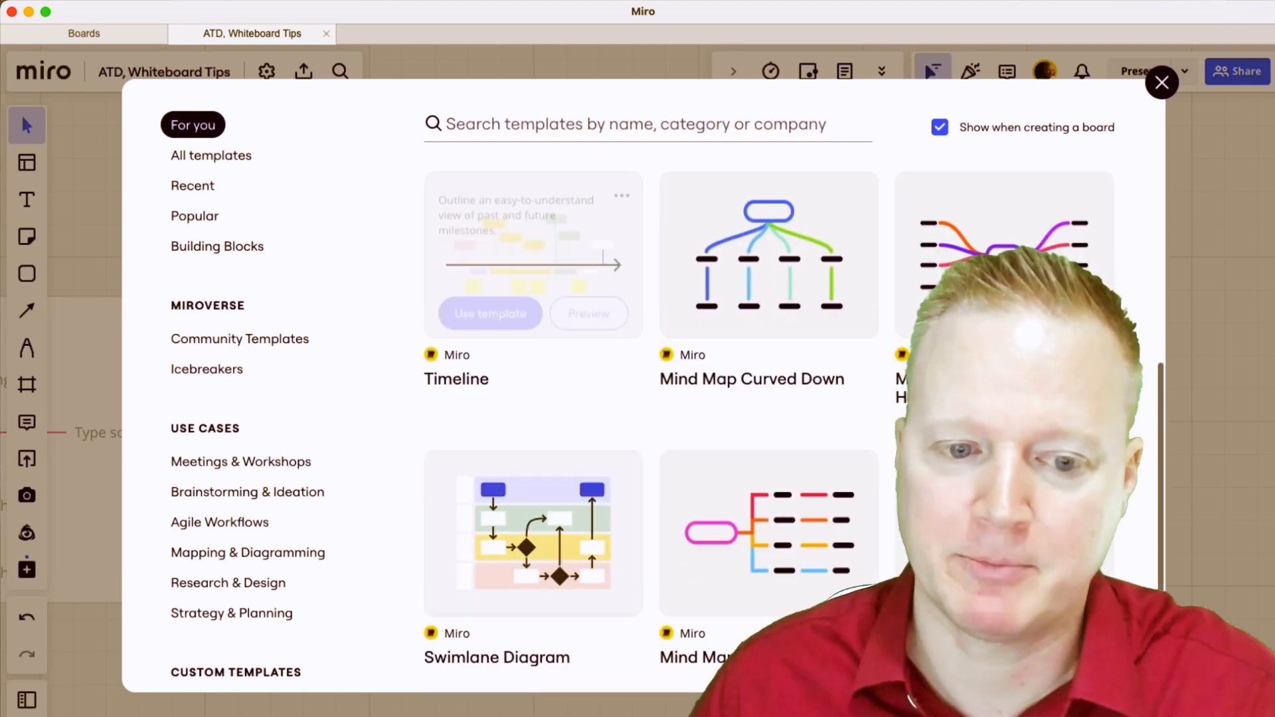
left_click(490, 303)
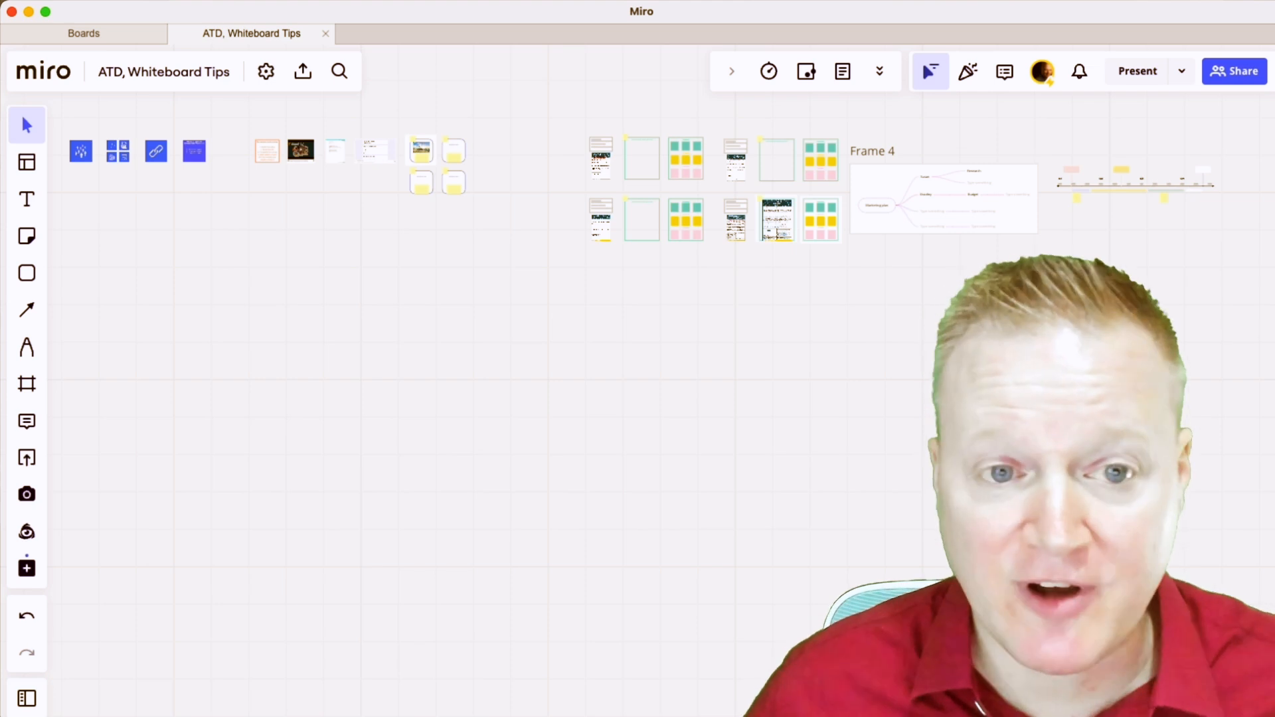
Step: Show the list of available apps and choose Mind map
left_click(27, 568)
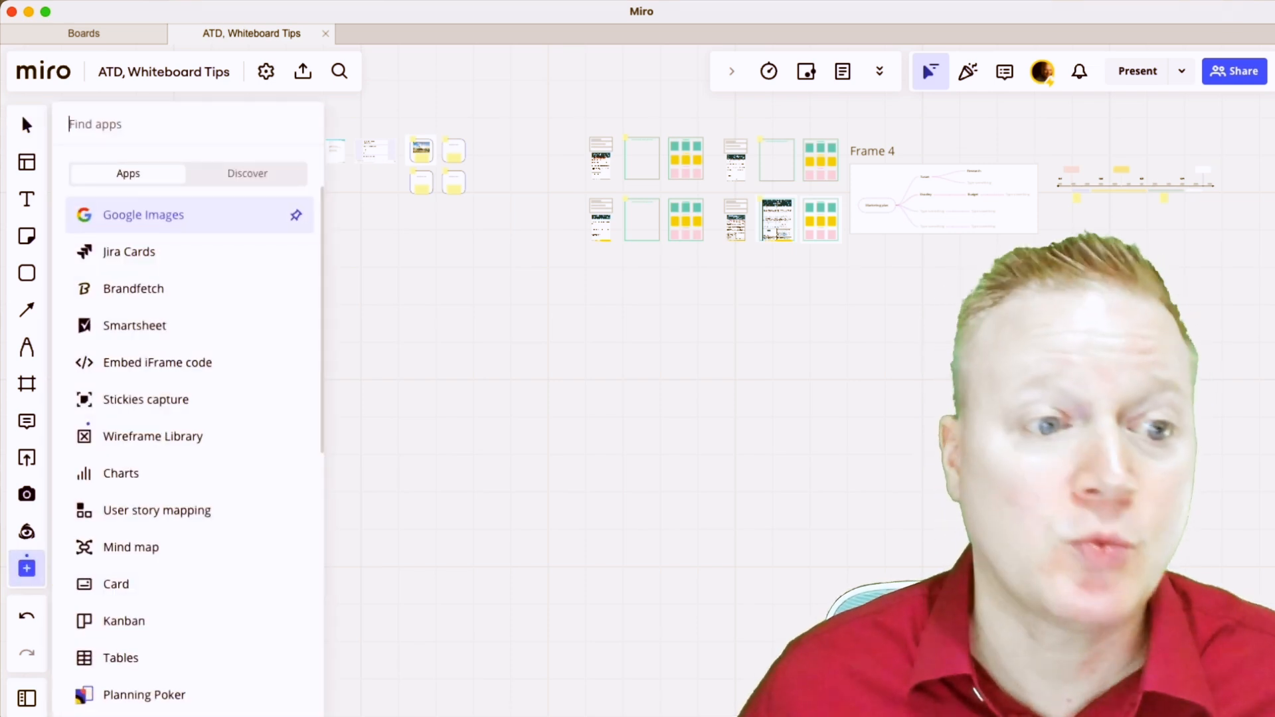
left_click(131, 548)
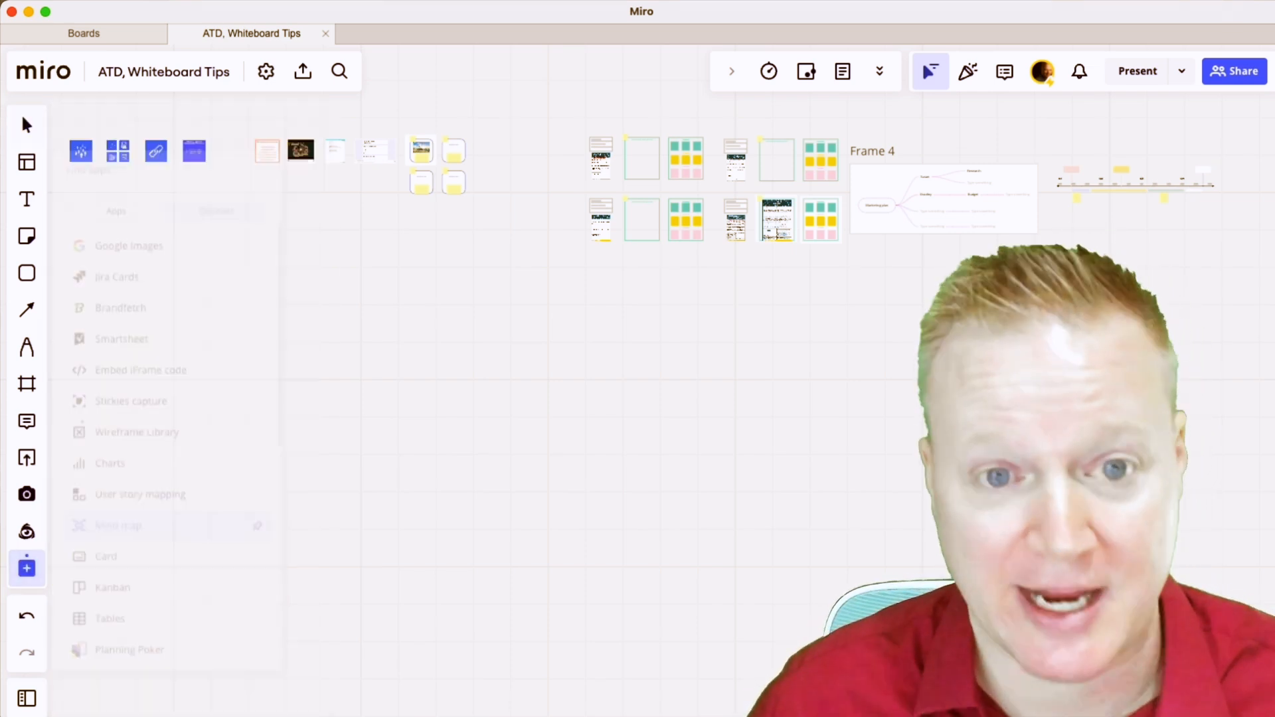